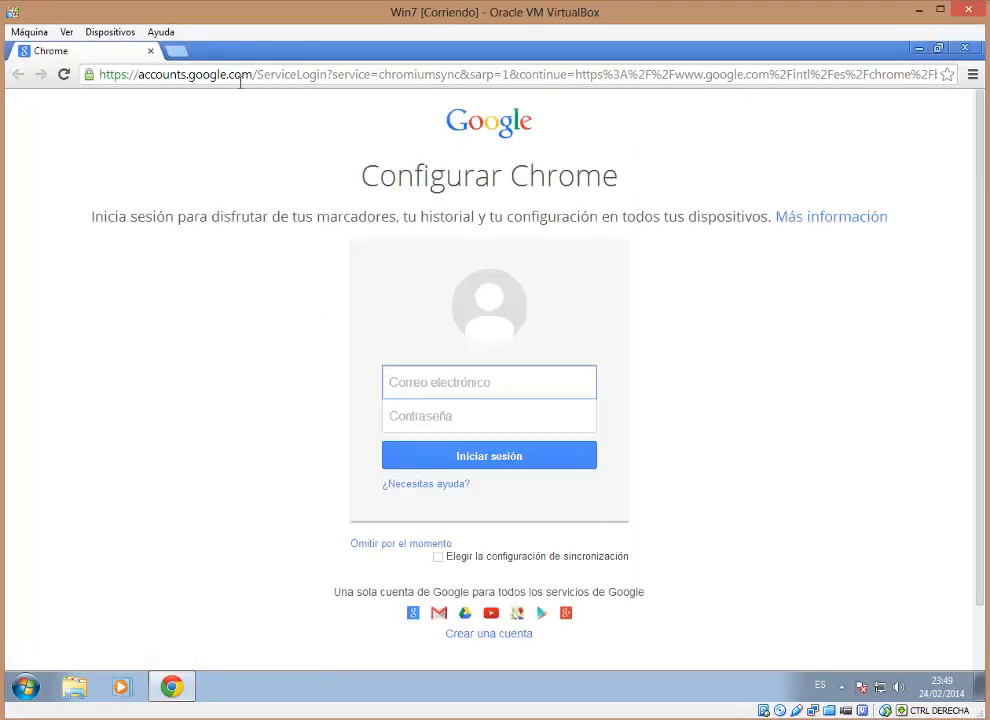
Go to google.com and search the web for "jdk".
left_click(240, 76)
type("google.com")
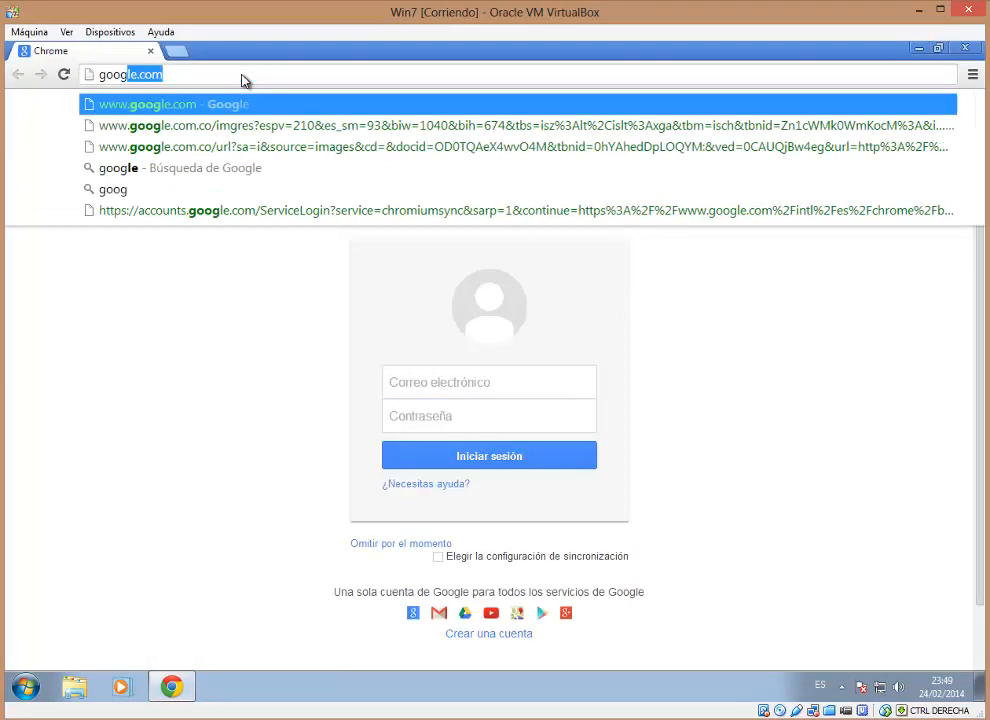
key("Return")
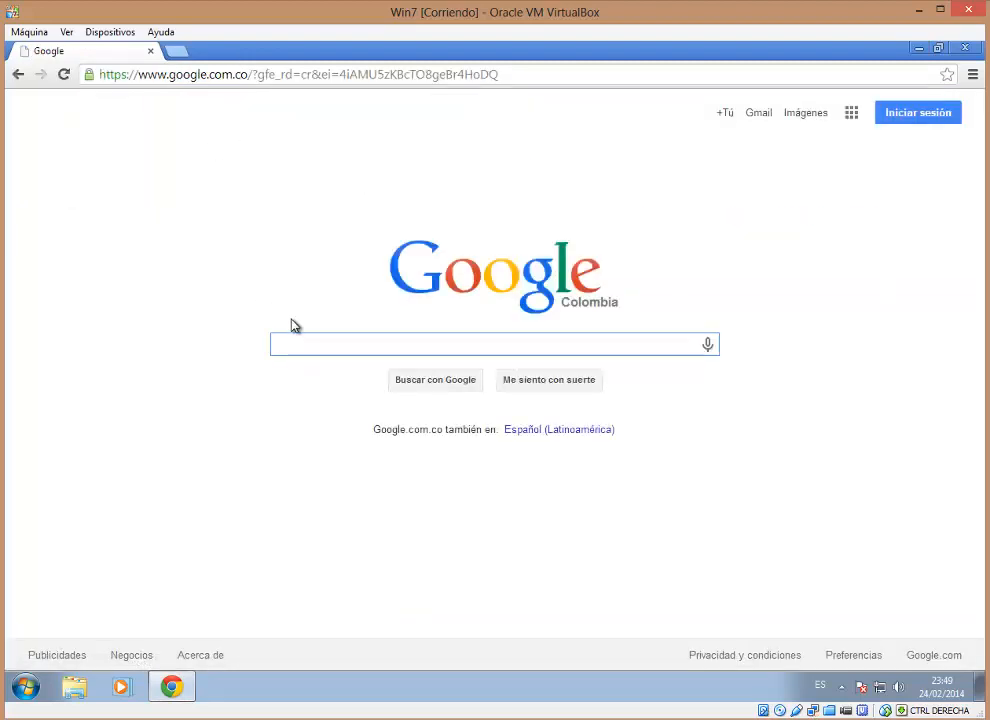
type("jdk")
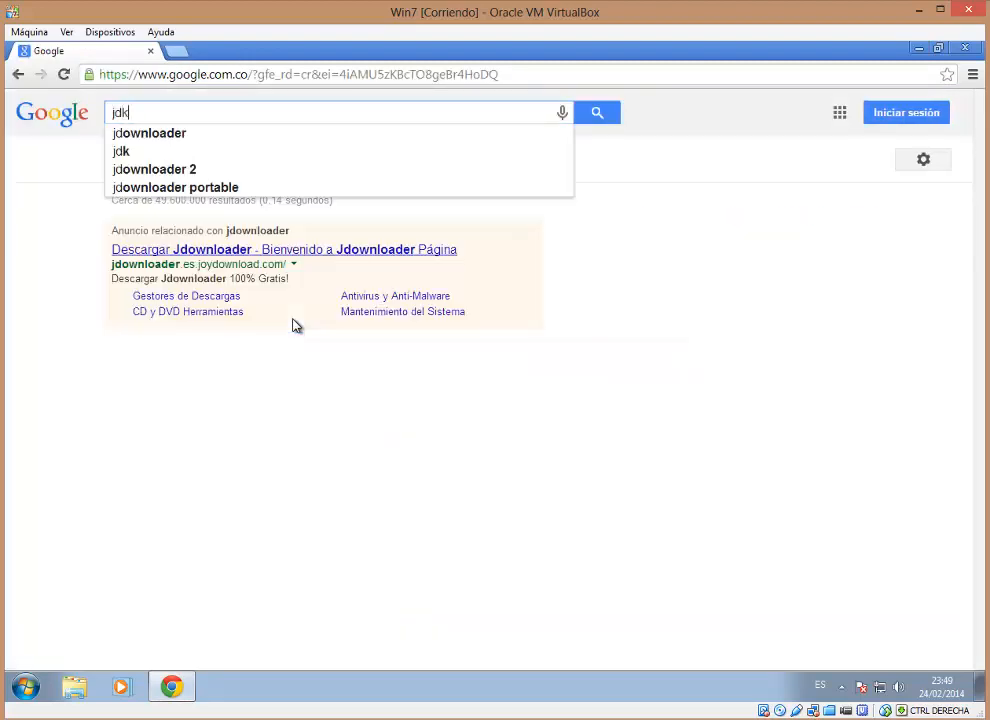
key("Return")
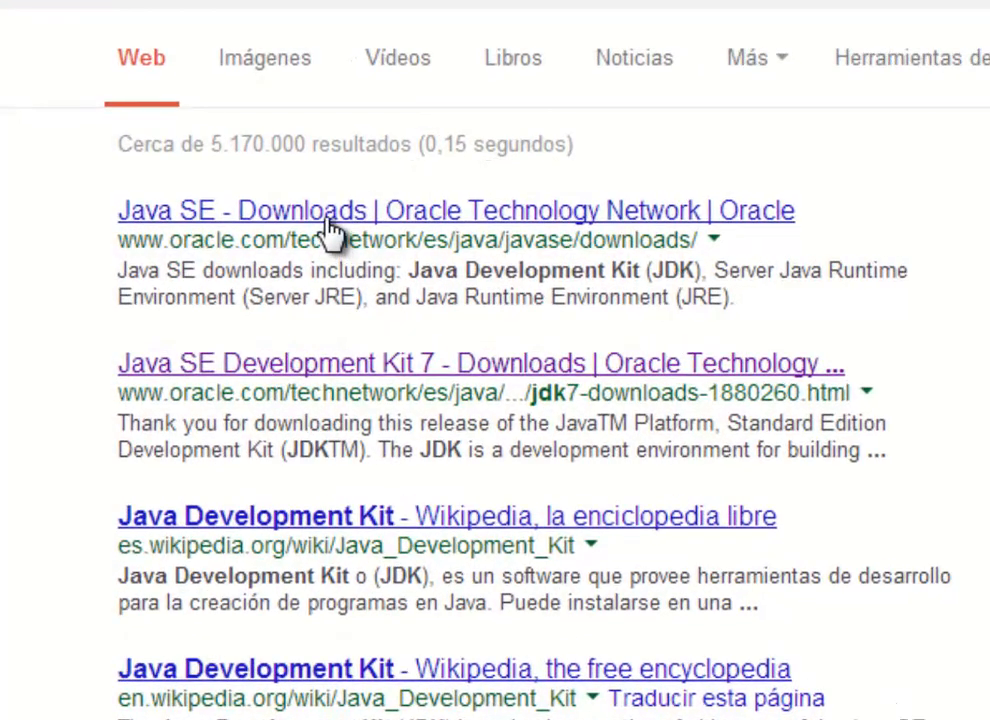
Open the Java SE Development Kit 7 downloads result and look over the page's download table.
left_click(332, 377)
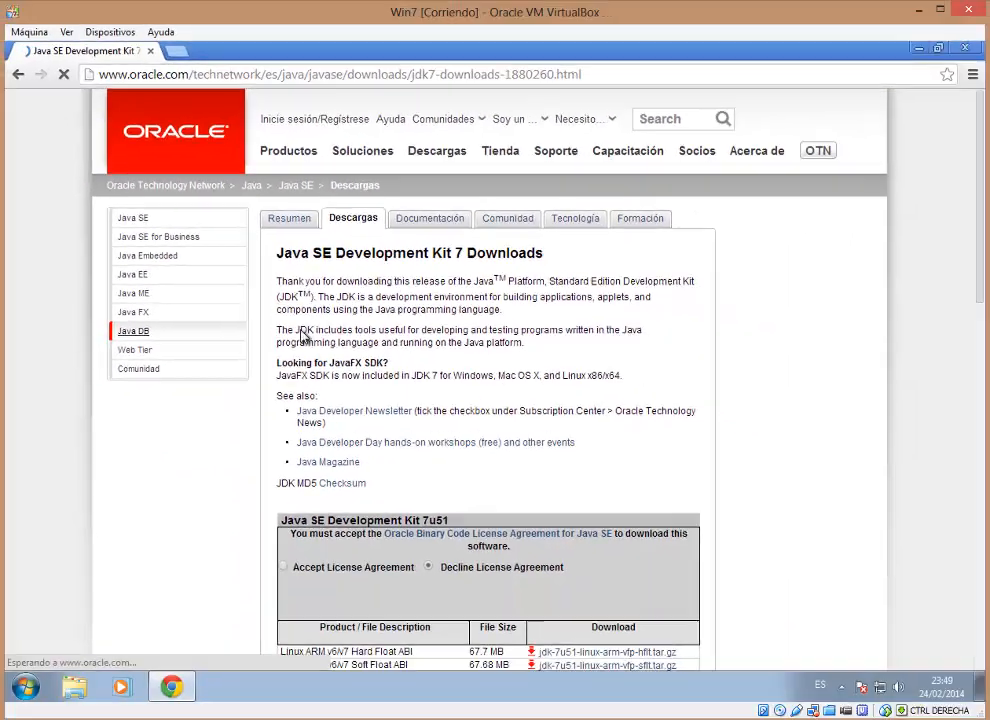
scroll(457, 316, "down", 3)
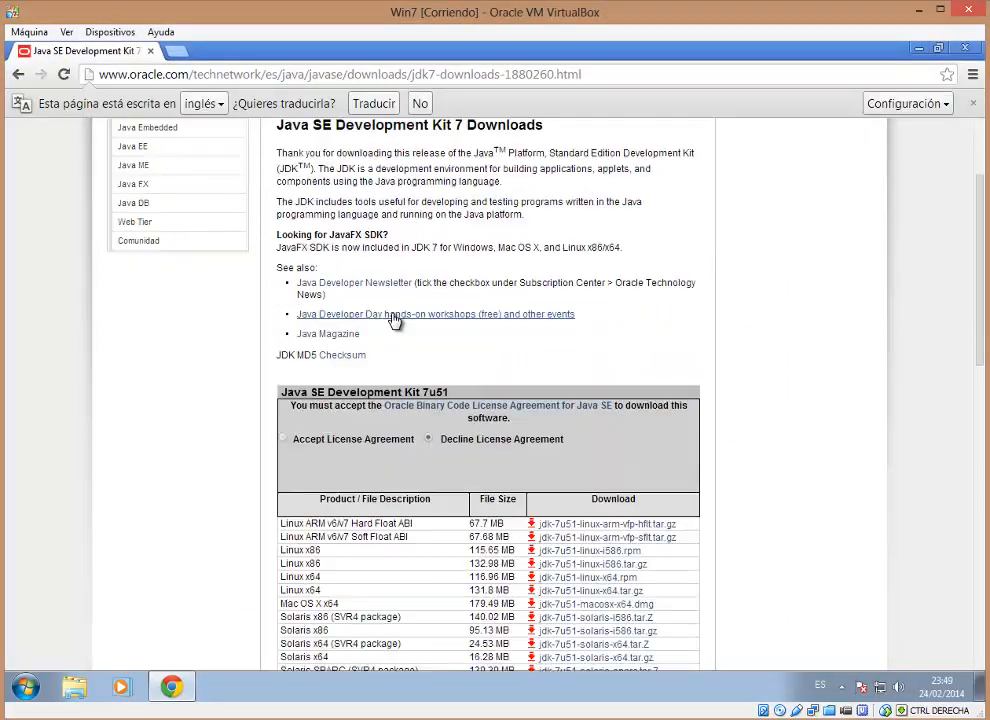
scroll(397, 327, "up", 5)
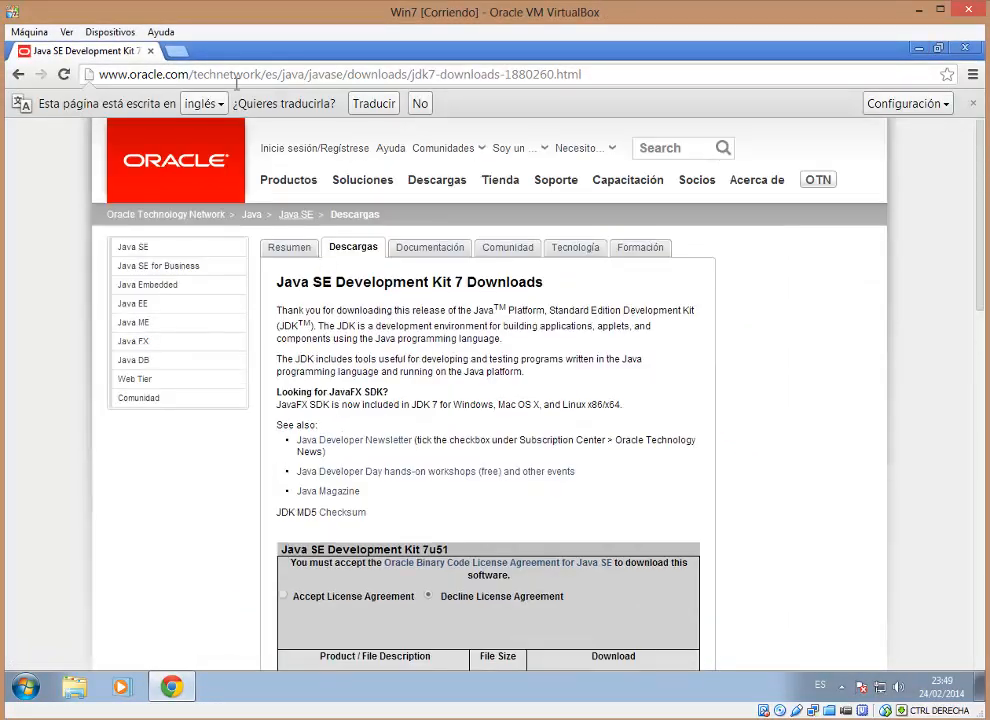
Search for "oracle" in a new browser tab and open the Oracle España website from the results.
left_click(176, 50)
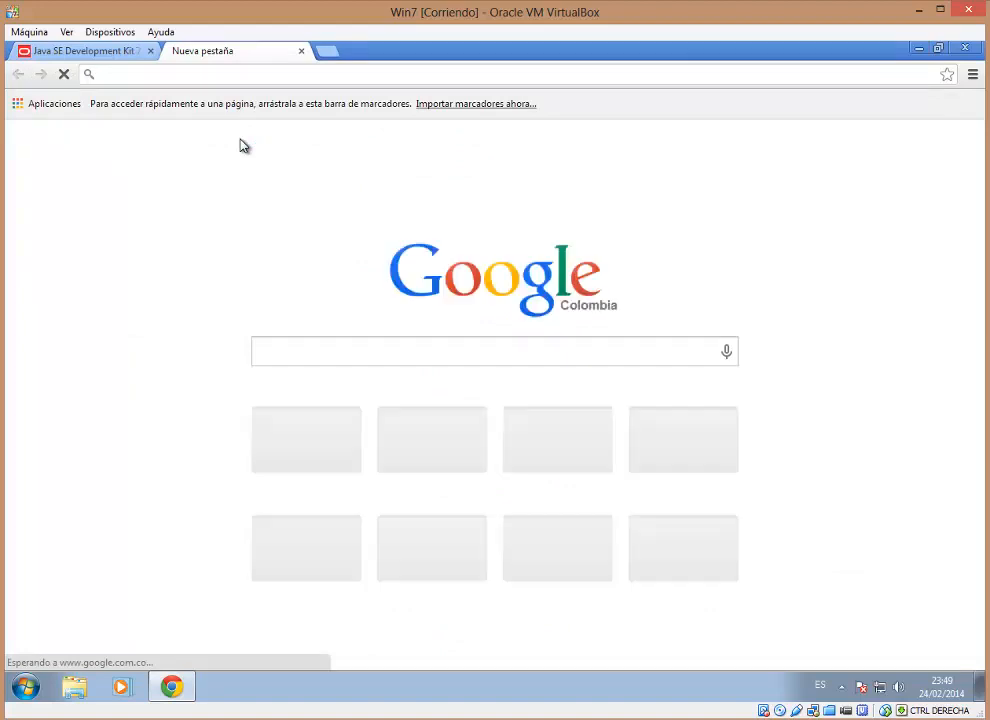
type("oracle")
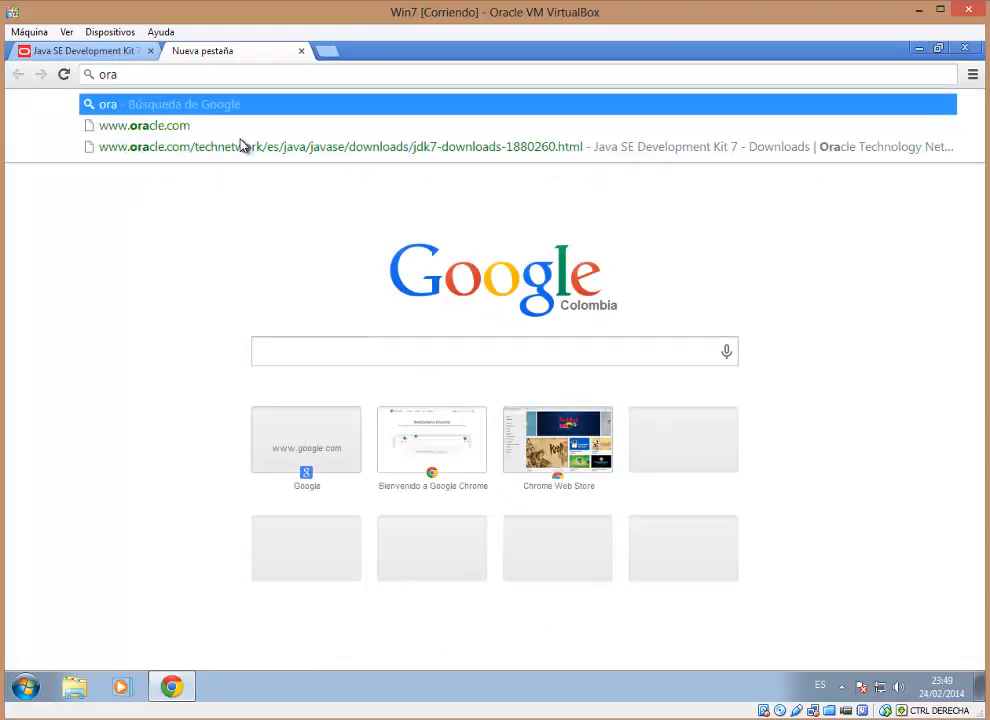
key("Return")
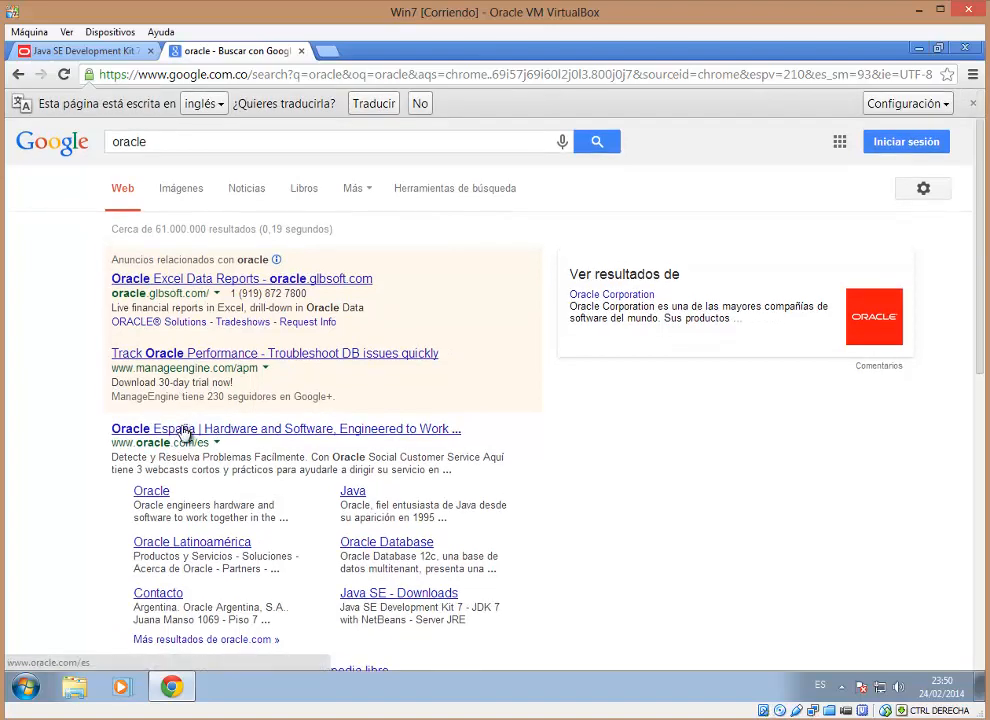
left_click(183, 432)
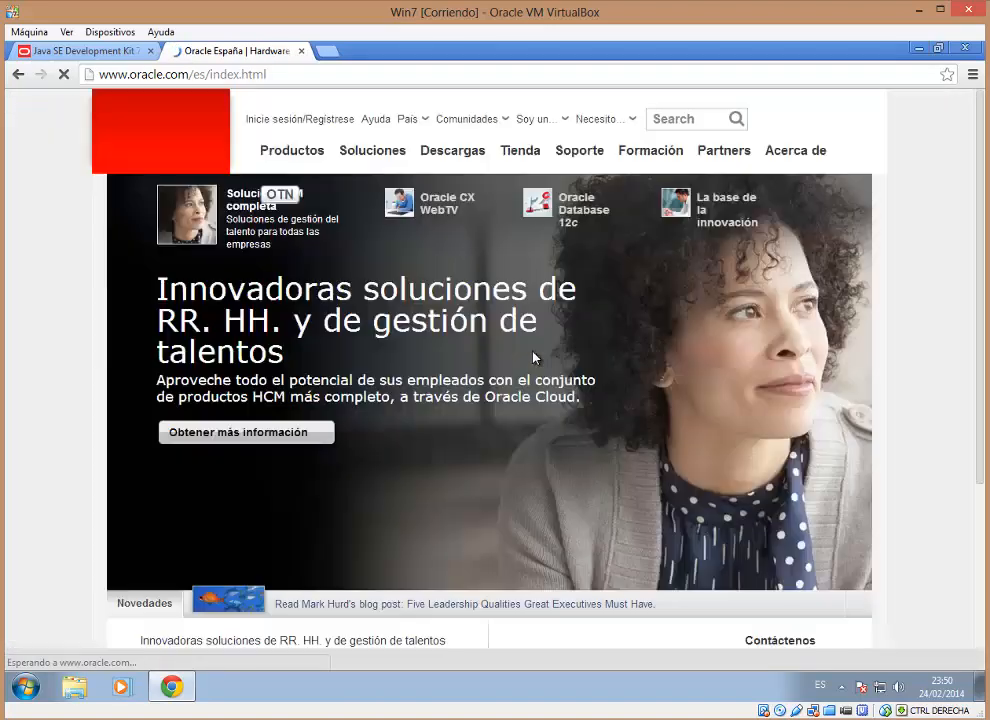
Go to Oracle's downloads and open the Java for Developers page from the popular downloads.
left_click(451, 148)
mouse_move(451, 188)
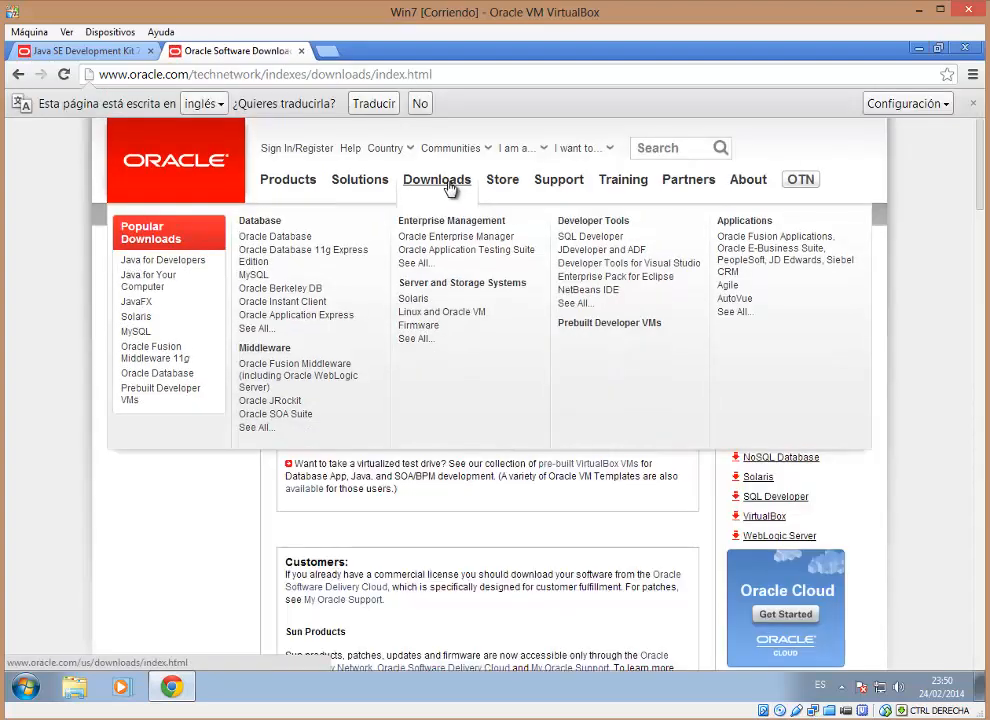
left_click(185, 267)
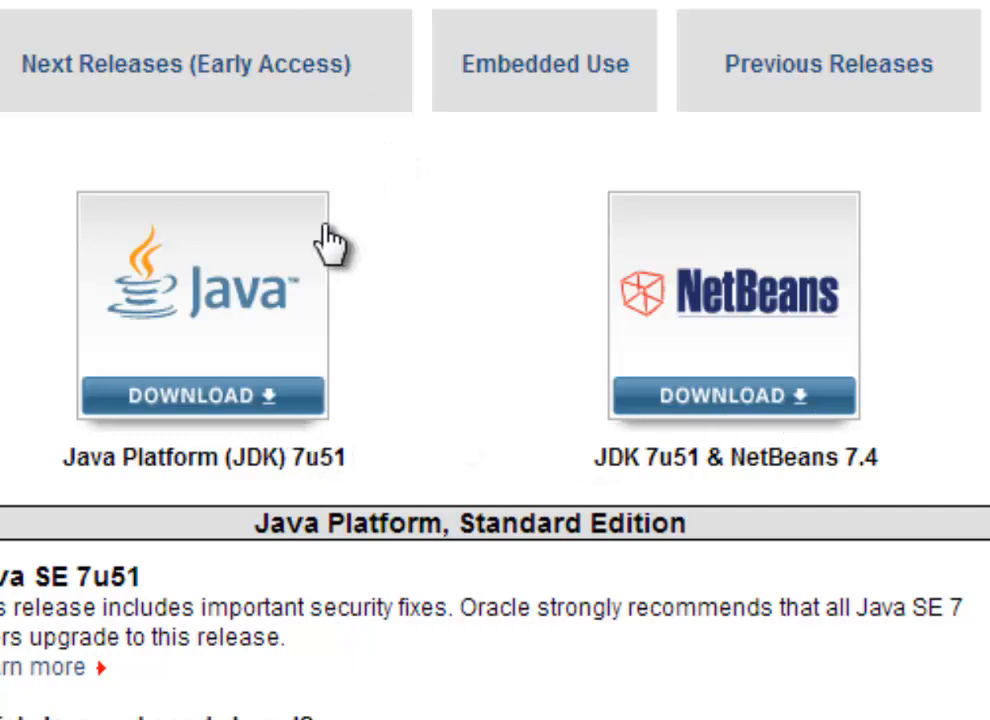
Open the download page for Java Platform (JDK) 7u51, without the NetBeans bundle.
left_click_drag(231, 462, 291, 465)
left_click_drag(595, 462, 846, 491)
left_click(469, 457)
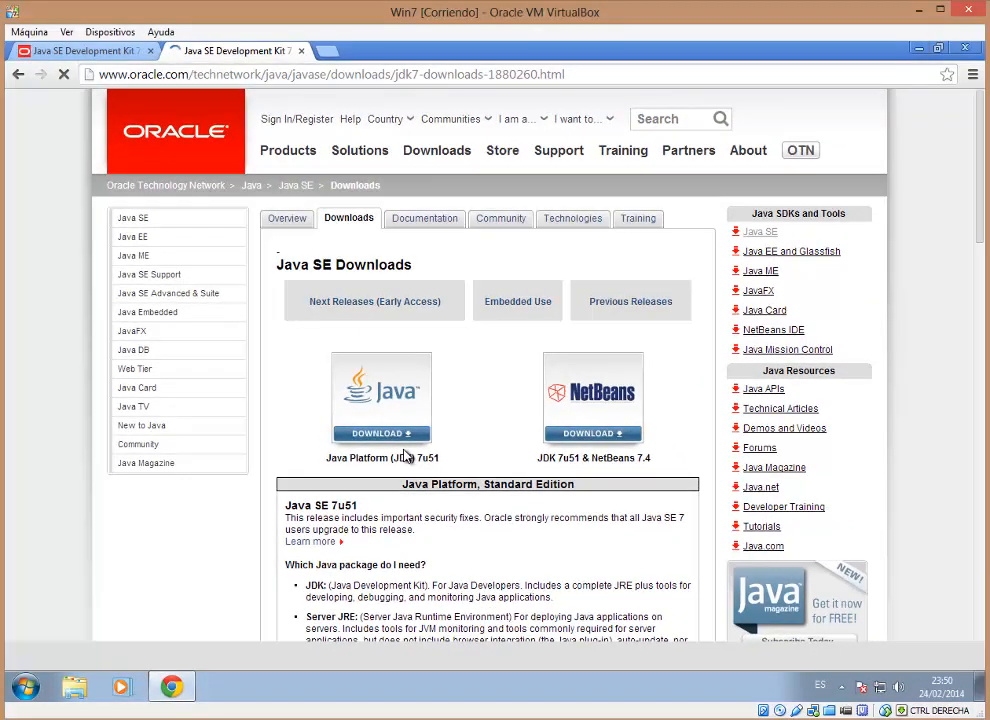
left_click(383, 441)
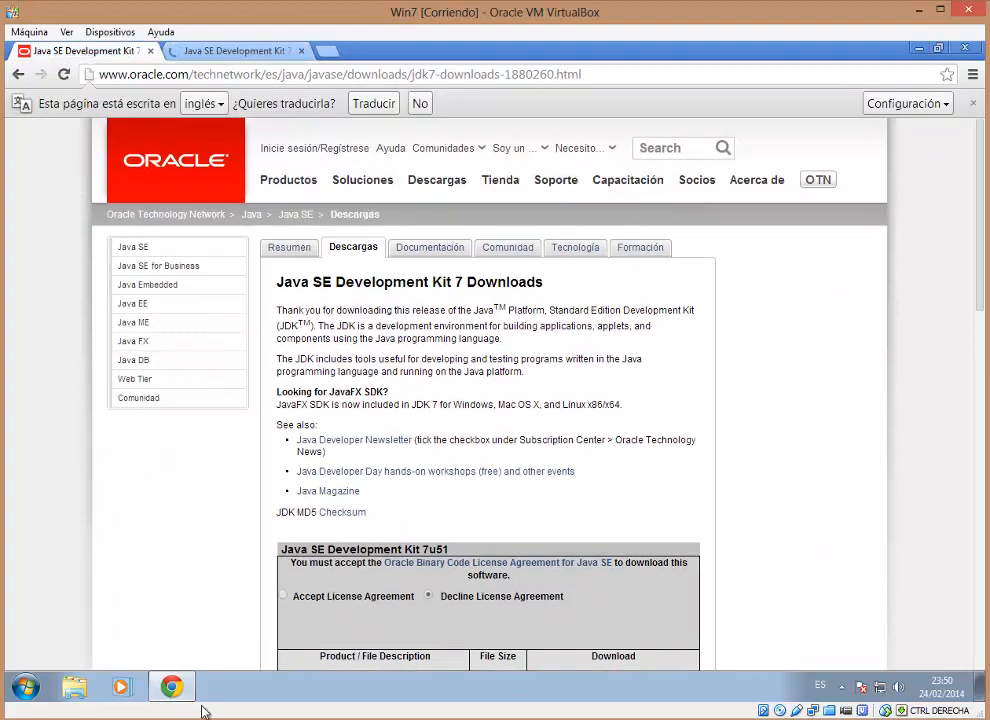
left_click(213, 55)
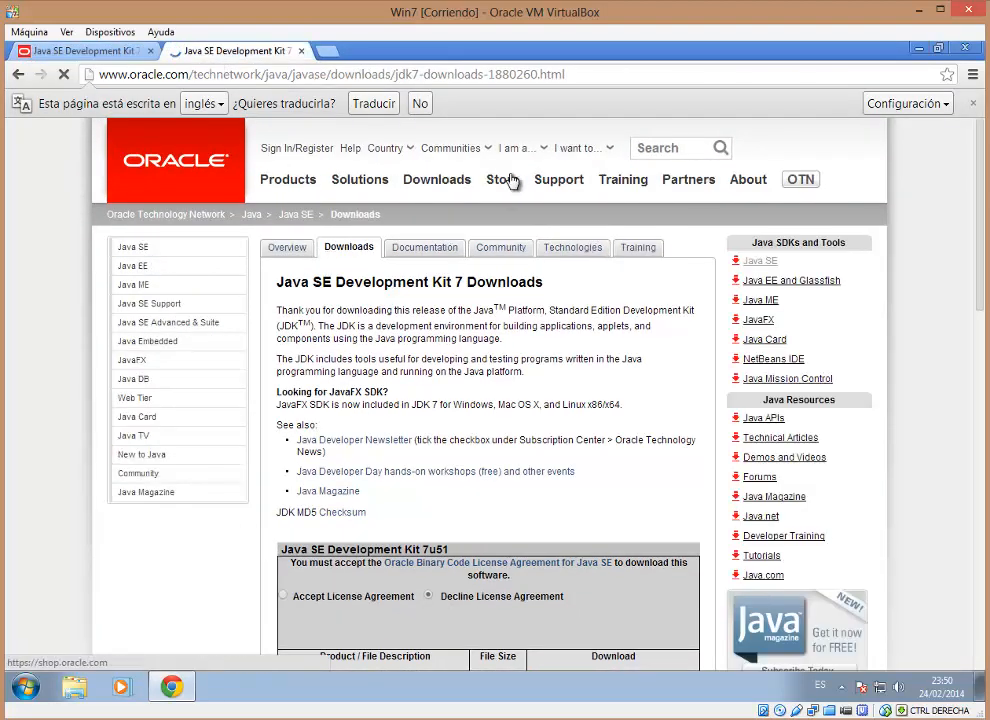
Accept the Oracle Binary Code License Agreement for Java SE Development Kit 7u51.
scroll(508, 214, "down", 3)
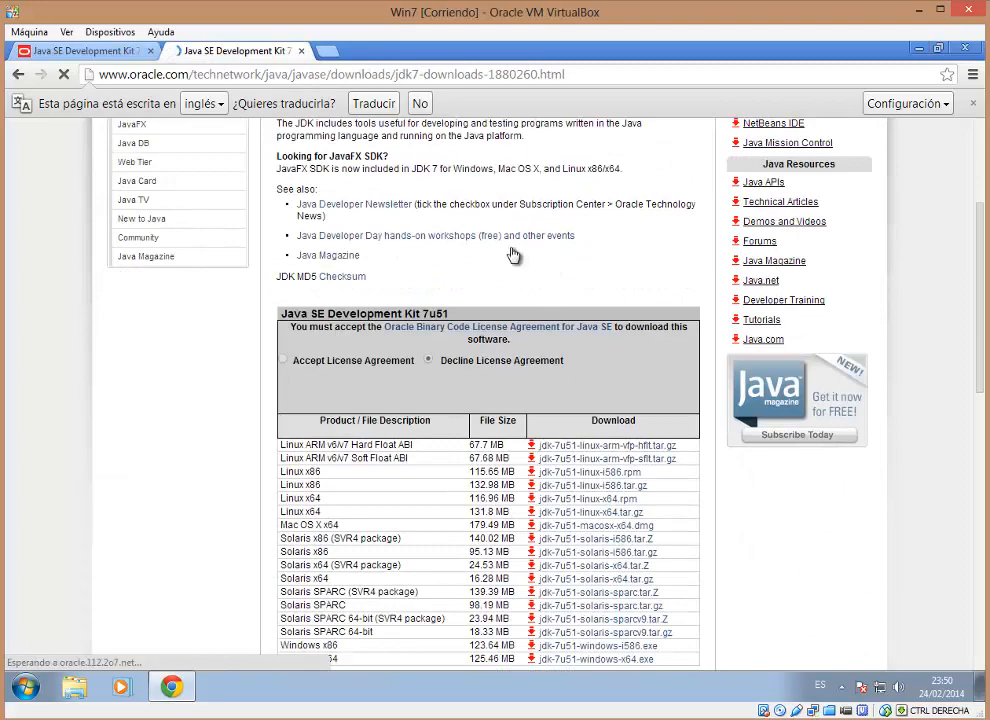
left_click(286, 362)
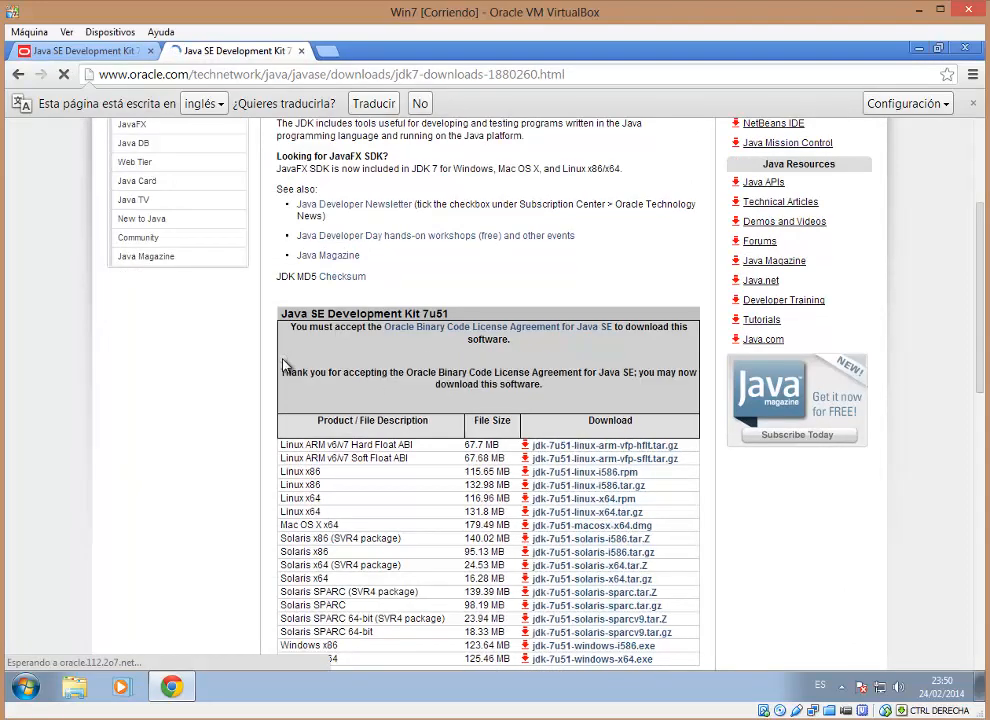
scroll(474, 383, "down", 3)
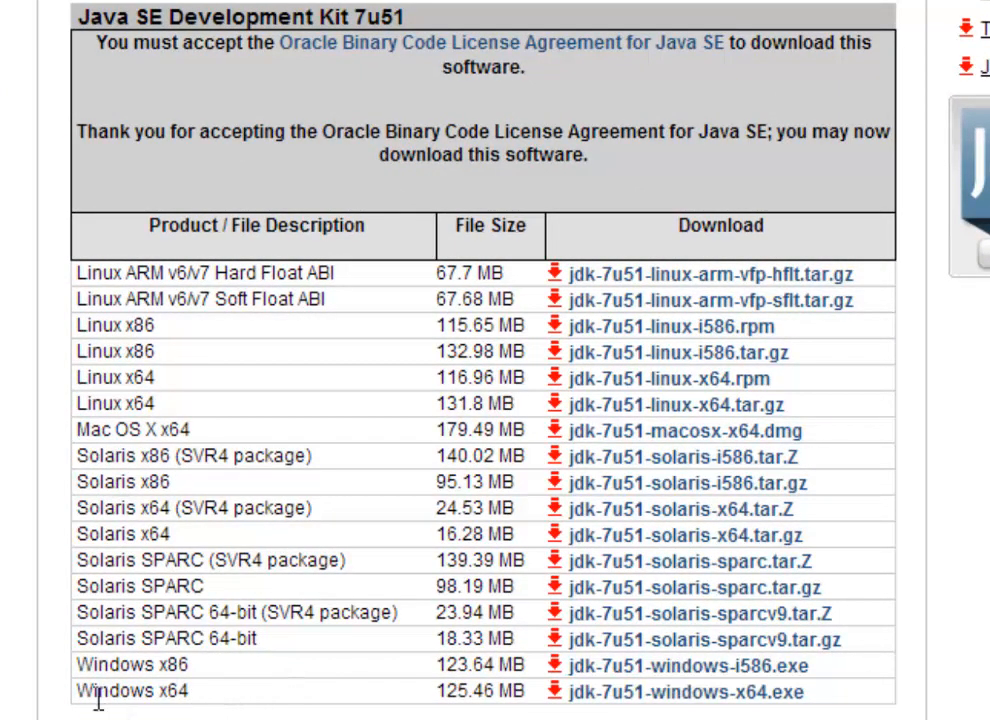
Examine the Windows x64, Windows x86 and Linux entries in the JDK 7u51 download table.
left_click_drag(79, 690, 846, 698)
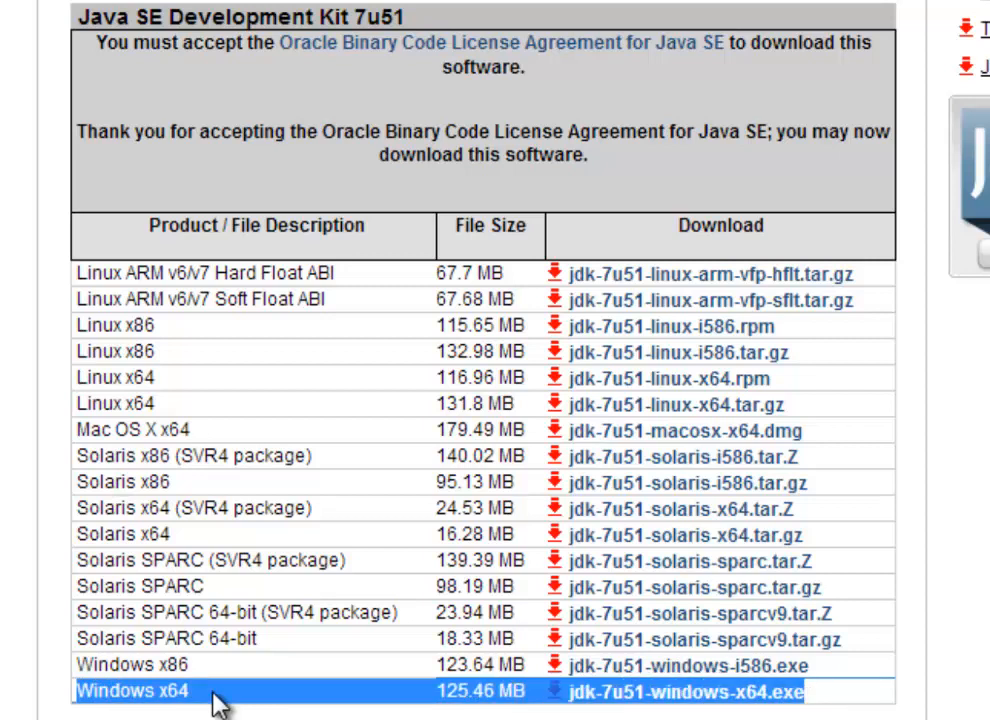
left_click_drag(218, 704, 172, 696)
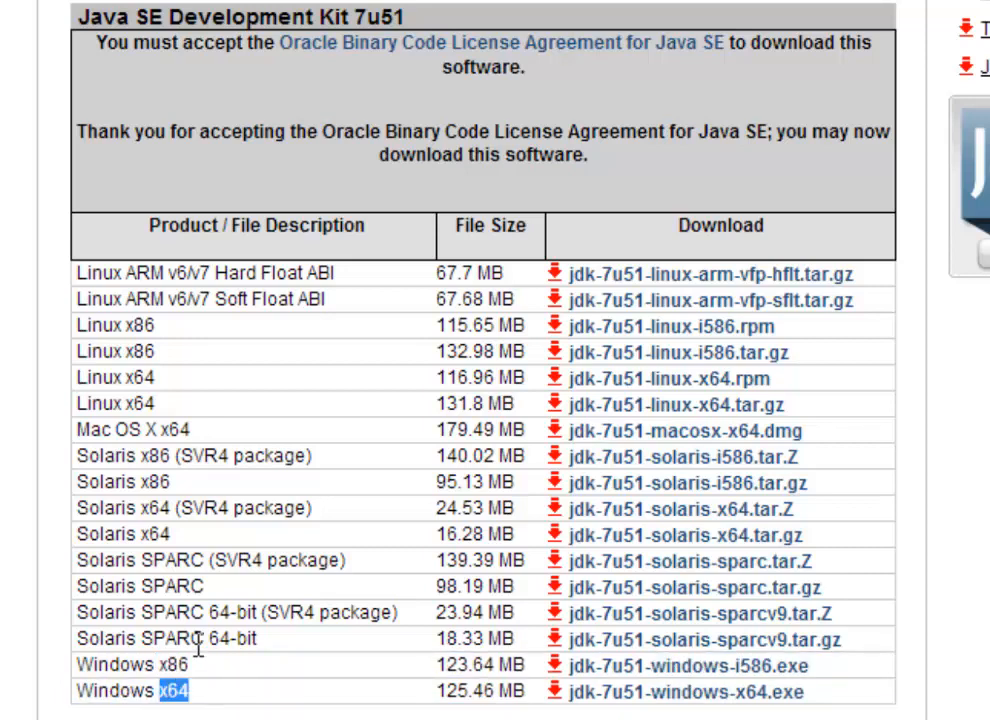
left_click_drag(192, 668, 88, 678)
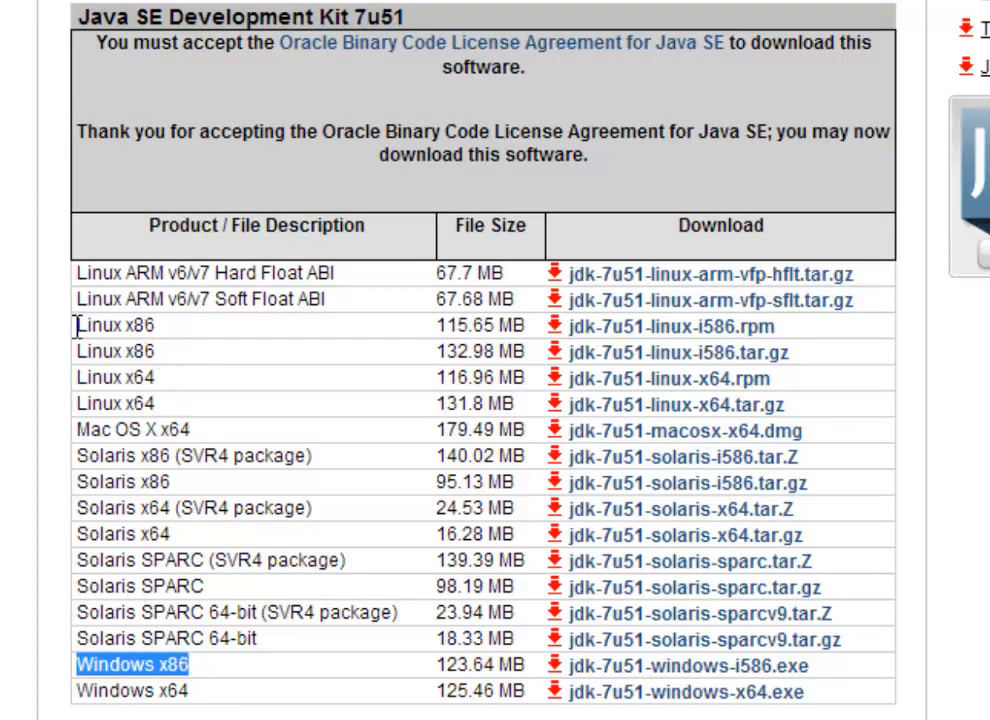
left_click_drag(78, 326, 762, 422)
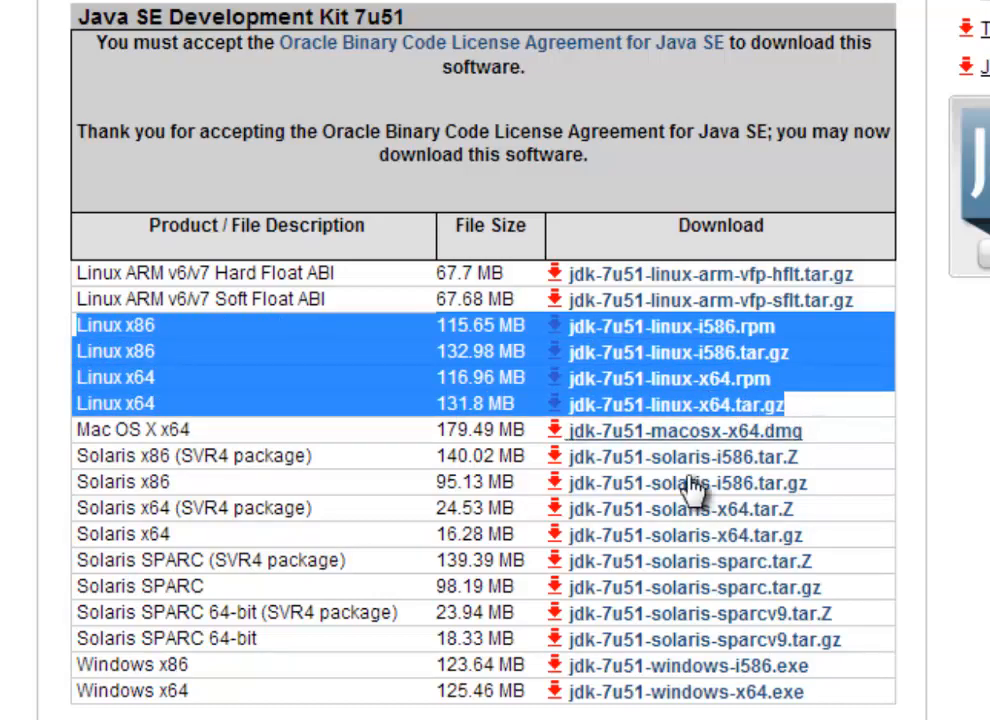
left_click(522, 713)
Start downloading the Windows x64 JDK installer, jdk-7u51-windows-x64.exe.
scroll(522, 700, "down", 1)
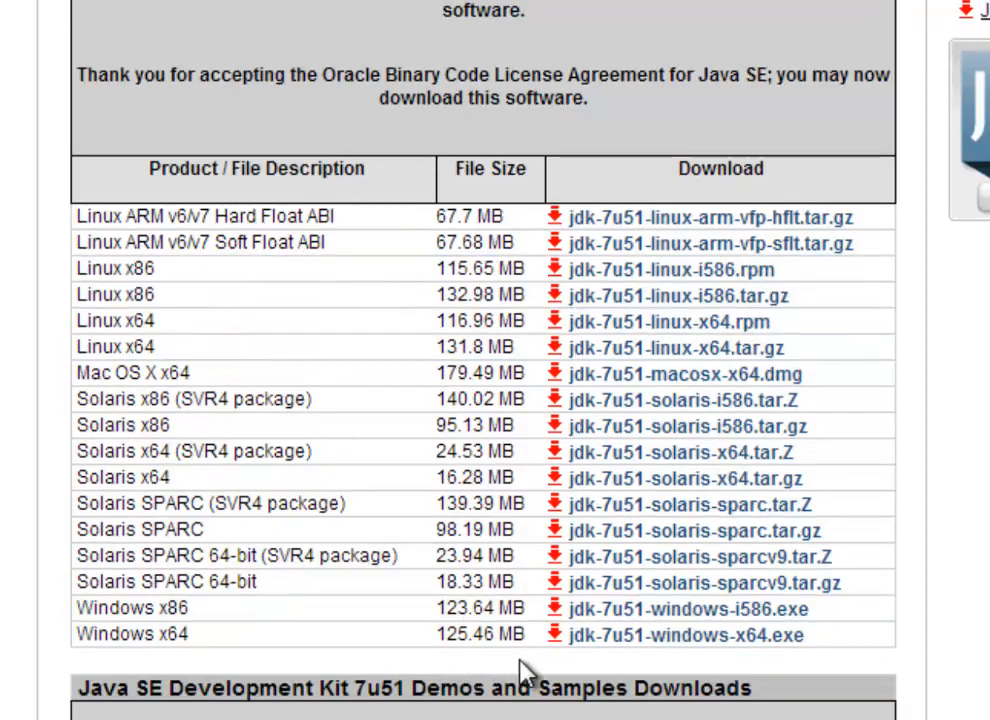
left_click(676, 645)
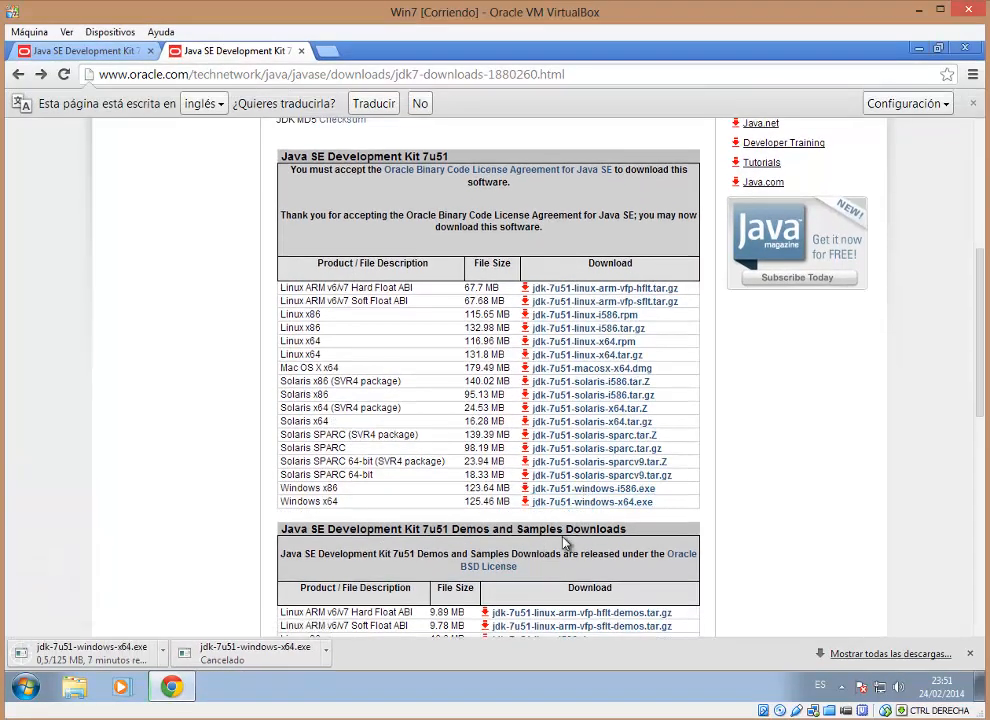
left_click(536, 503)
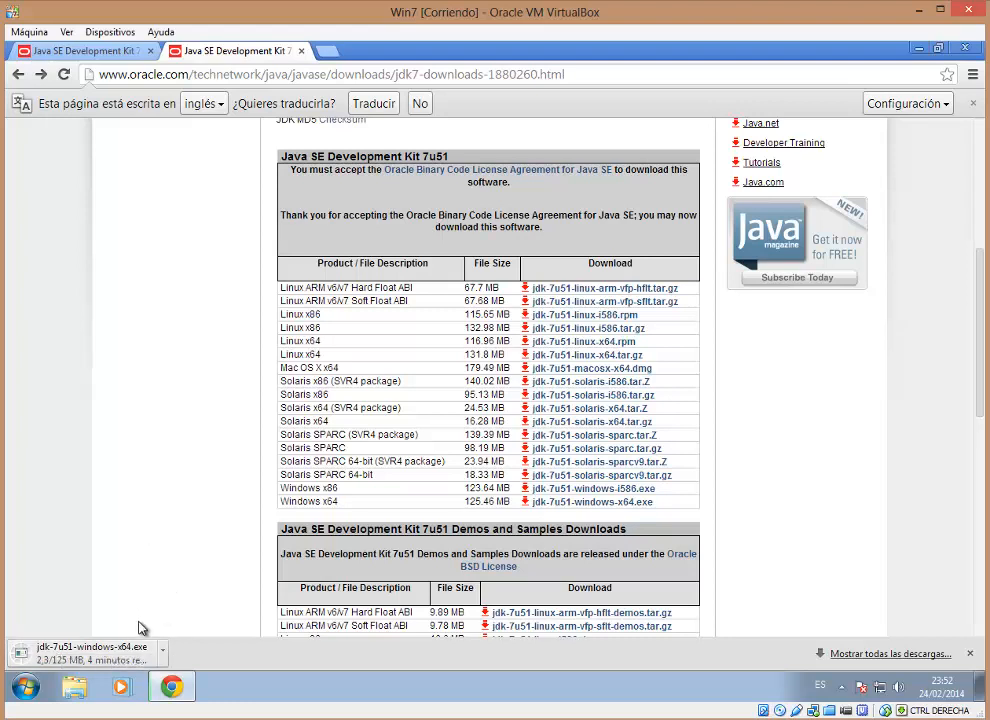
Cancel the running jdk-7u51-windows-x64.exe download and dismiss the browser's download bar.
left_click(162, 650)
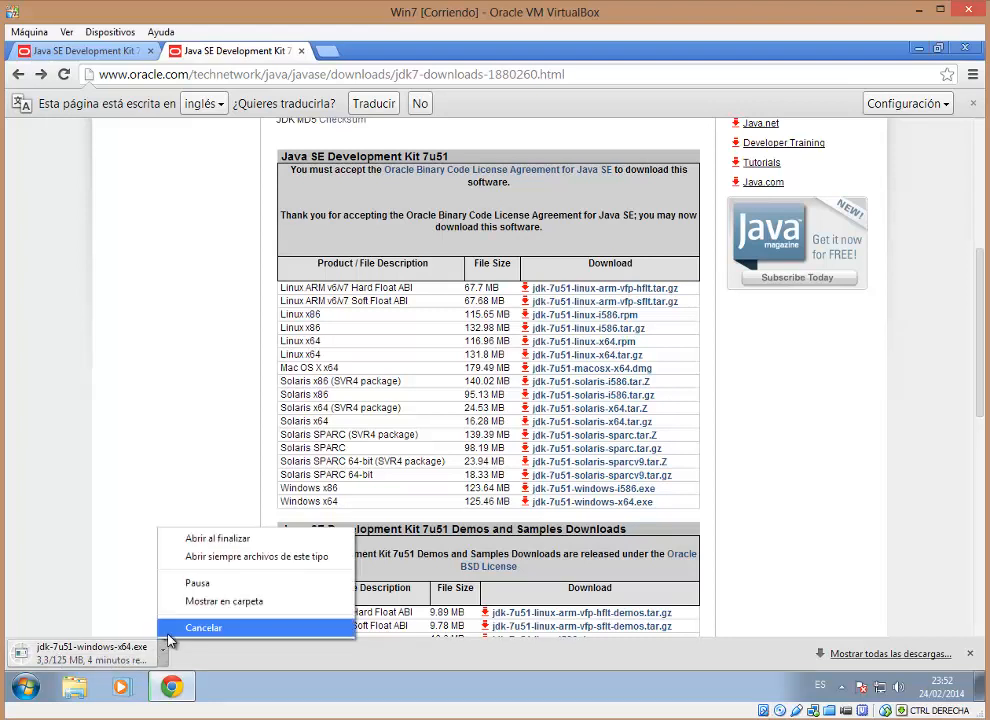
left_click(170, 628)
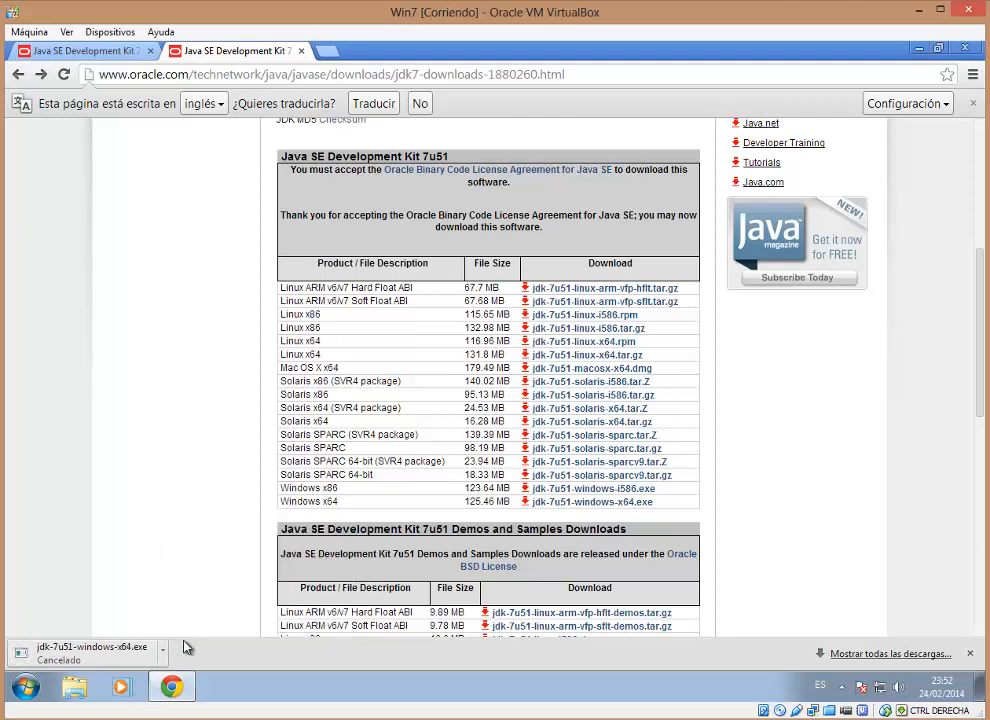
left_click(970, 653)
Show the desktop, run the jdk-7u51-windows-x64 installer as administrator and allow it to make changes to the computer.
key("super+d")
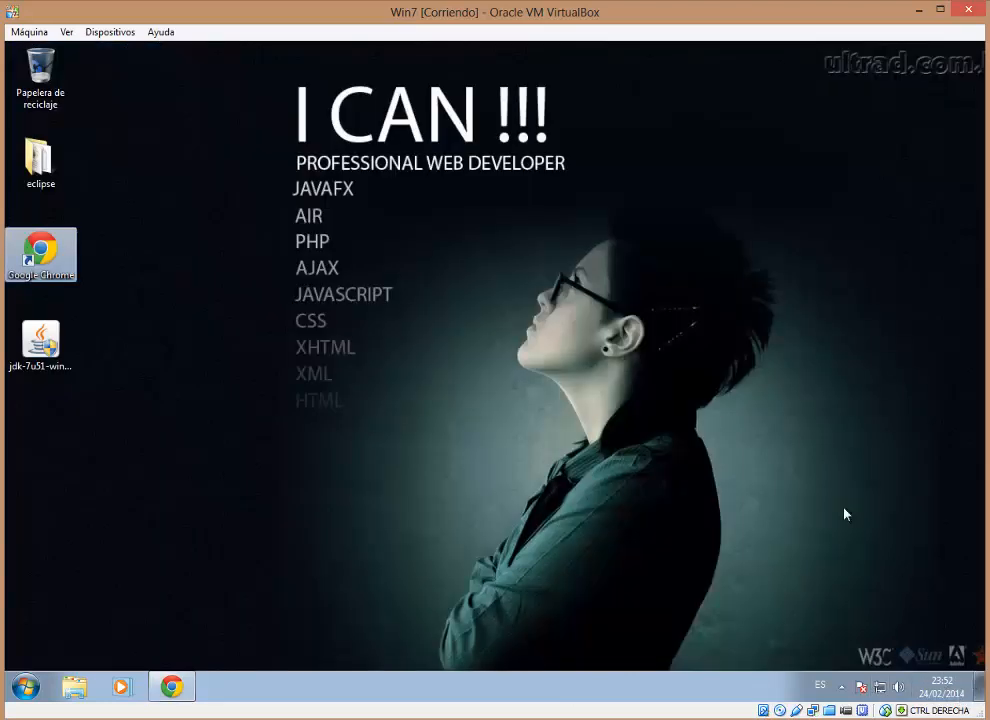
left_click(188, 372)
left_click(54, 364)
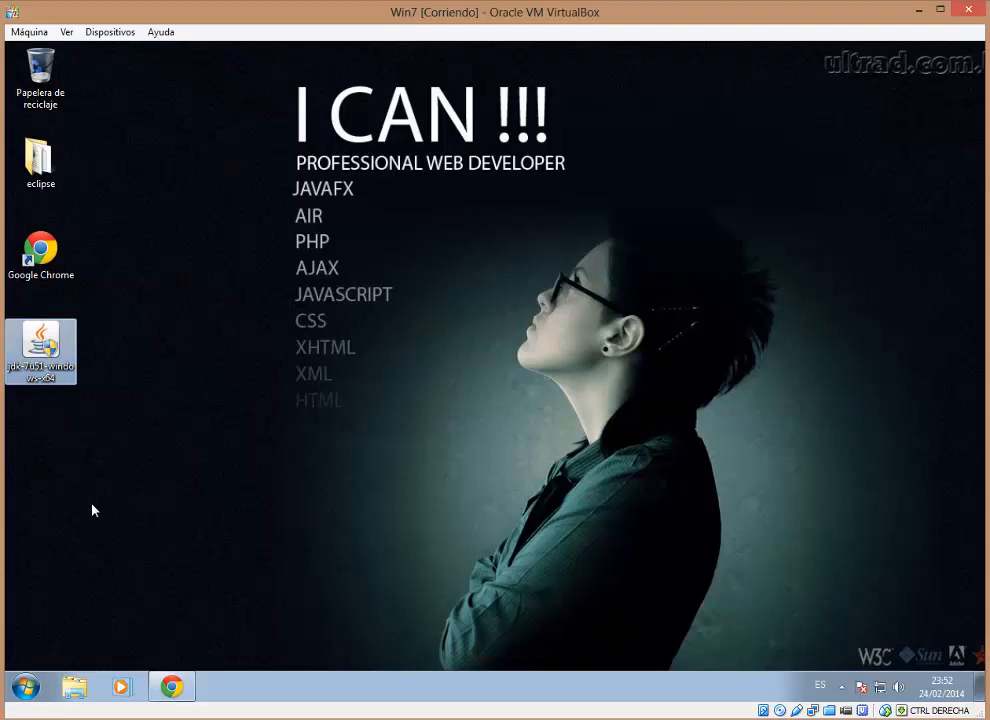
left_click(92, 508)
left_click(39, 378)
left_click(99, 440)
left_click(18, 345)
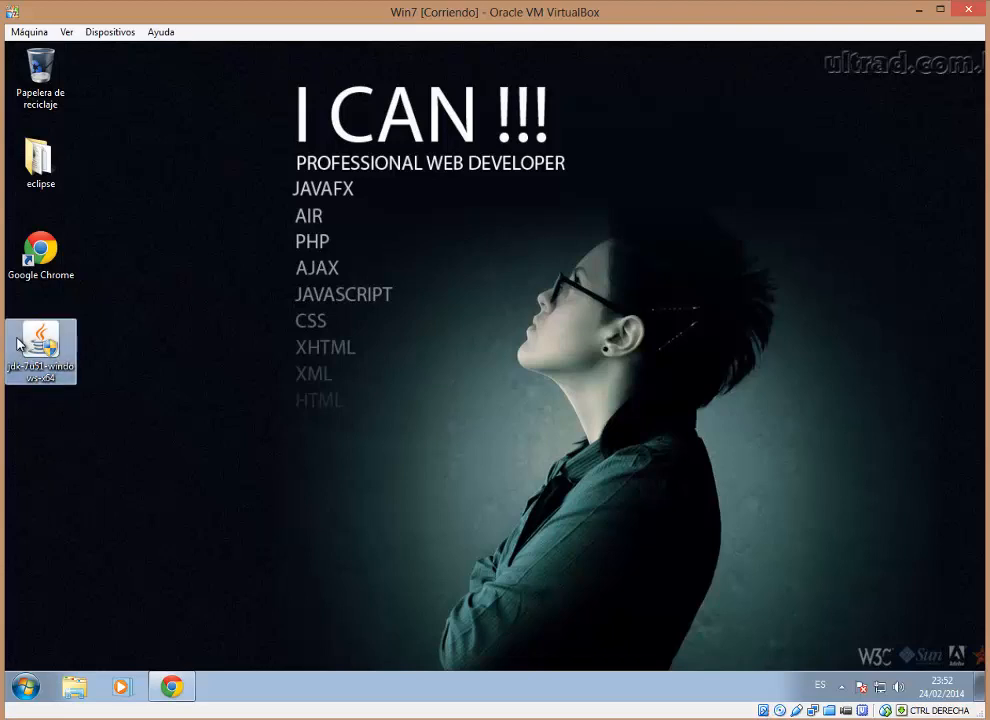
right_click(22, 345)
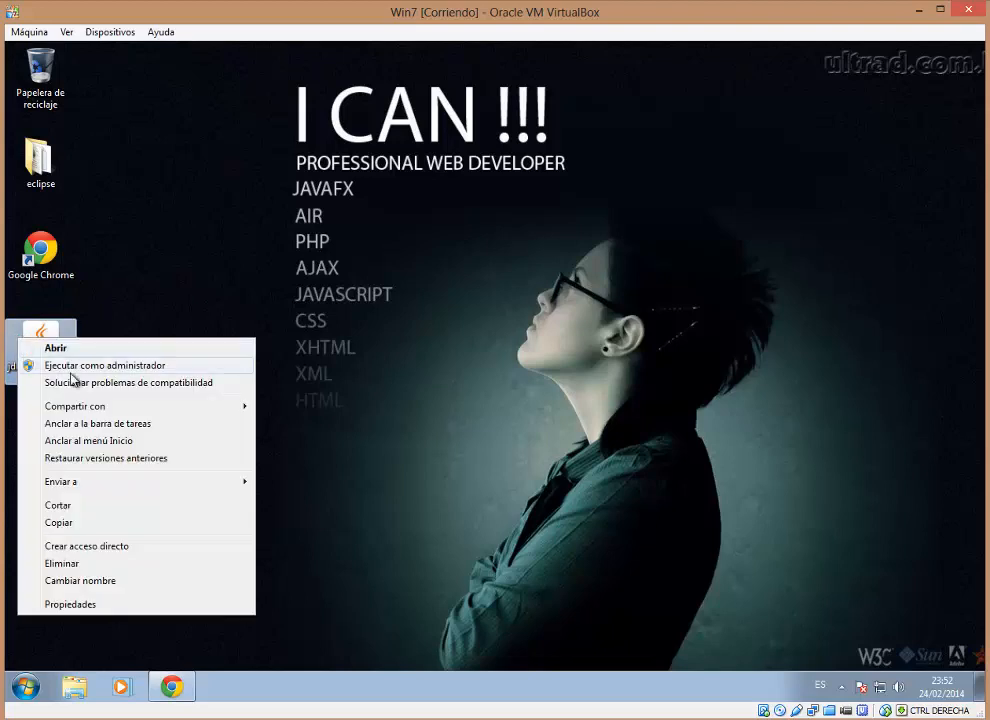
left_click(100, 365)
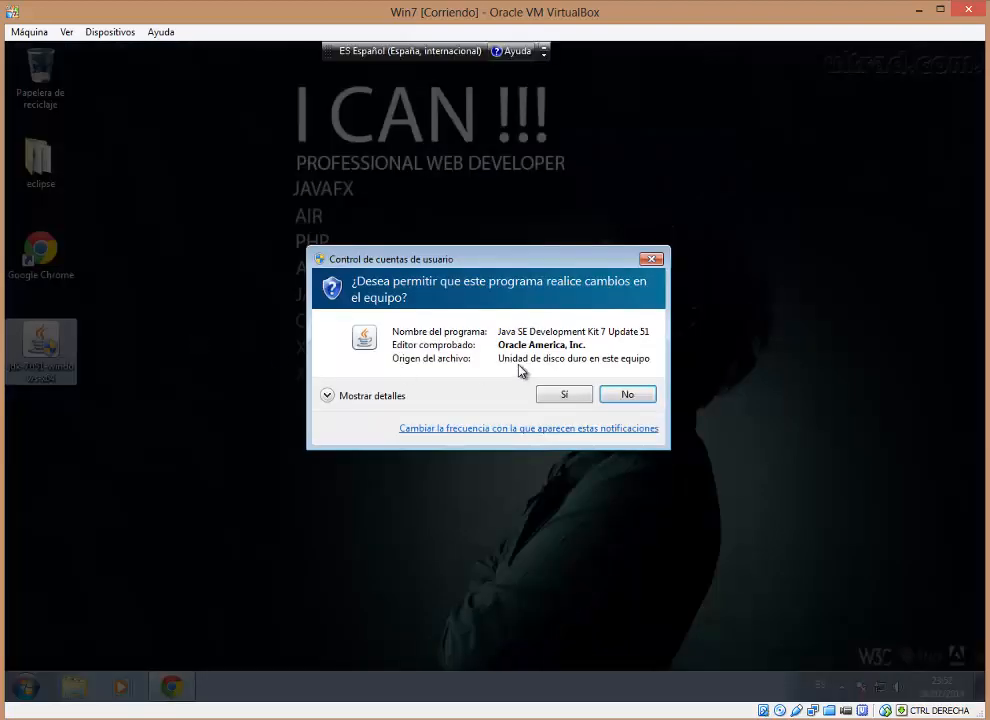
left_click(557, 399)
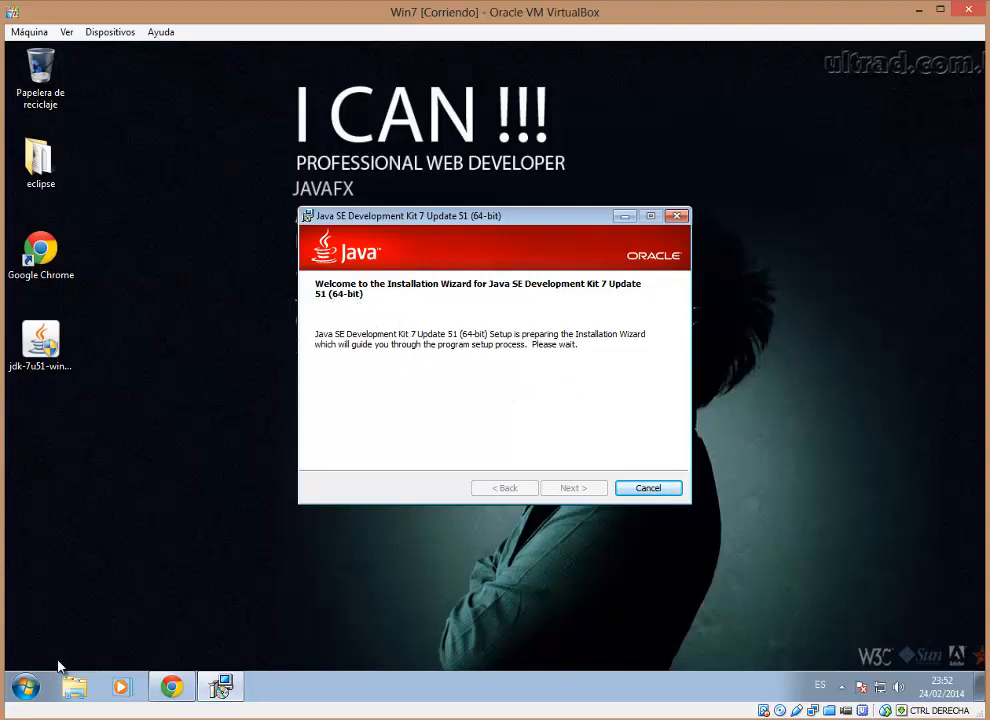
View the list of installed programs in Programs and Features, and close the Control Panel window.
key("super")
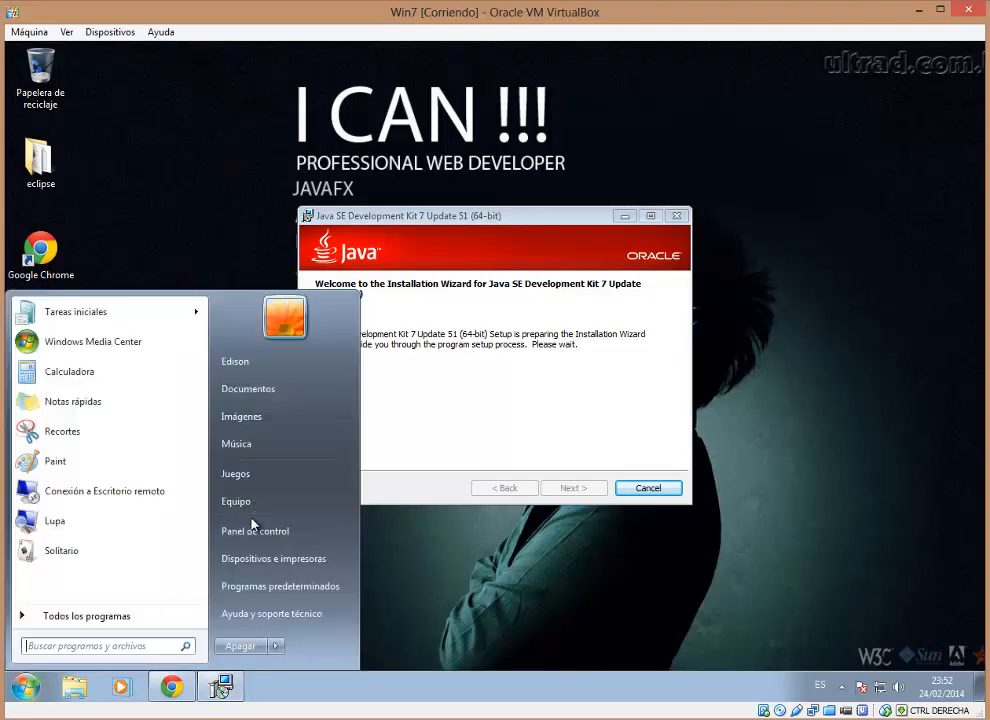
left_click(466, 511)
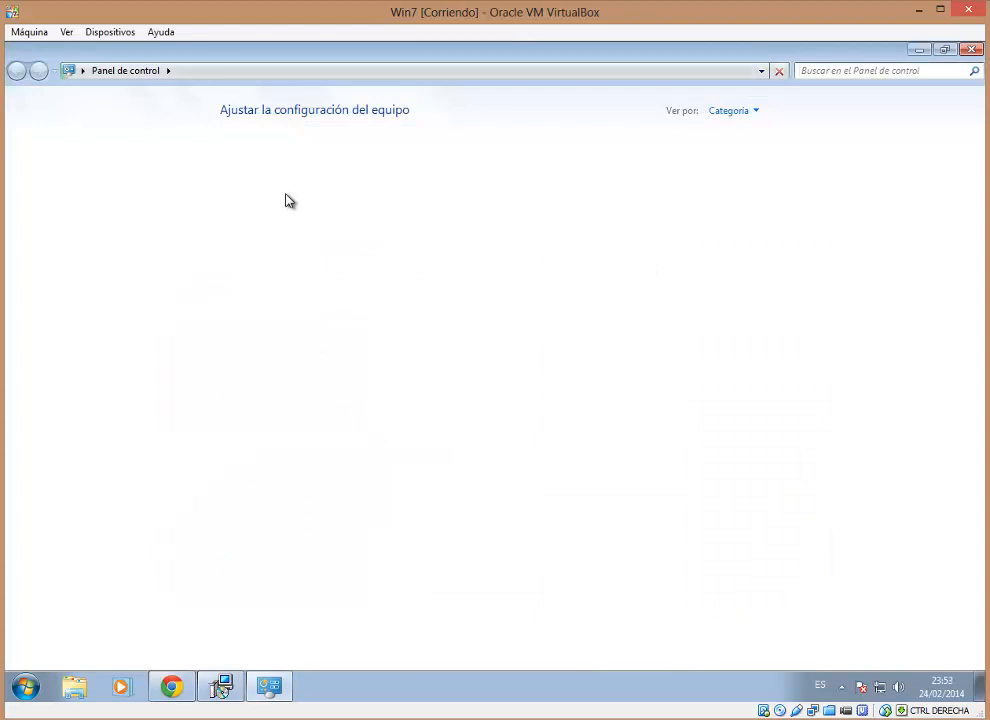
left_click(300, 346)
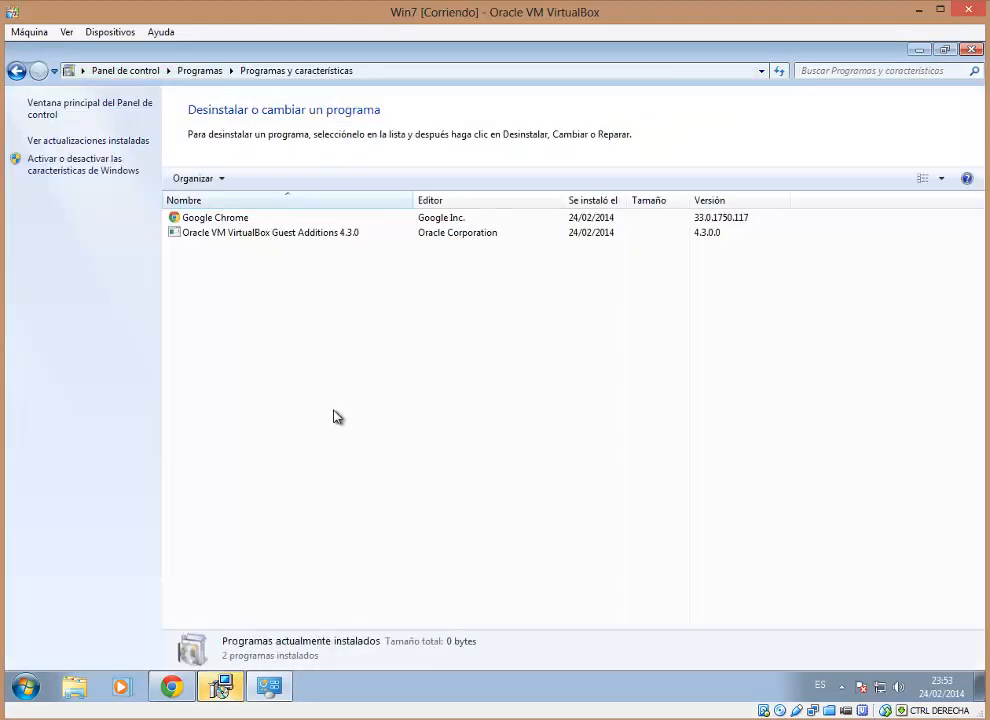
left_click(971, 50)
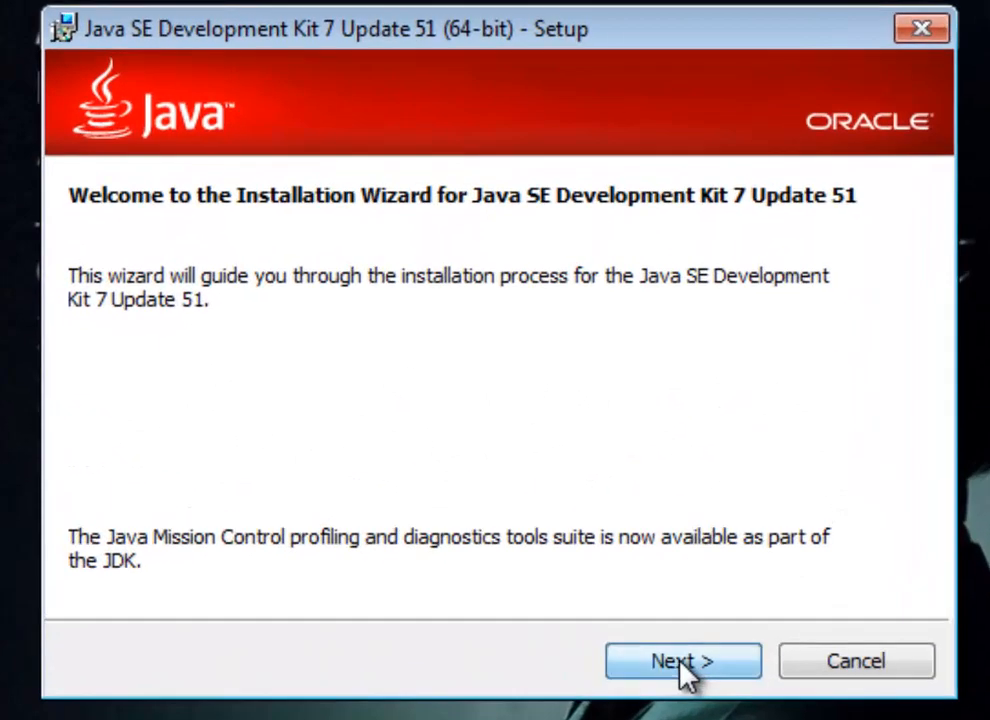
Exclude the Public JRE from the JDK setup, keep Development Tools and Source Code, and run the installation.
left_click(575, 489)
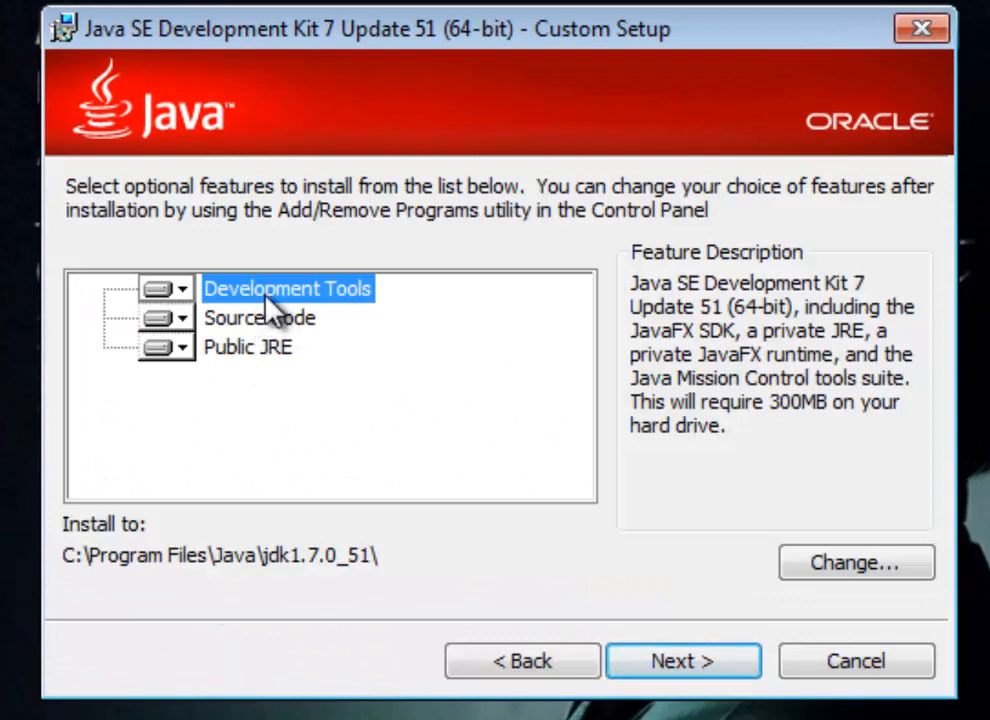
left_click(198, 320)
left_click(205, 323)
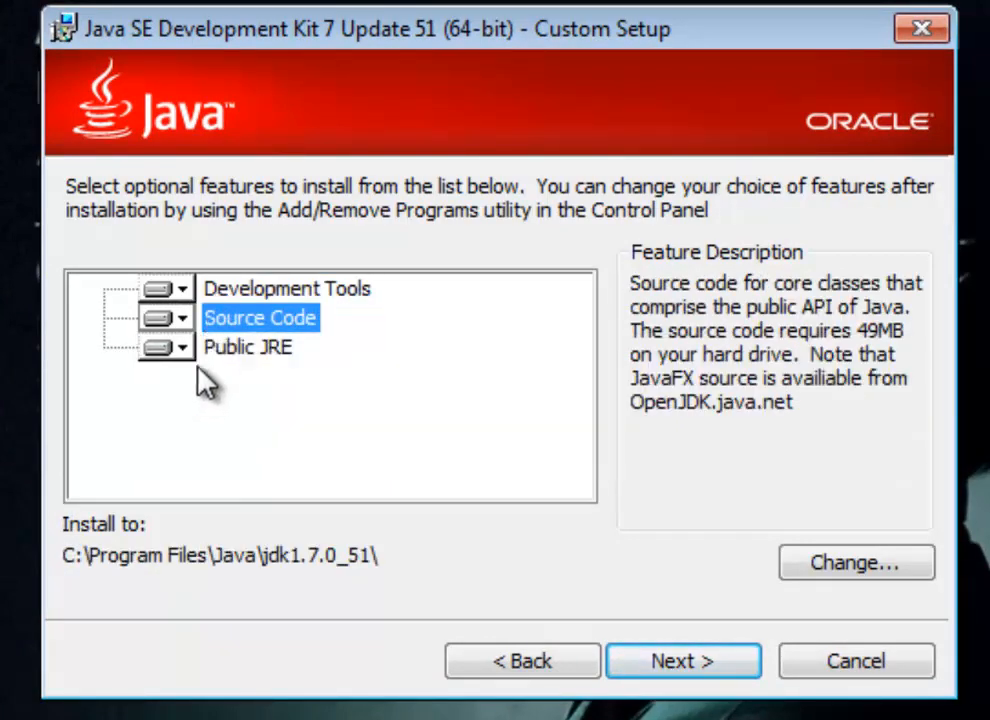
left_click(199, 352)
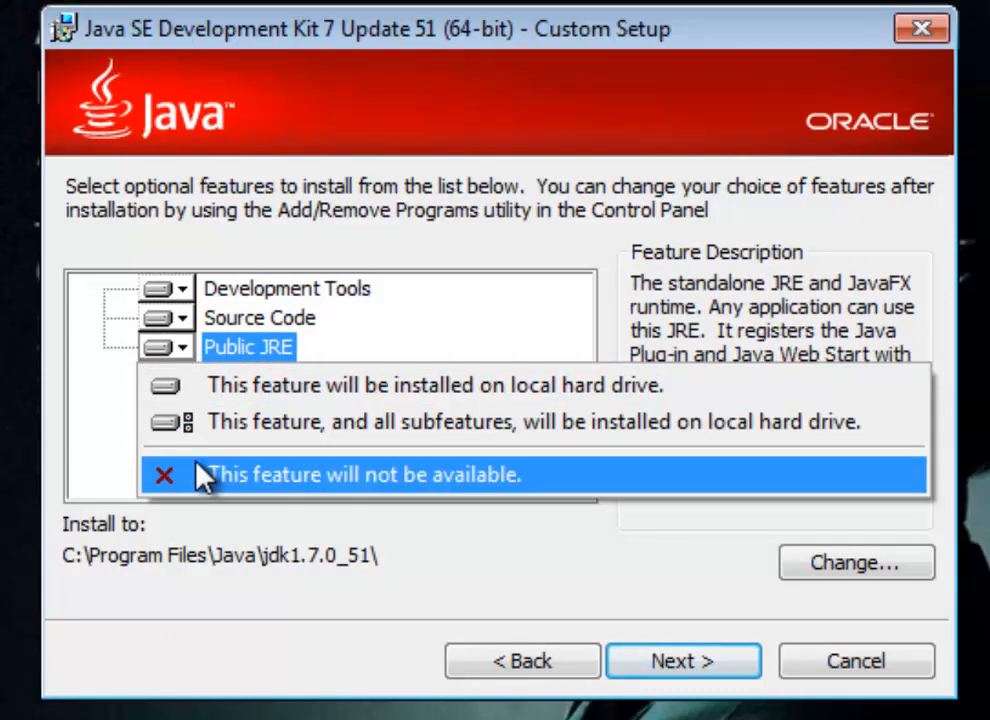
left_click(201, 476)
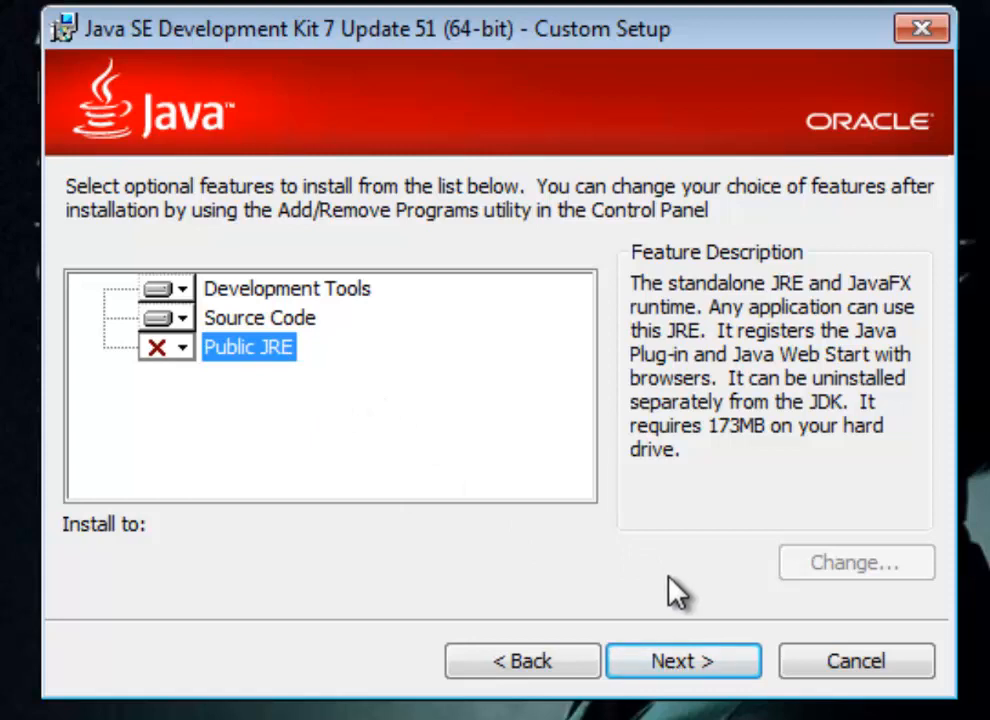
left_click(697, 672)
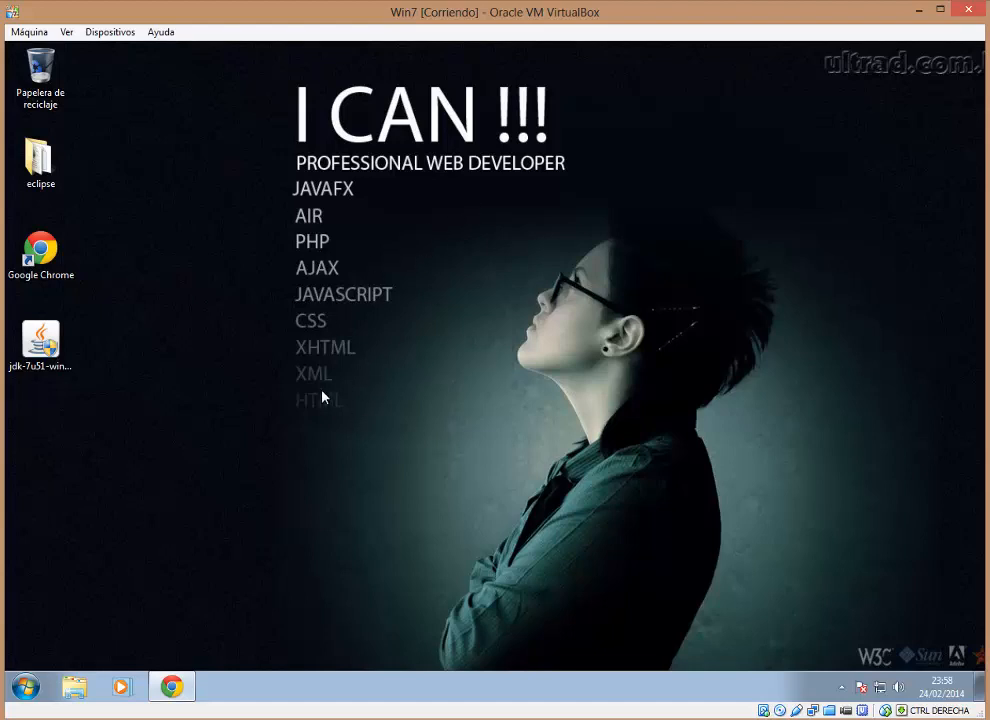
Open a Command Prompt window with cmd and move it towards the middle of the desktop.
left_click(25, 686)
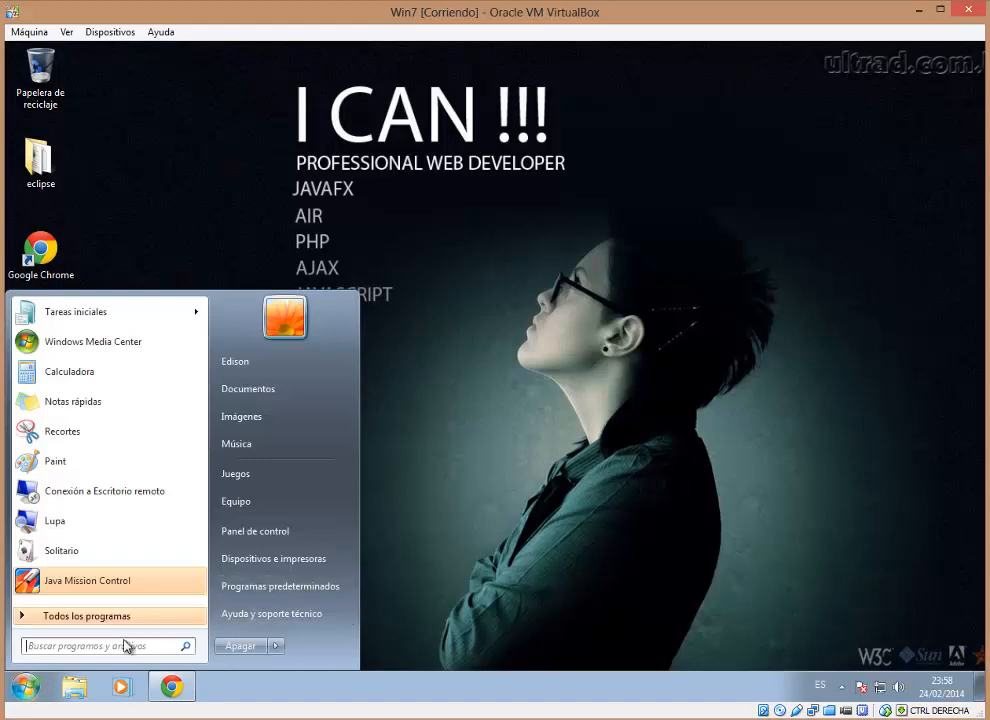
type("cmd")
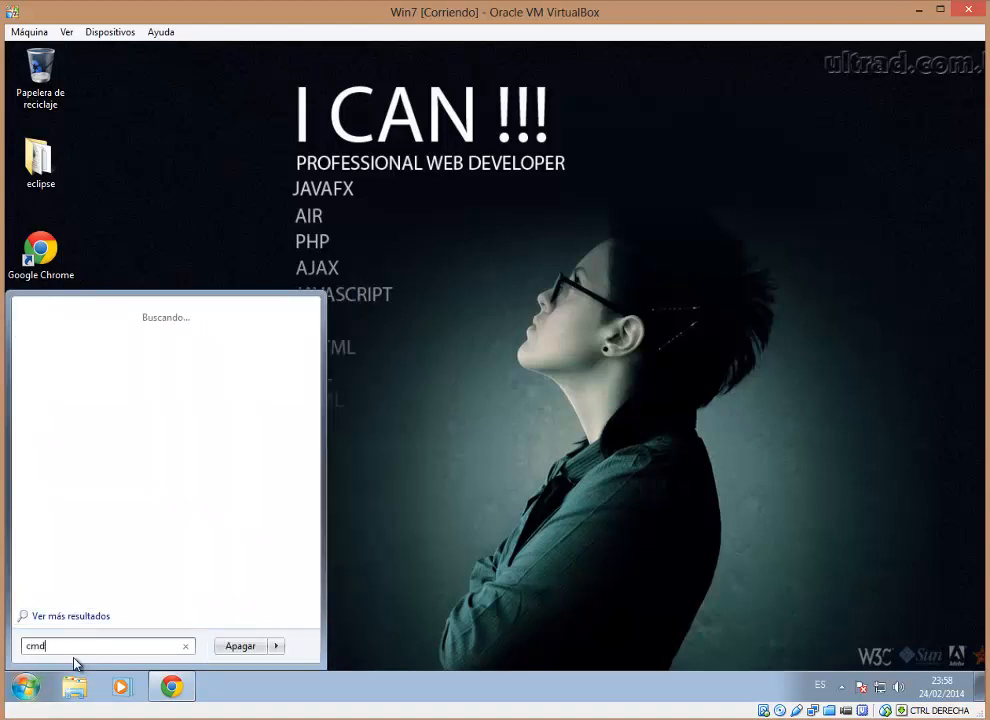
key("Return")
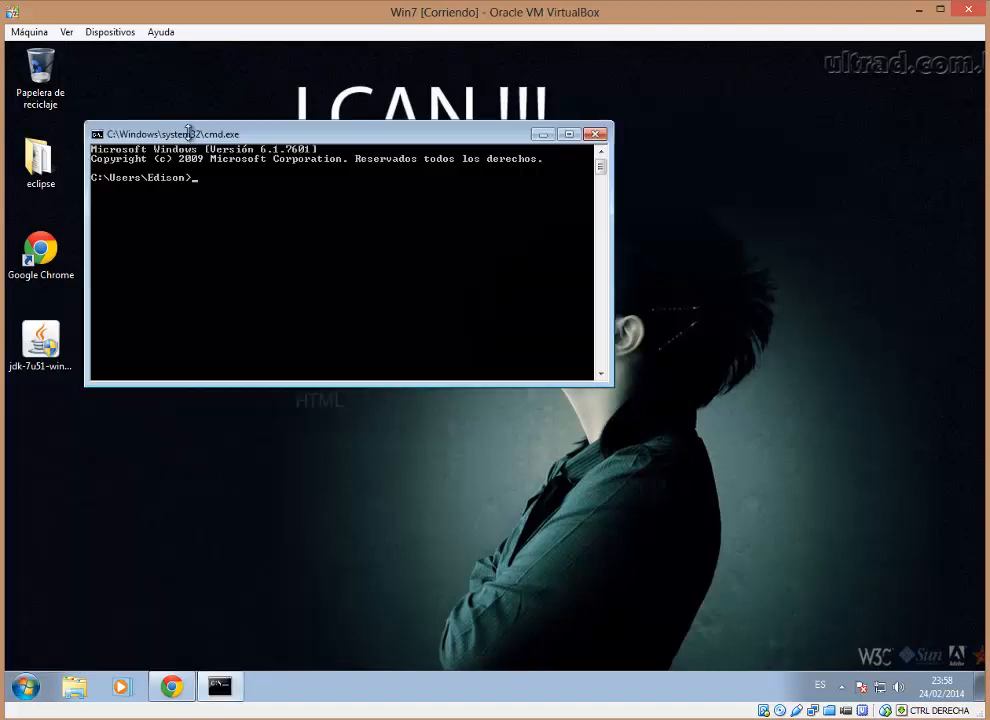
left_click_drag(363, 133, 532, 163)
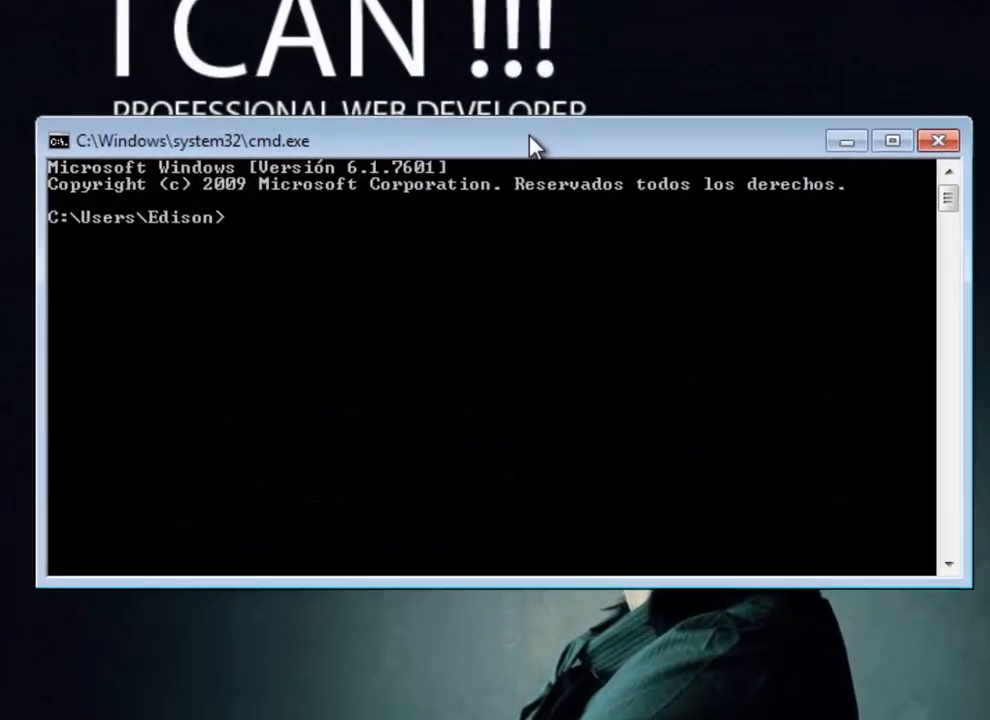
Run the java command at the prompt, and print the PATH variable with echo %PATH%.
type("java")
key("Return")
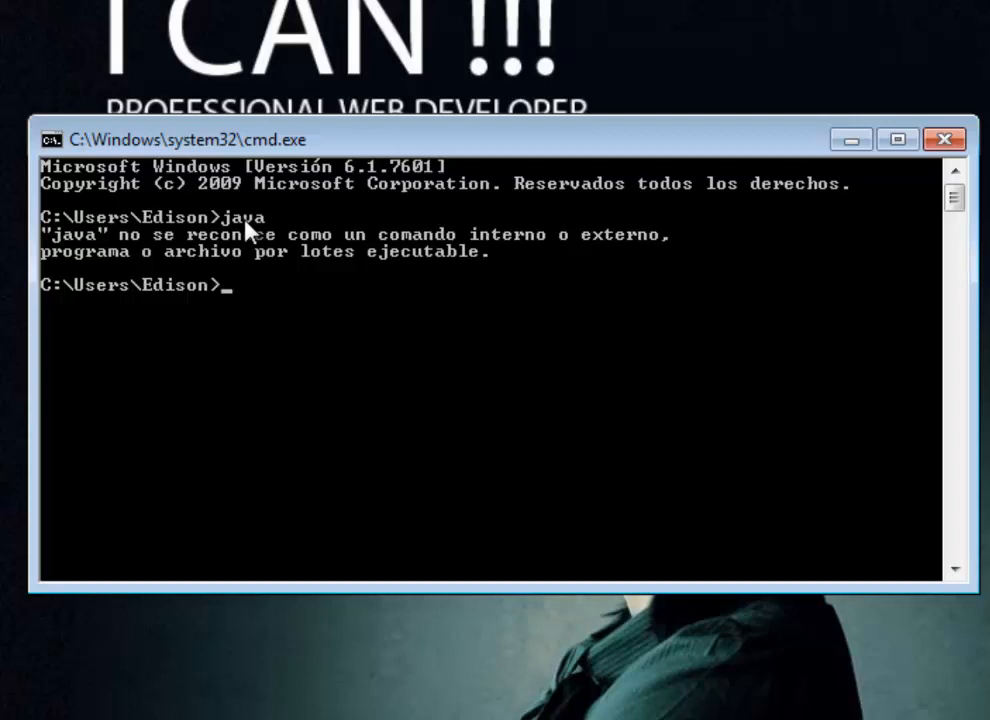
type("echo %%PATH%")
key("Return")
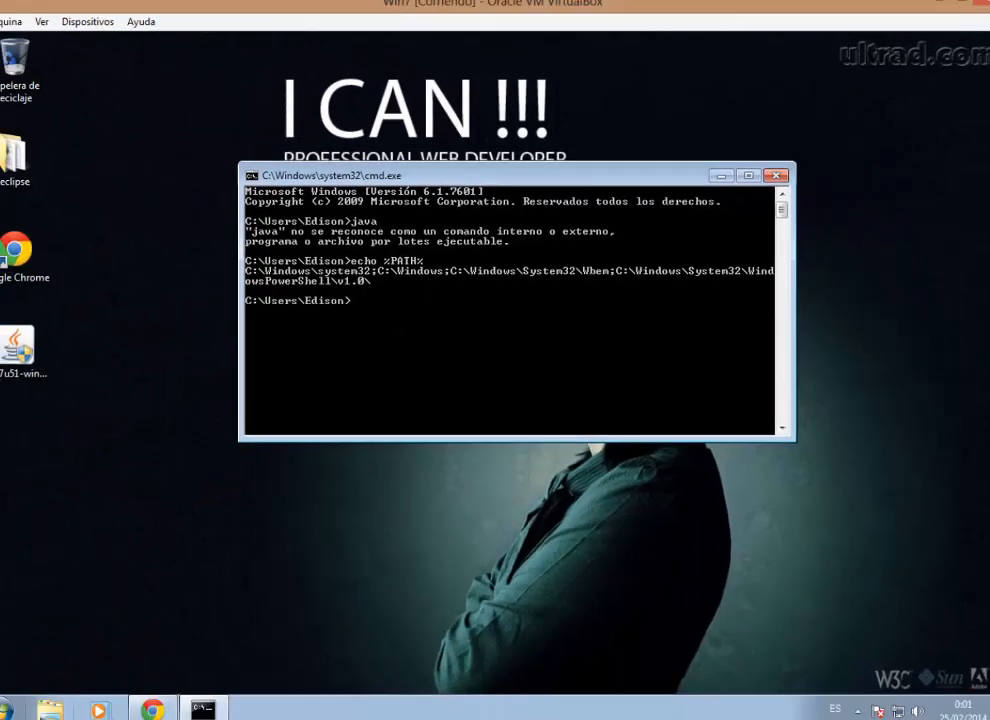
Browse the C:\Windows folder in the file explorer for its application files, including notepad, and close the window.
left_click(50, 710)
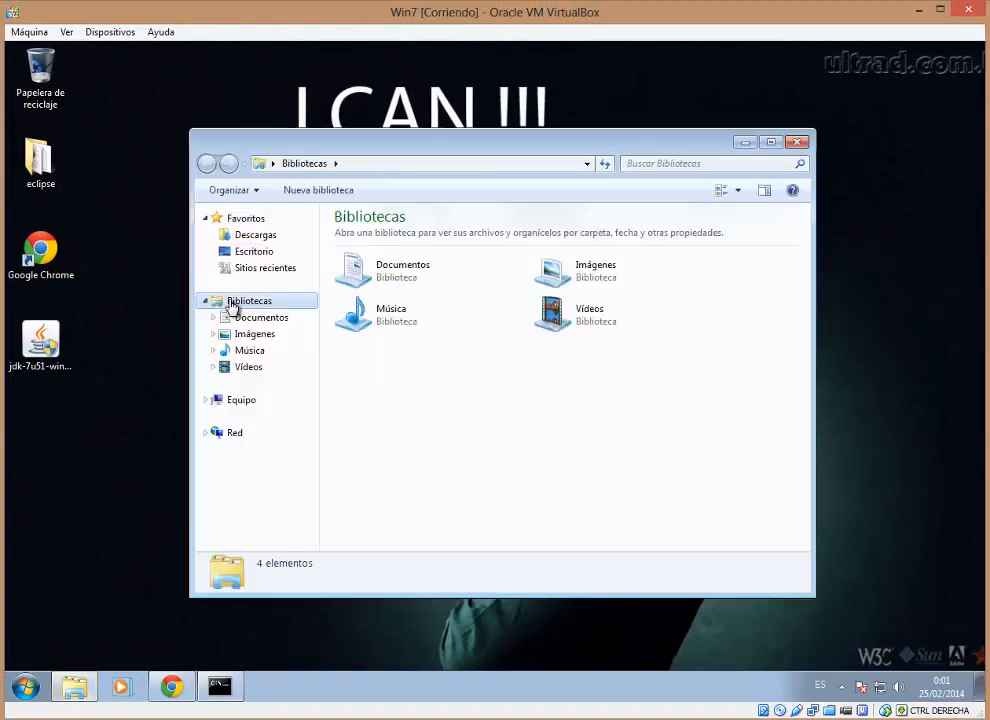
left_click(241, 401)
left_click(410, 250)
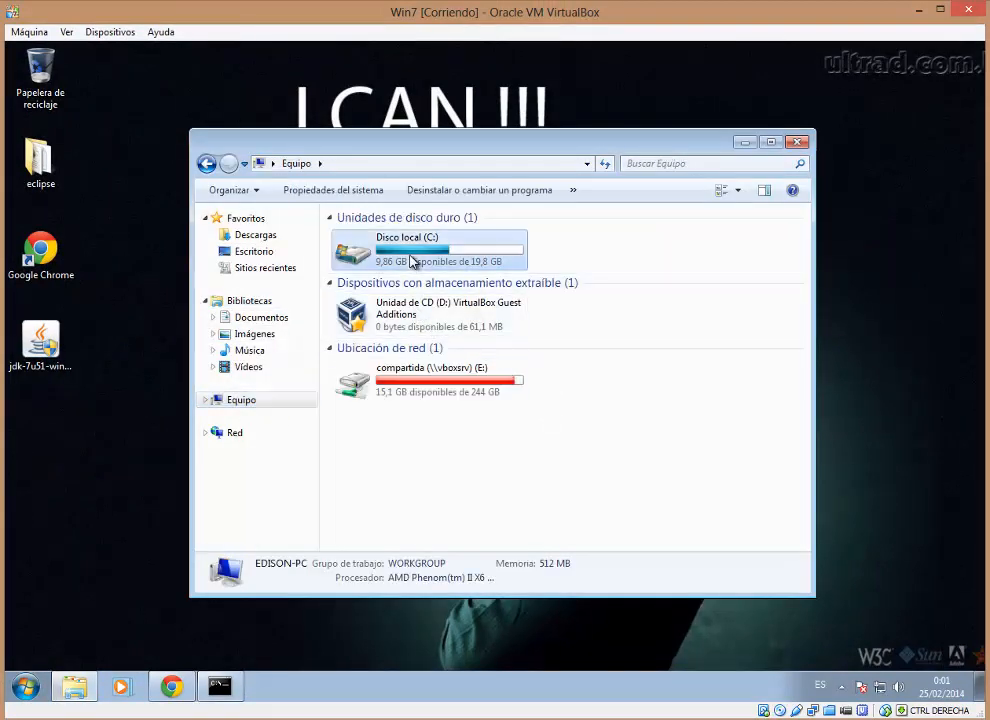
double_click(376, 320)
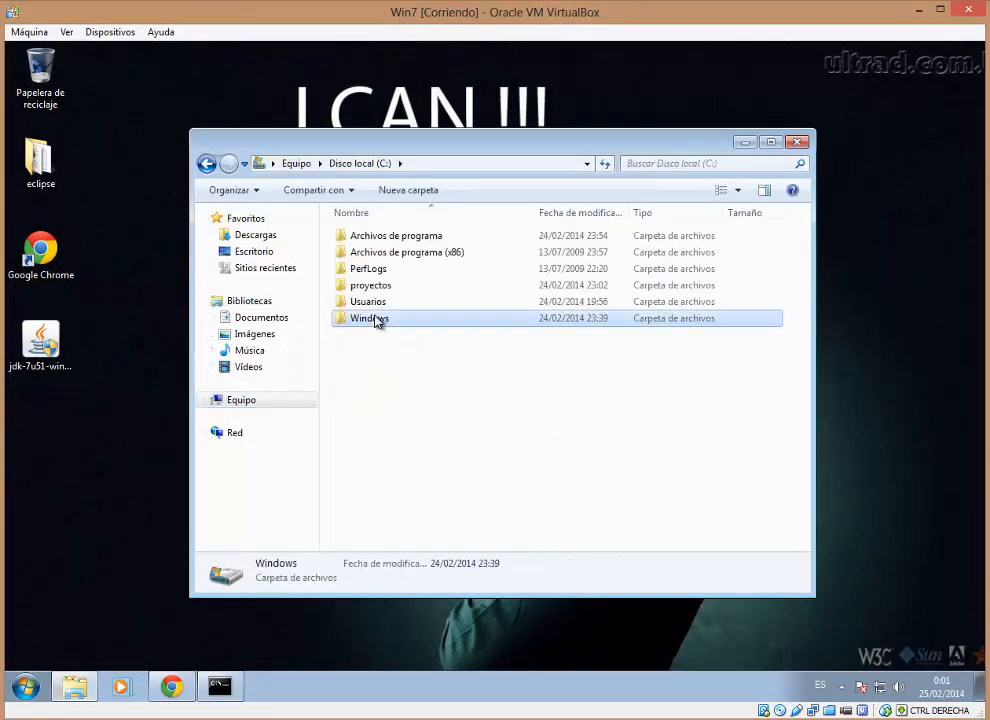
left_click(400, 417)
scroll(401, 432, "down", 20)
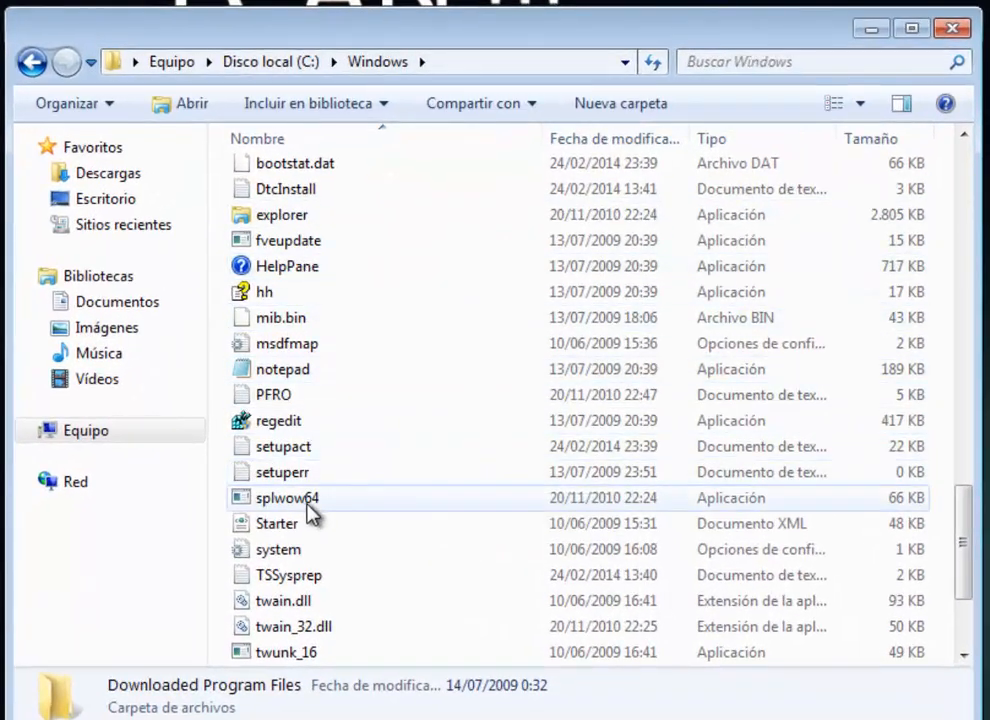
scroll(351, 480, "down", 3)
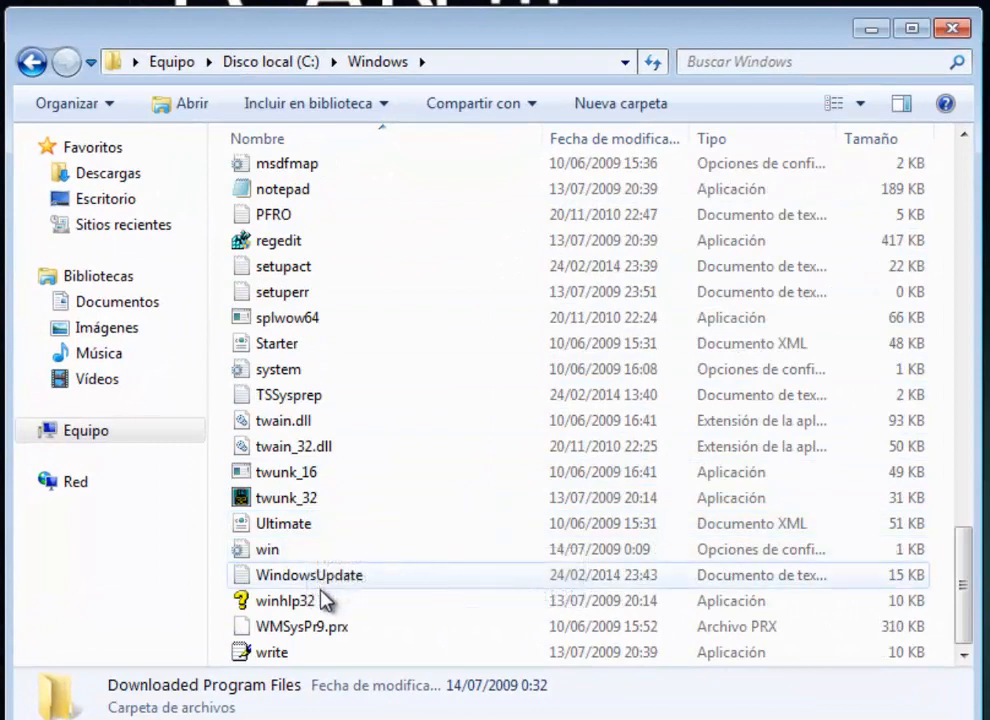
scroll(300, 432, "up", 4)
left_click(300, 348)
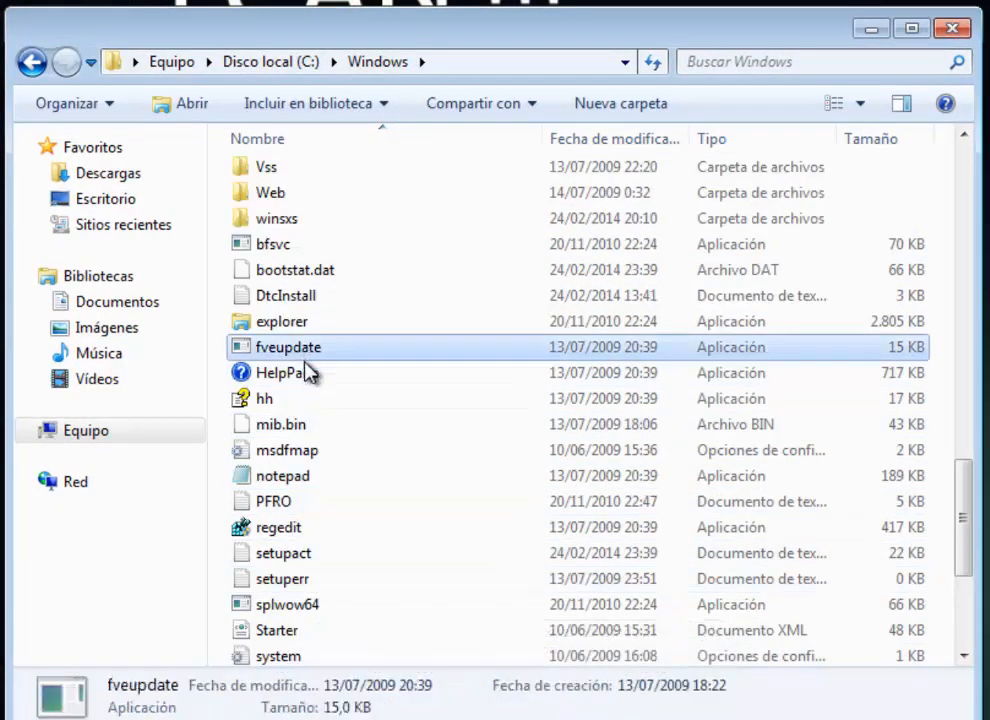
left_click(330, 480)
left_click(950, 29)
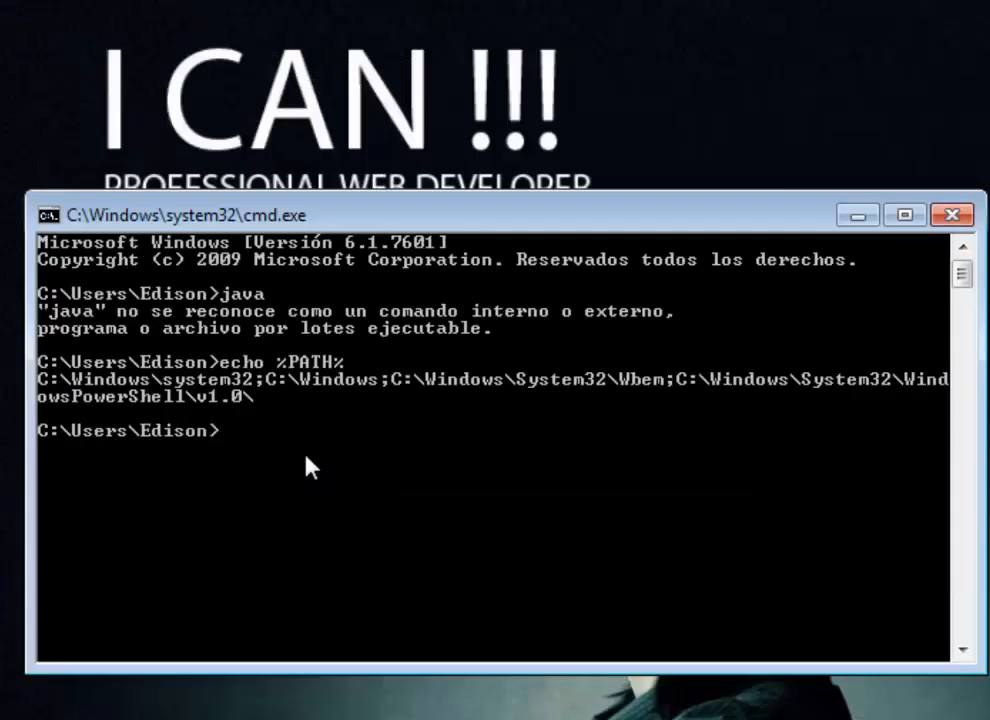
Launch Notepad from the Command Prompt with notepad and close it, and run the command SET ...... at the prompt.
type("notepad")
key("Return")
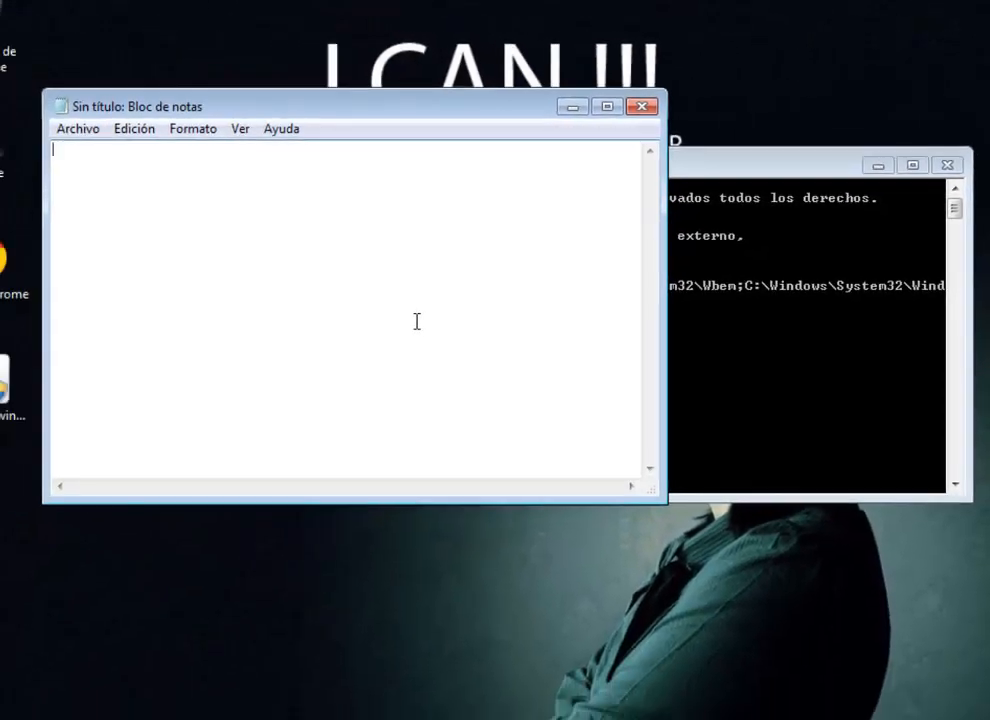
left_click(641, 106)
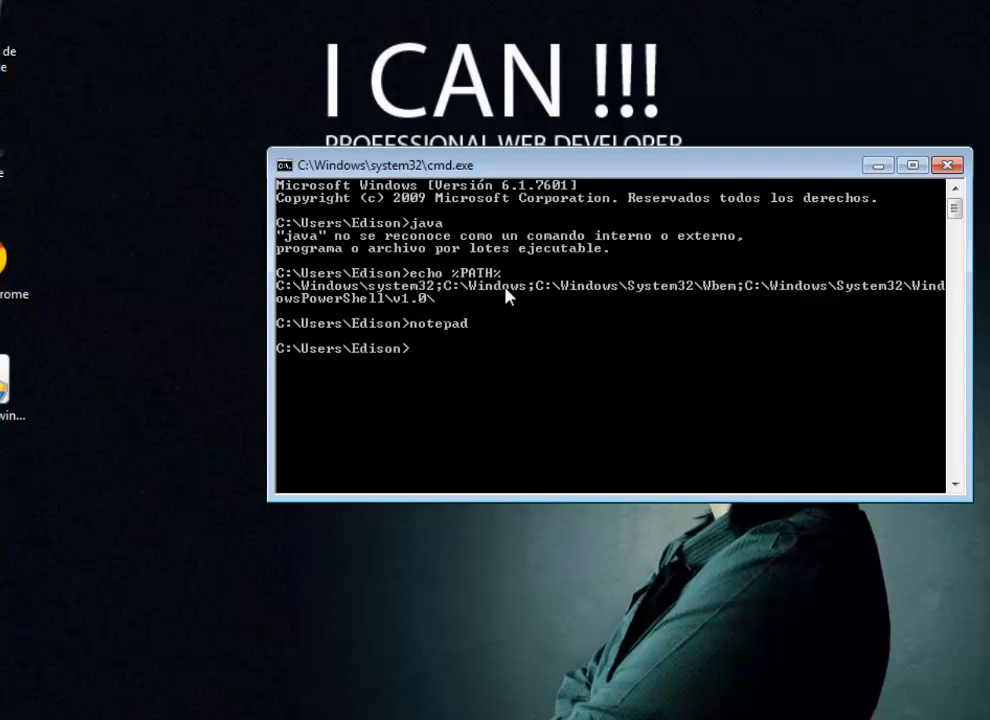
type("SET ......")
key("Return")
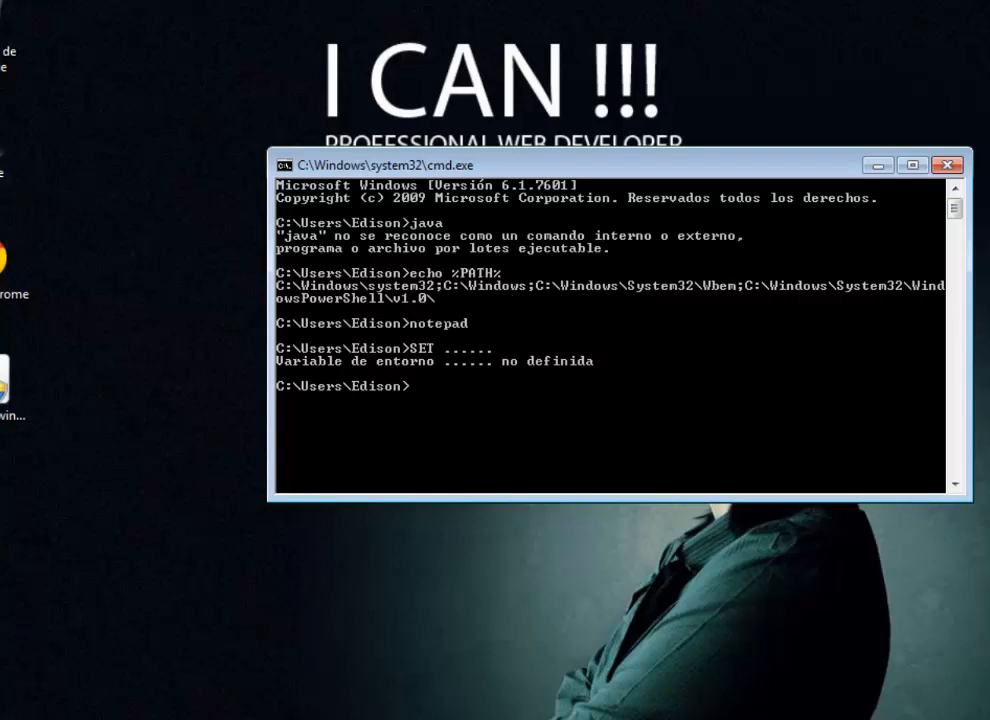
left_click(26, 686)
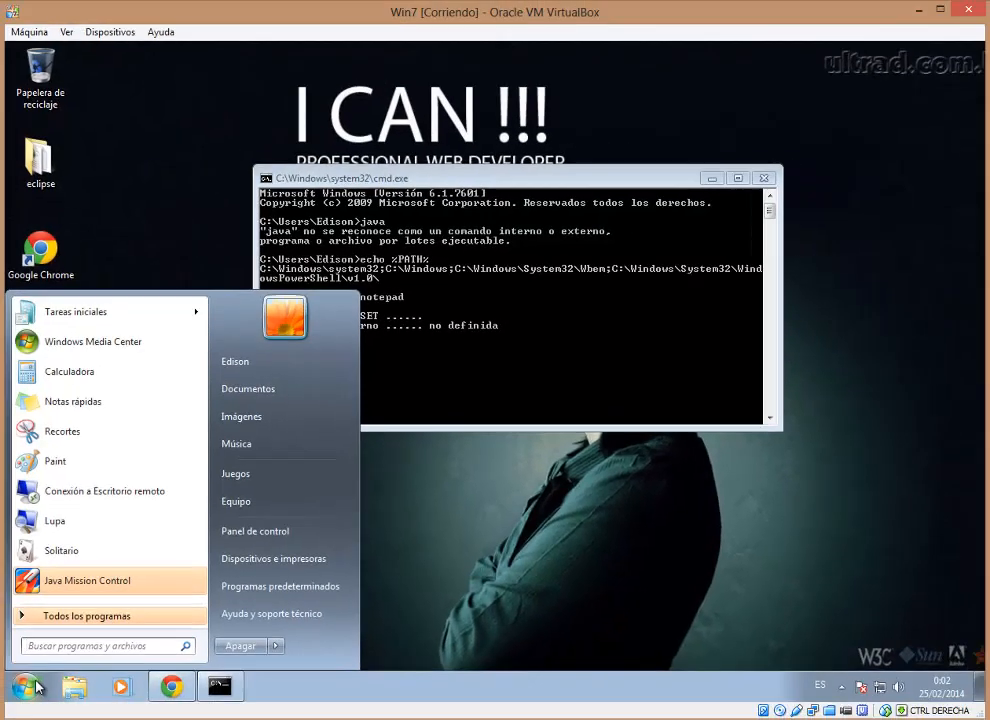
type("VAR")
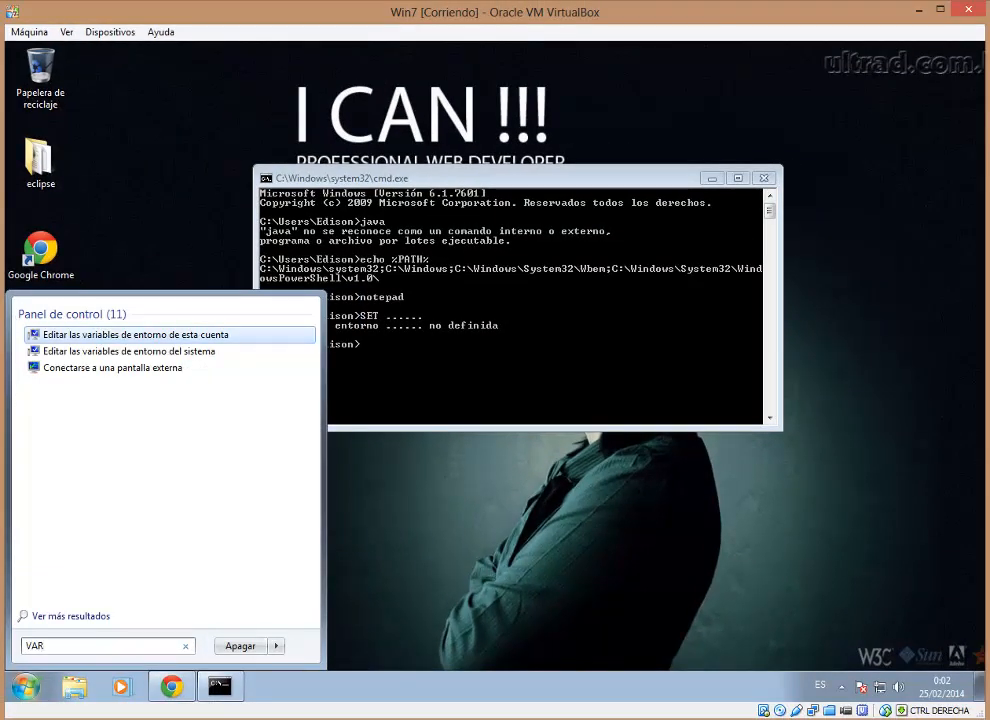
type("IABLE")
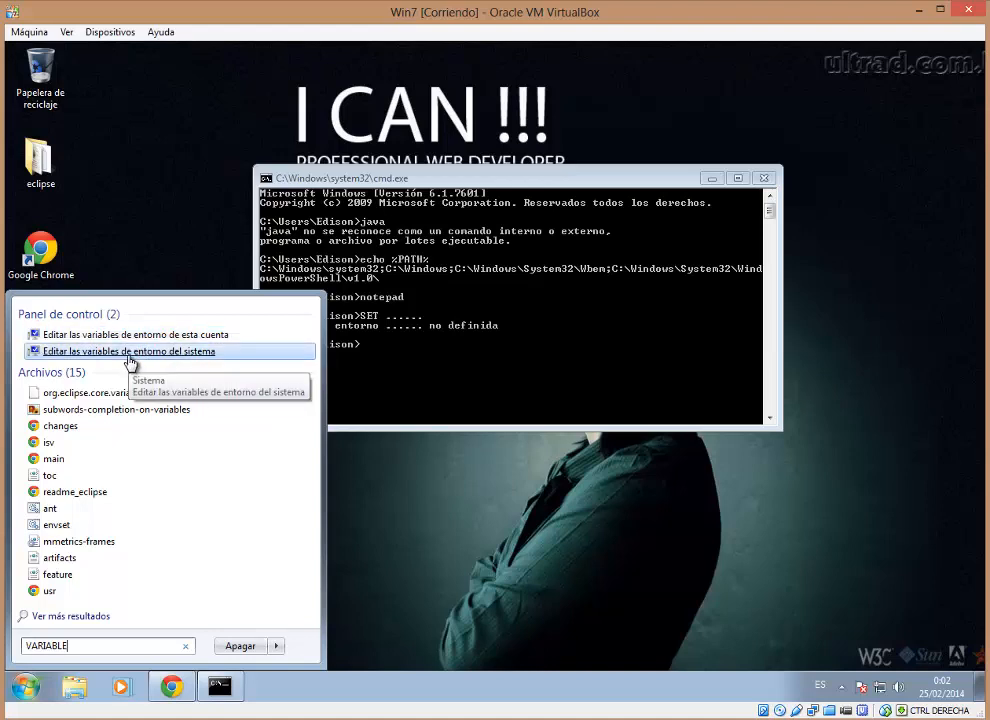
key("Up")
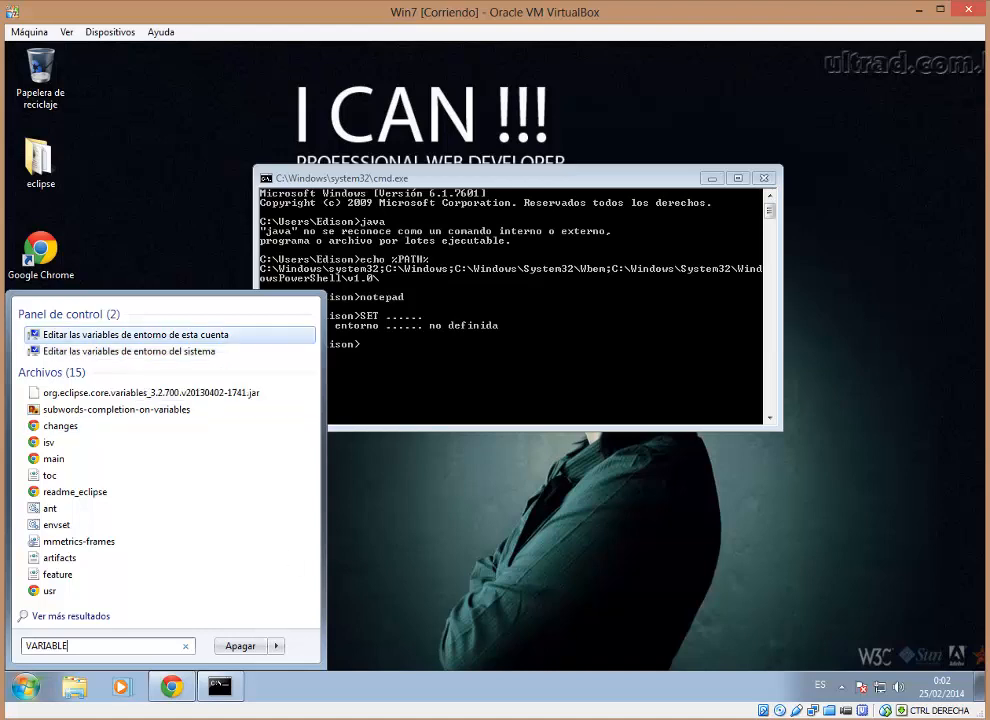
key("Escape")
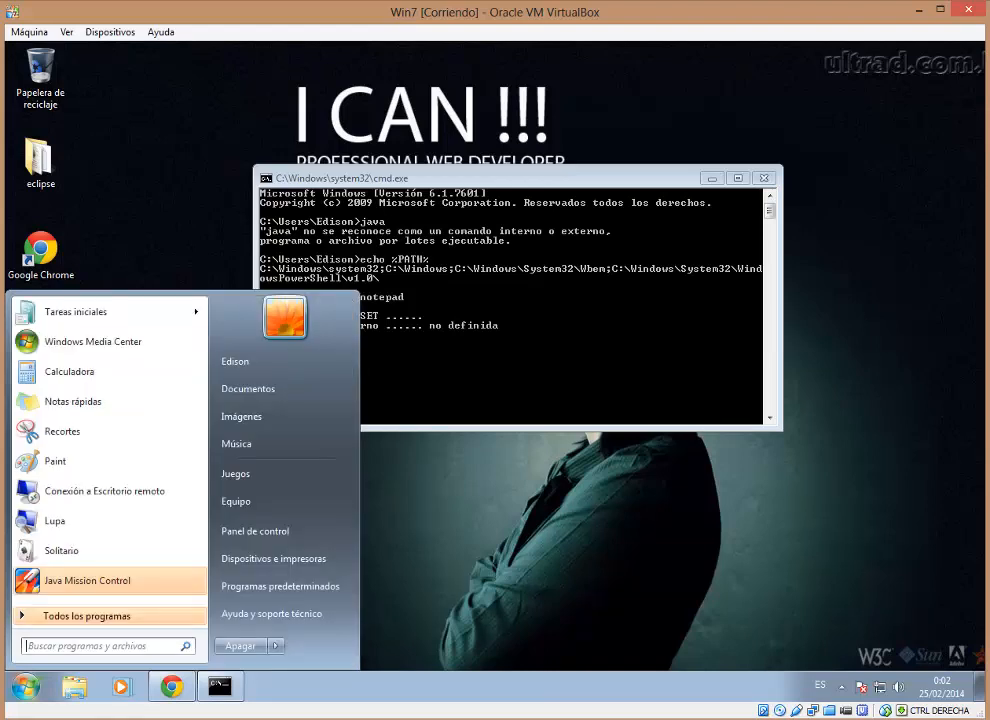
left_click(848, 576)
Open the advanced system settings from the computer's properties, and view the computer name page before returning to the advanced options.
left_click(31, 683)
right_click(252, 502)
left_click(287, 698)
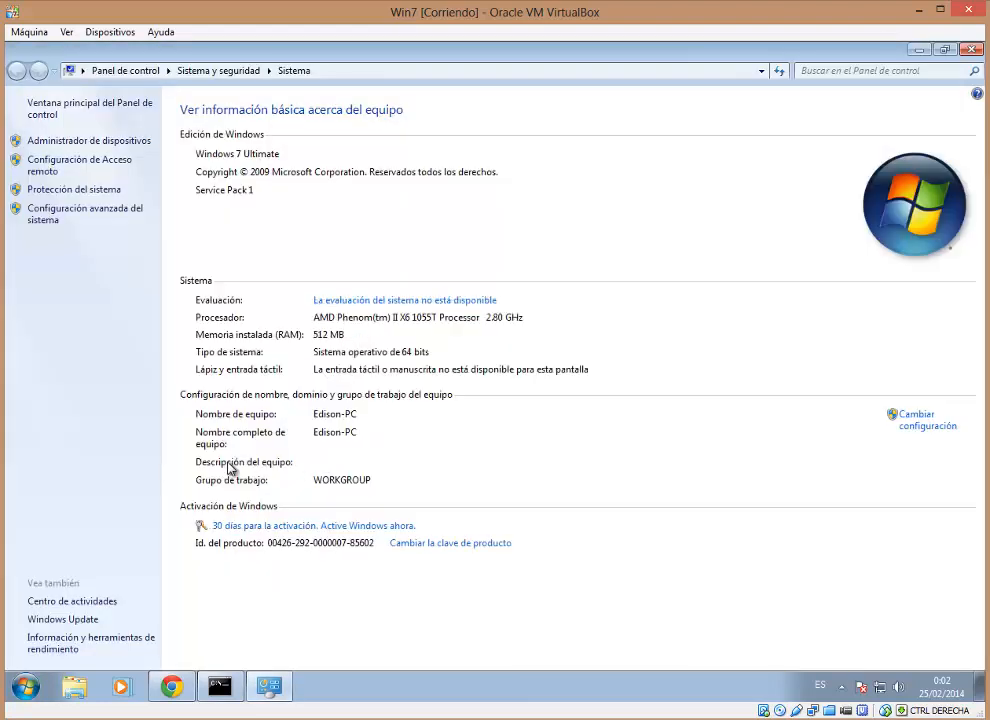
left_click(88, 219)
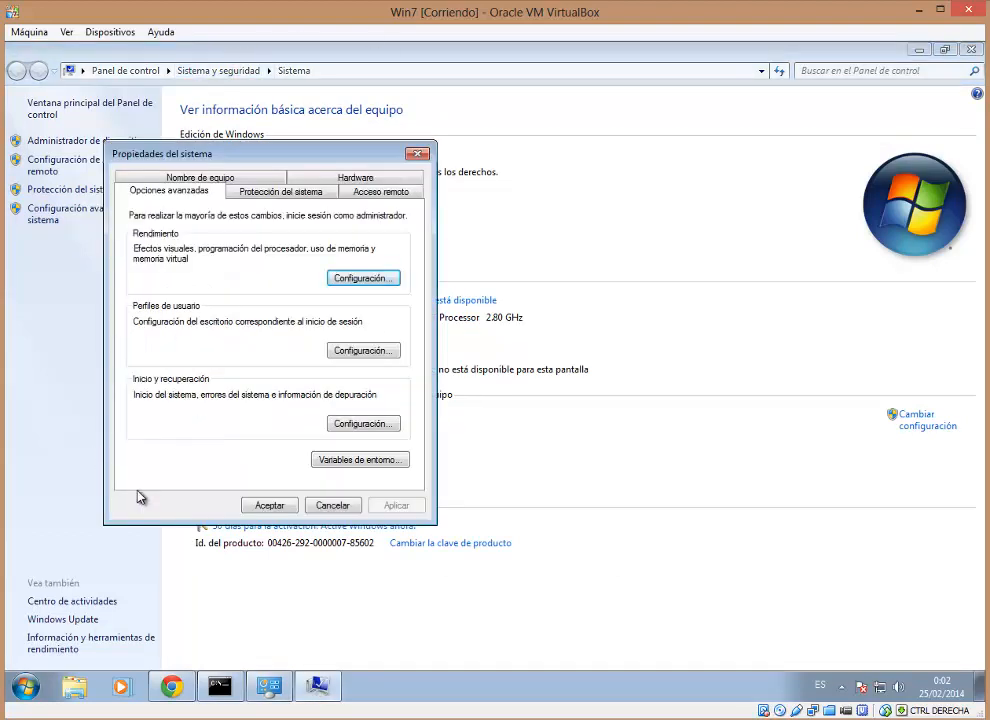
left_click_drag(224, 158, 446, 151)
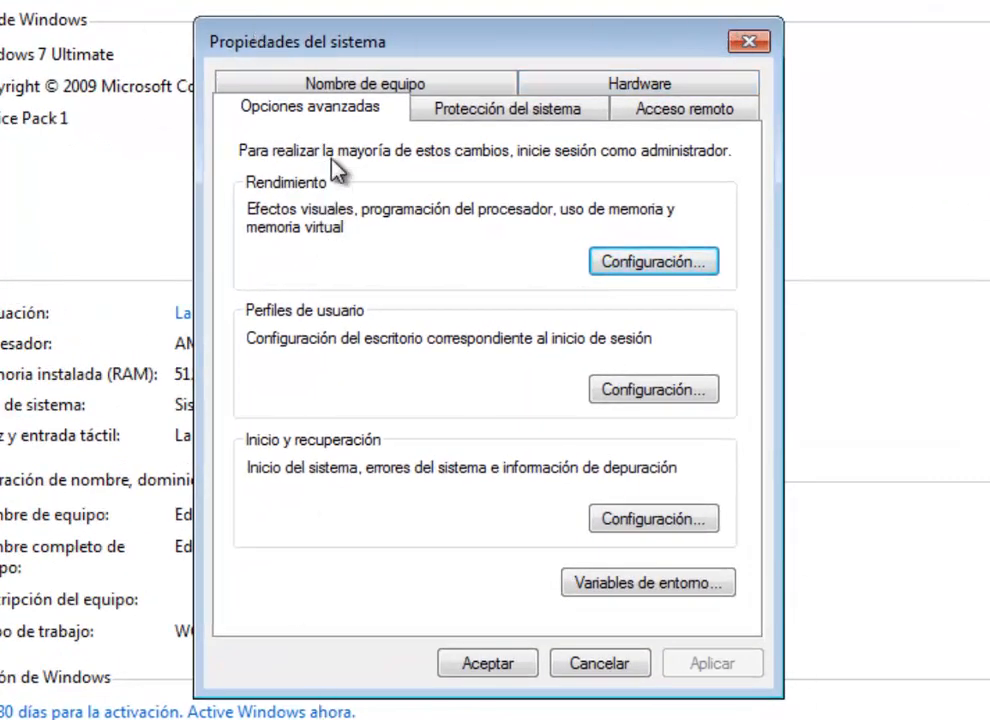
left_click(331, 88)
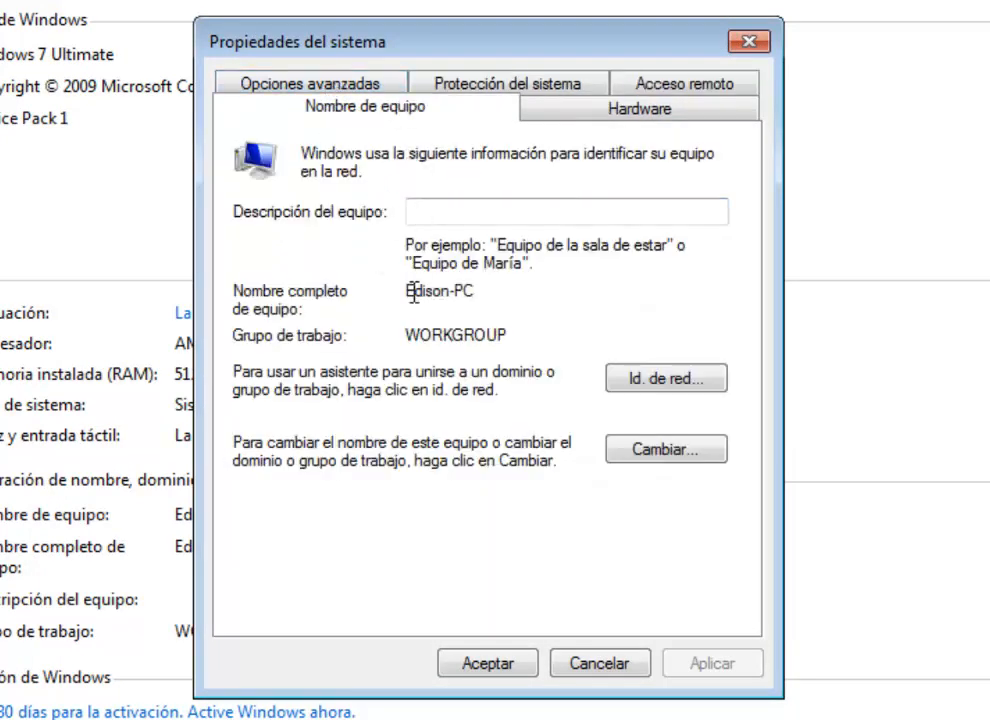
left_click(362, 88)
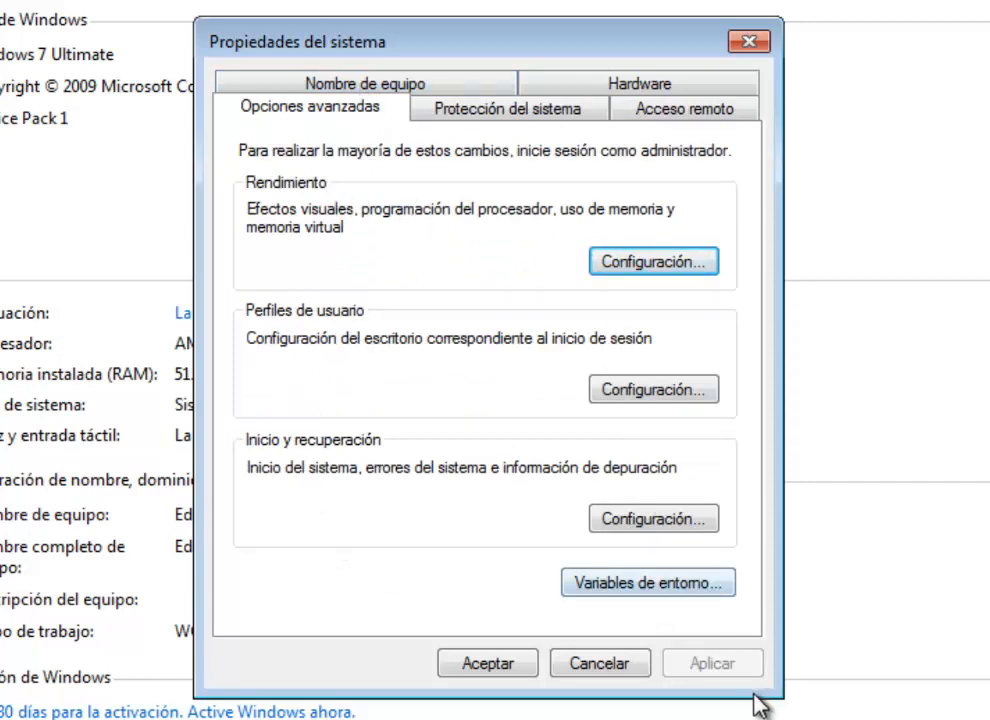
Open the environment variables and bring up the system variable Path for editing, placing the text cursor in its value.
left_click(645, 585)
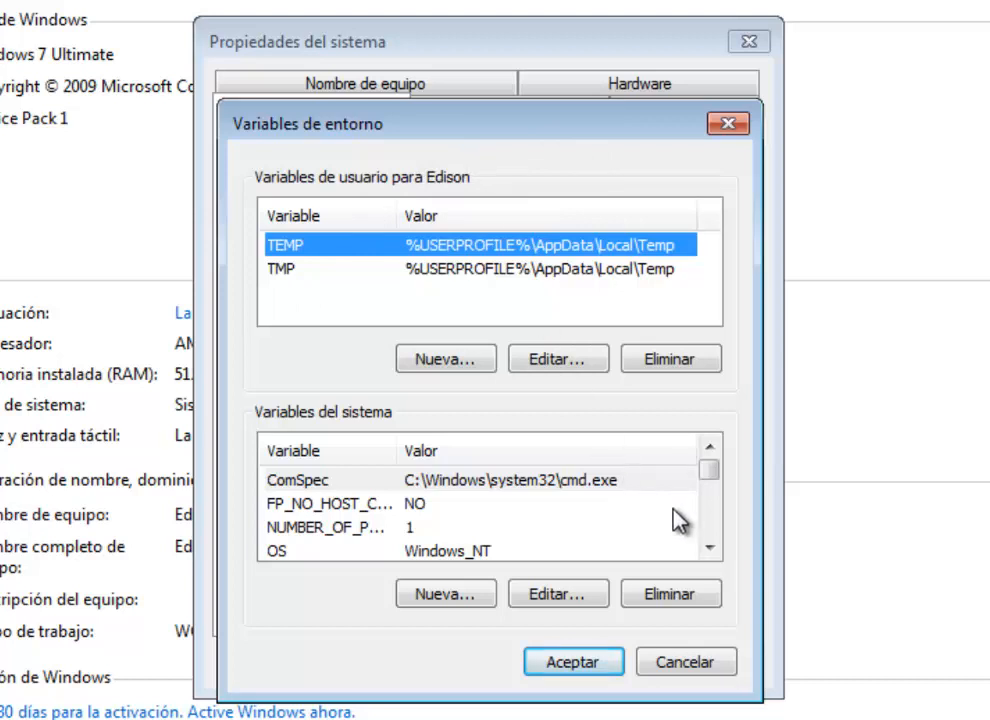
mouse_move(709, 471)
left_mouse_down()
mouse_move(723, 536)
mouse_move(723, 471)
mouse_move(710, 473)
left_mouse_up()
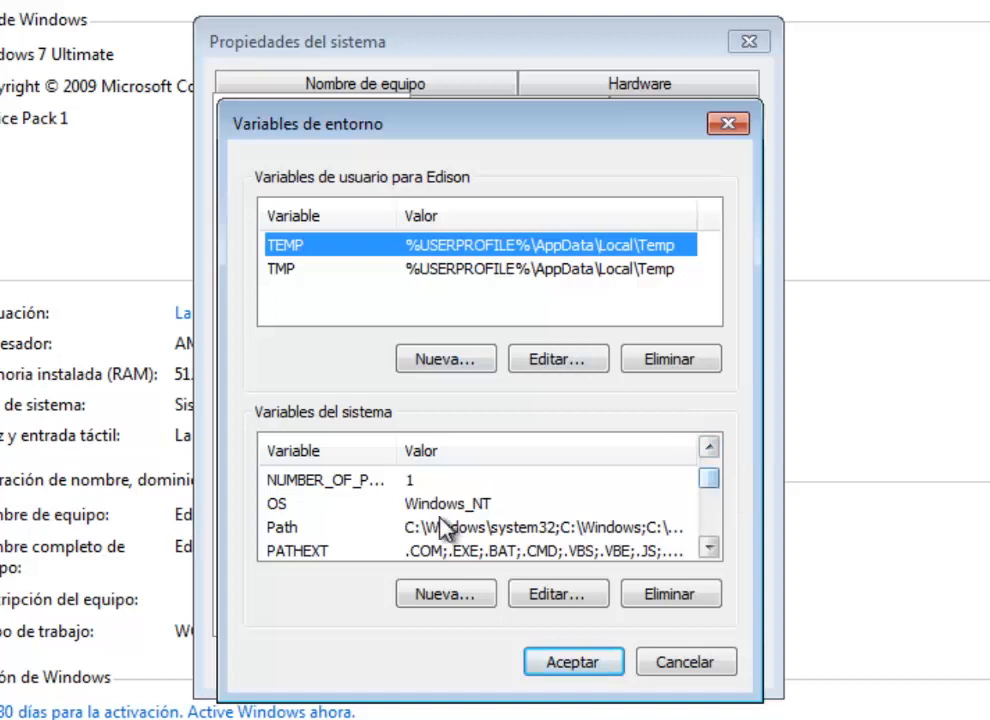
left_click(282, 527)
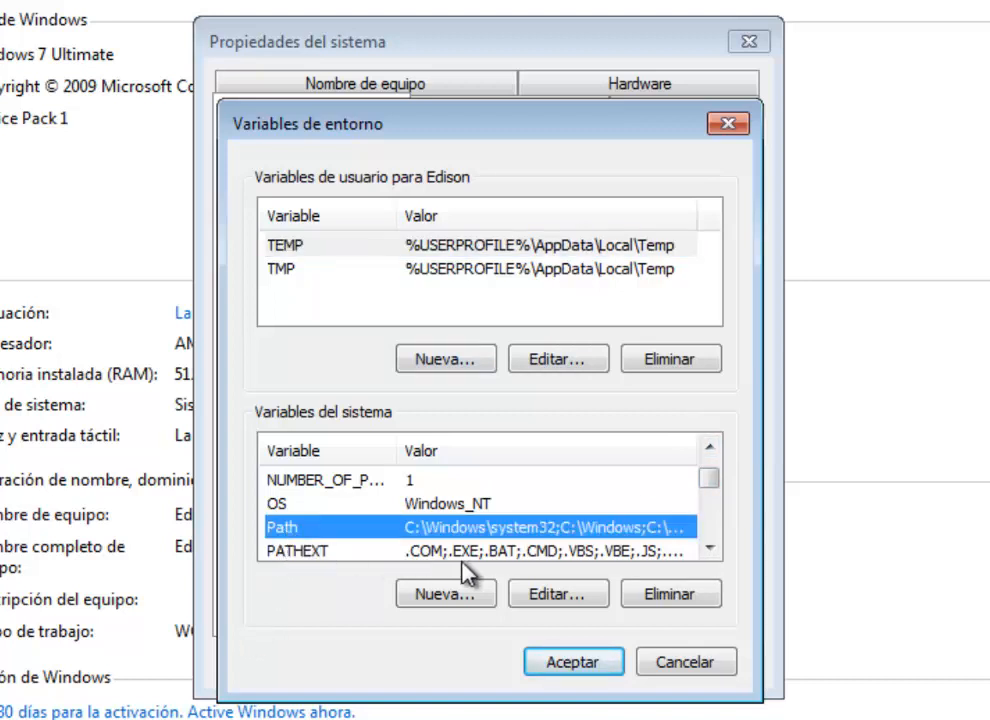
left_click(553, 594)
double_click(457, 257)
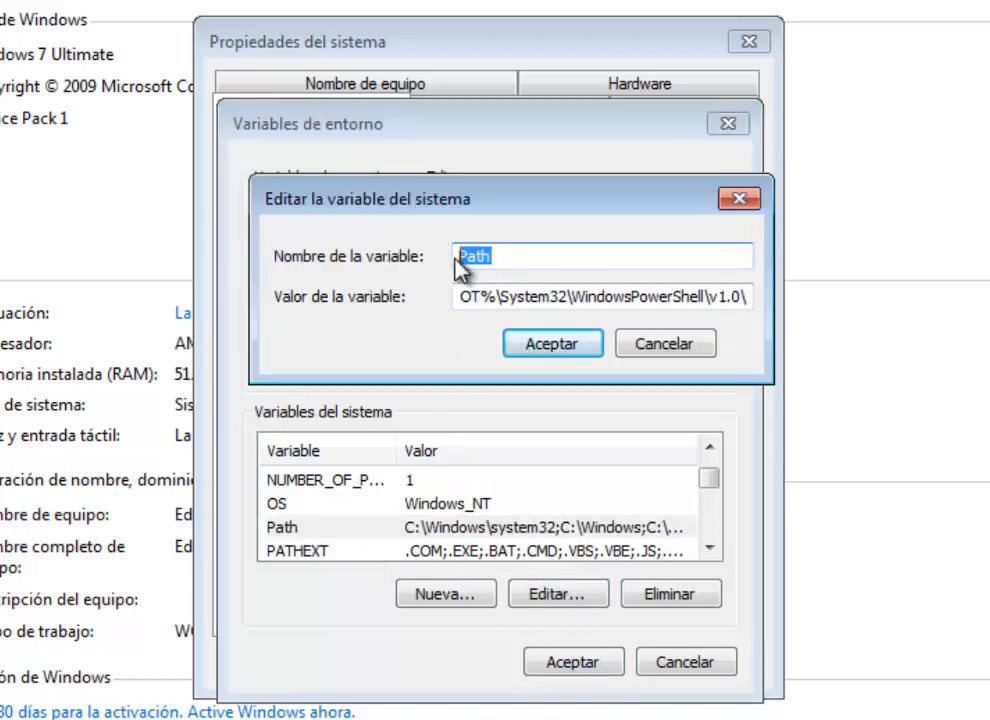
left_click_drag(460, 299, 412, 328)
left_click_drag(513, 288, 762, 296)
left_click(726, 300)
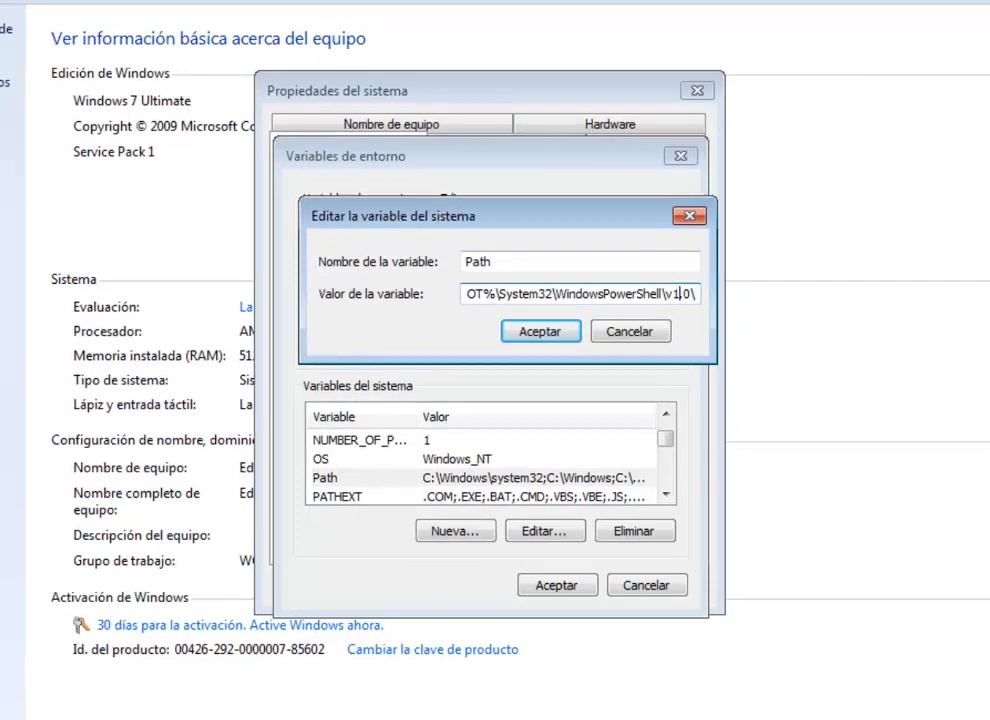
Open a maximized file explorer window and go to the local disk C:.
left_click(71, 690)
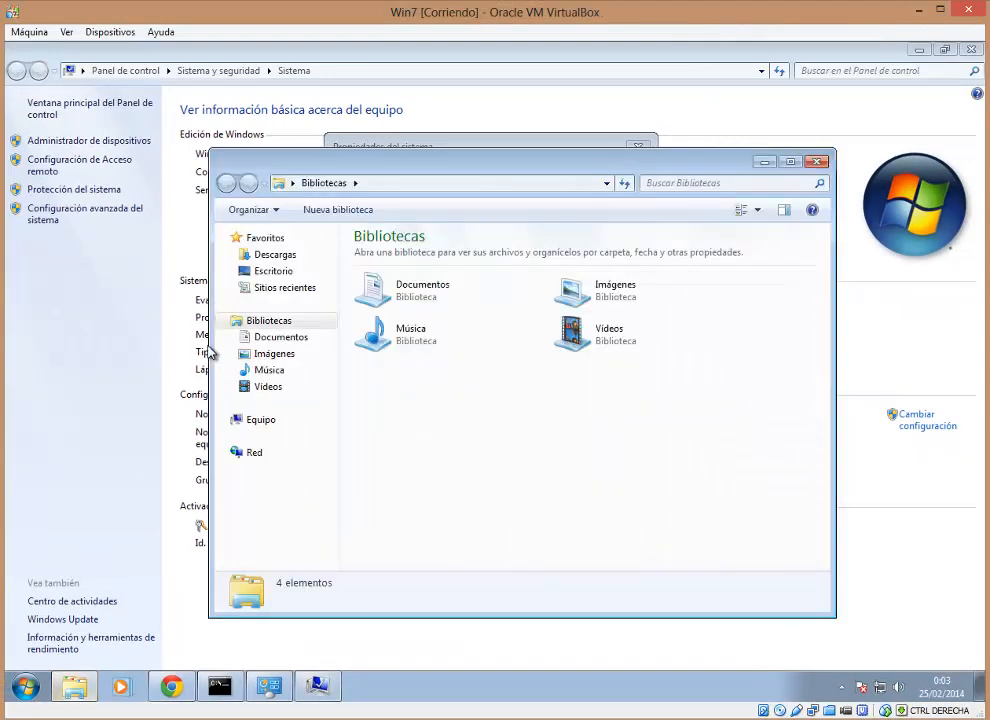
mouse_move(795, 168)
left_mouse_down()
mouse_move(615, 63)
mouse_move(614, 44)
left_mouse_up()
left_click(62, 308)
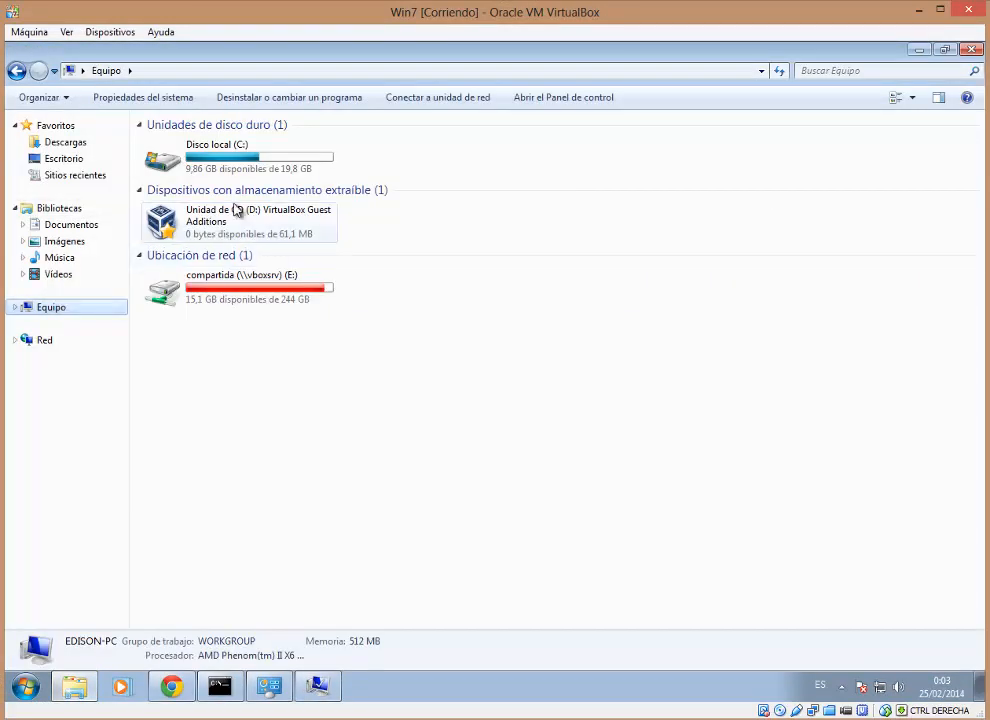
double_click(214, 159)
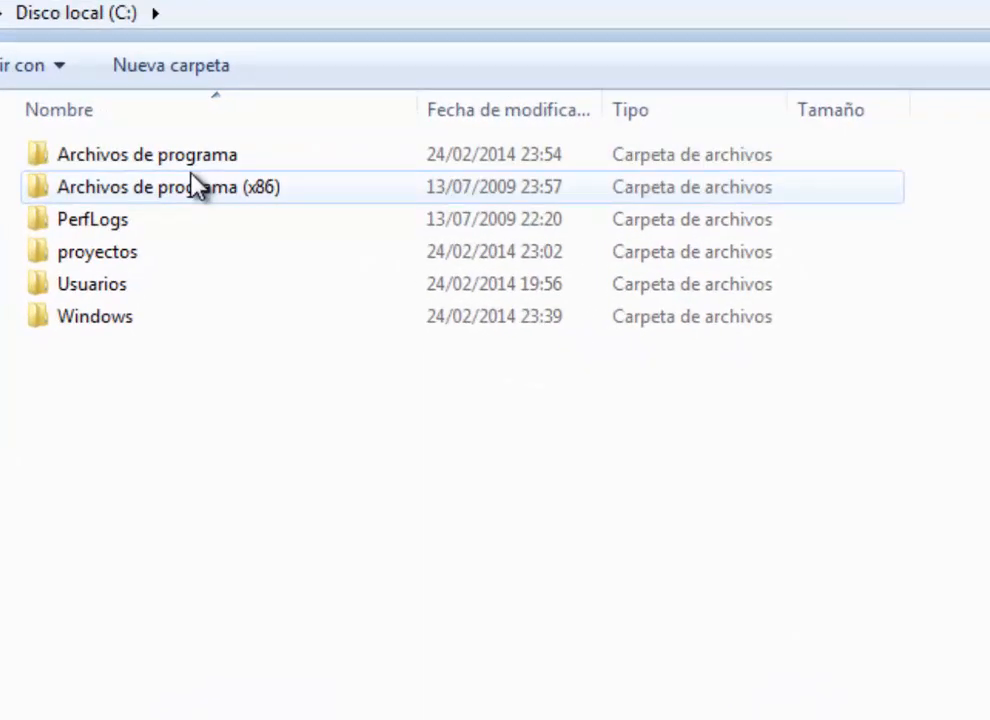
Check the contents of the Archivos de programa (x86) folder and return to the root of C:.
mouse_move(254, 195)
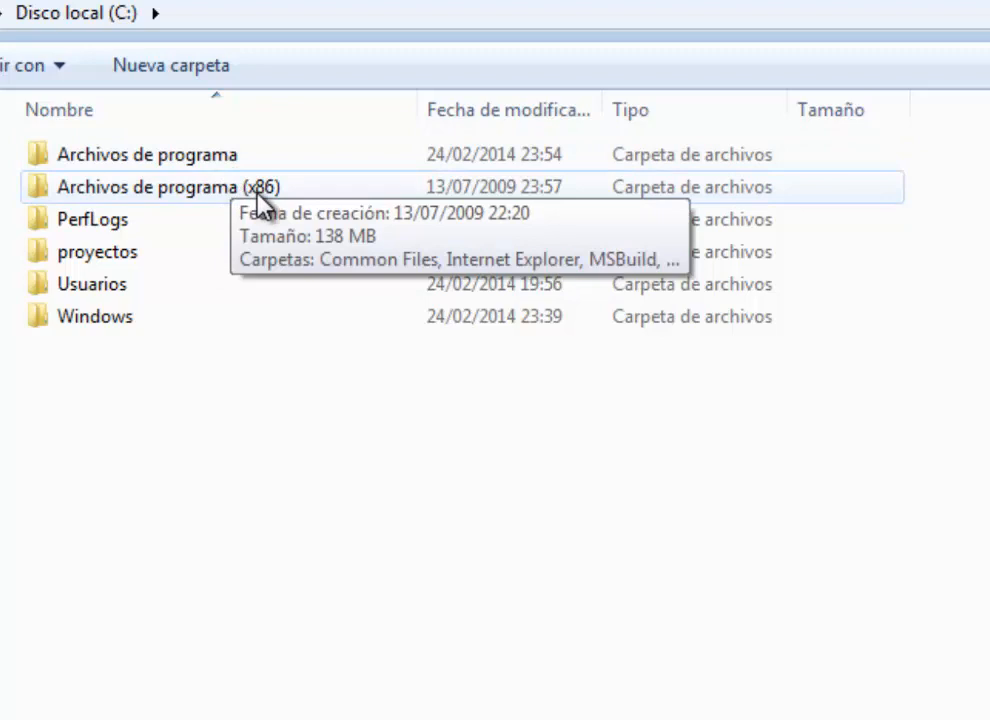
left_click(238, 166)
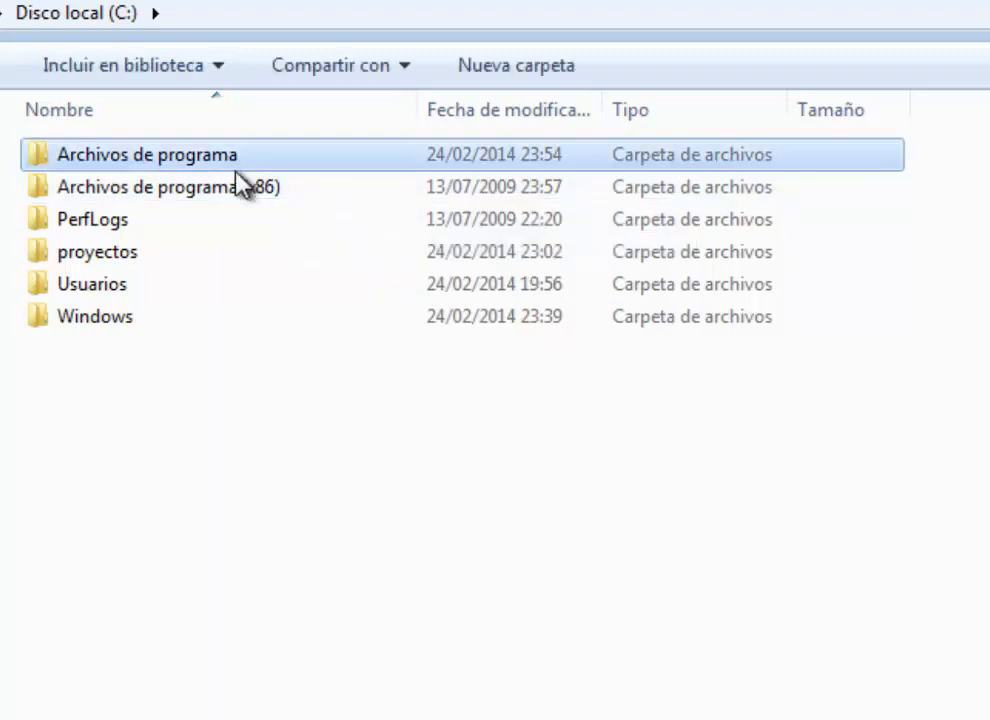
left_click(240, 192)
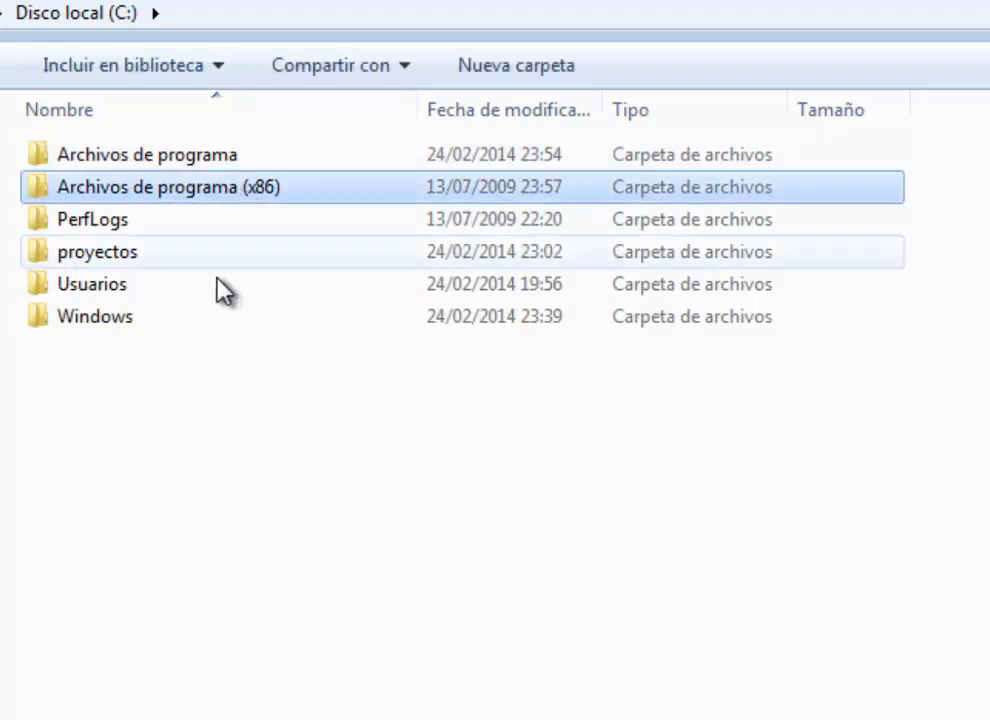
double_click(257, 187)
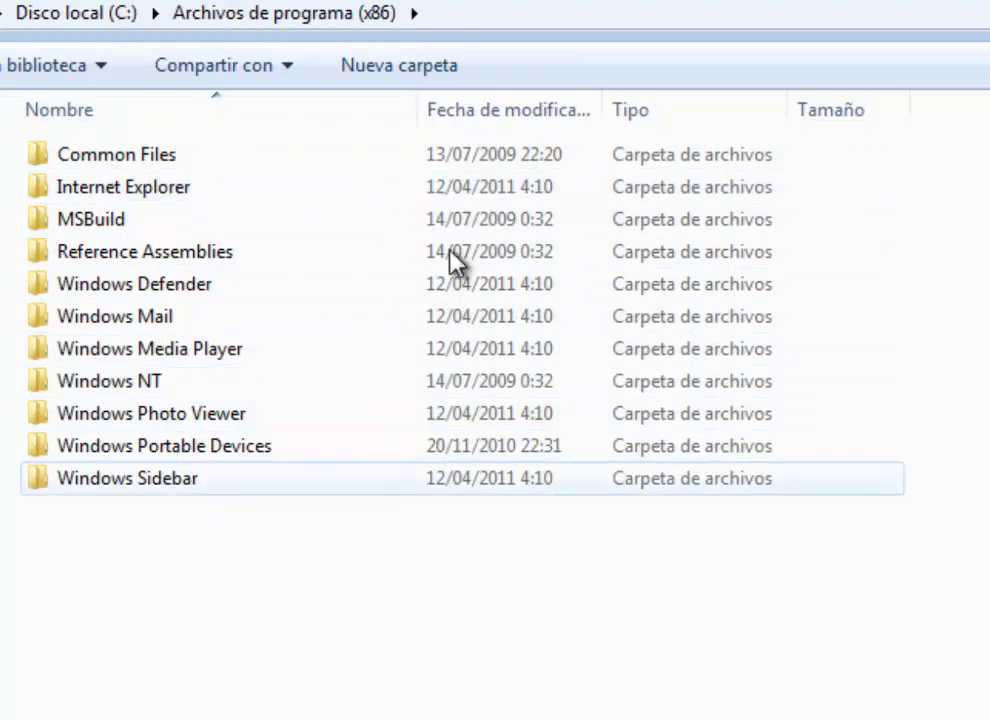
left_click(66, 16)
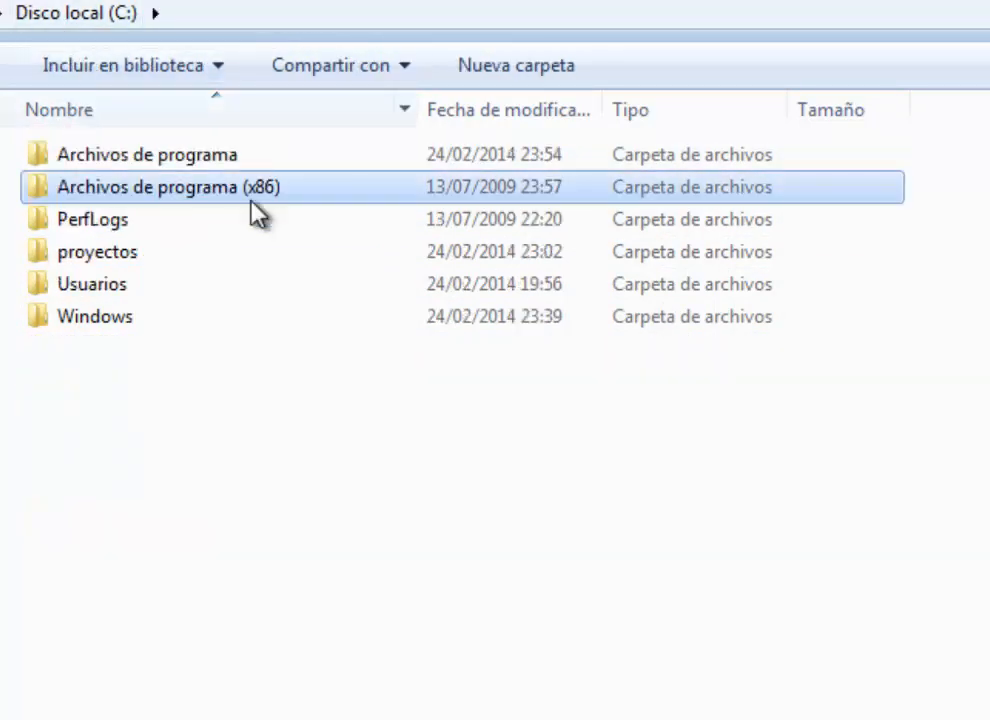
Open the folder Archivos de programa\Java\jdk1.7.0_51\bin and point out the java, javac and javadoc applications.
double_click(226, 155)
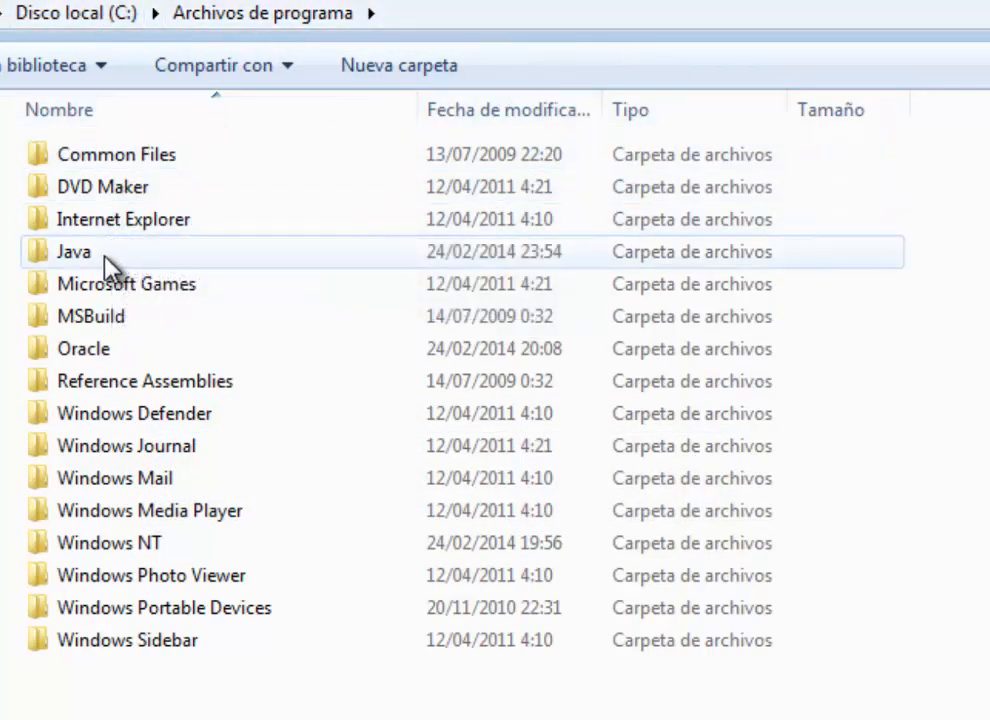
double_click(104, 258)
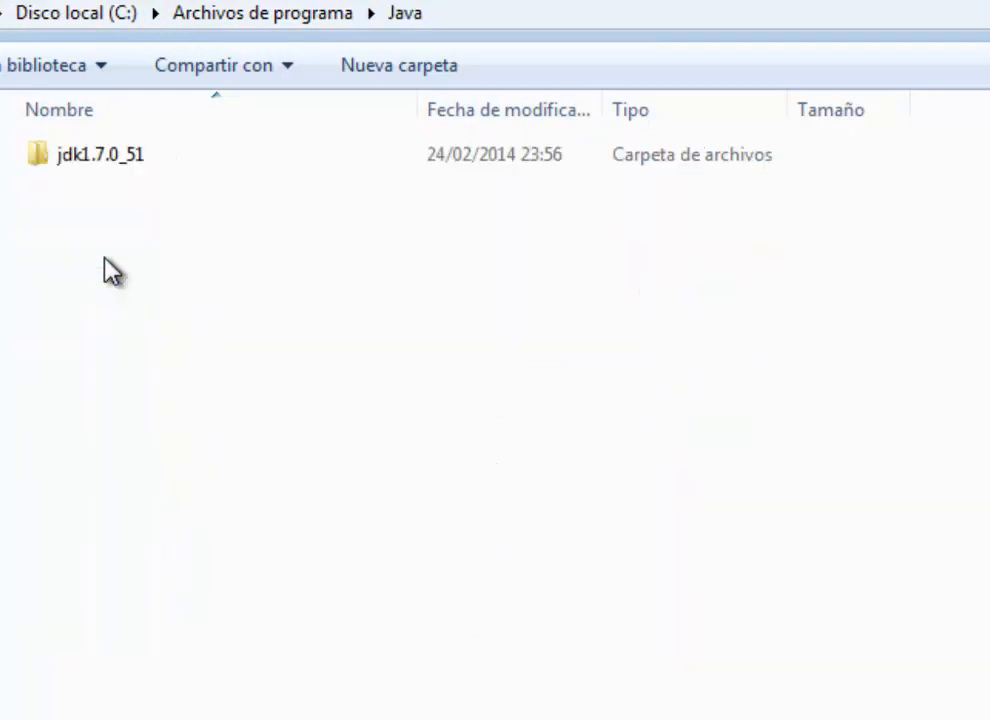
double_click(99, 170)
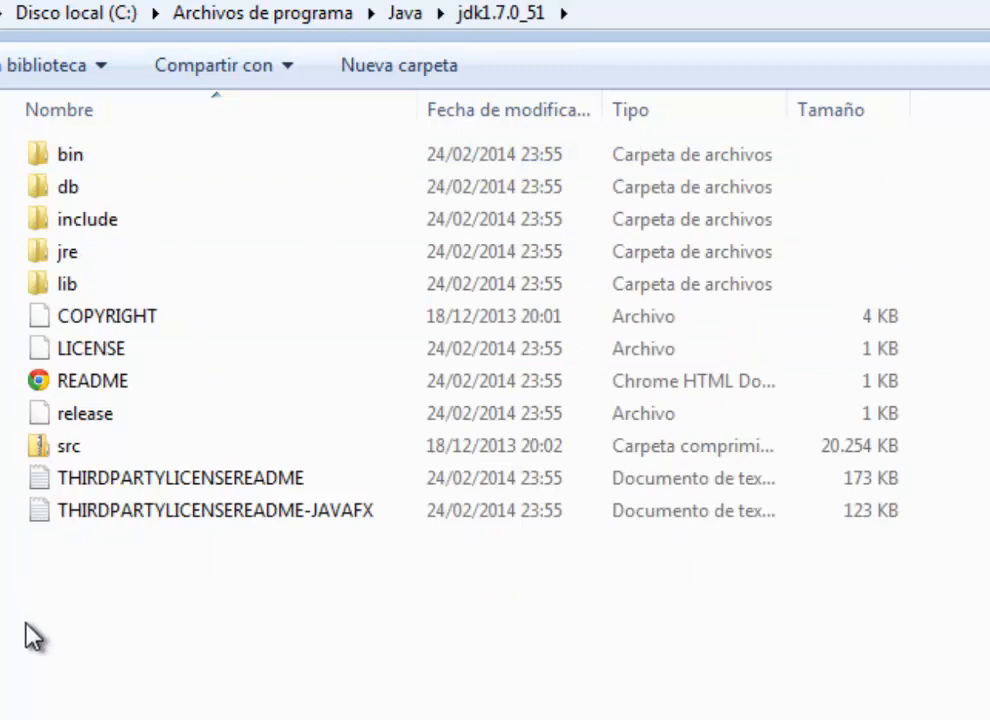
double_click(61, 160)
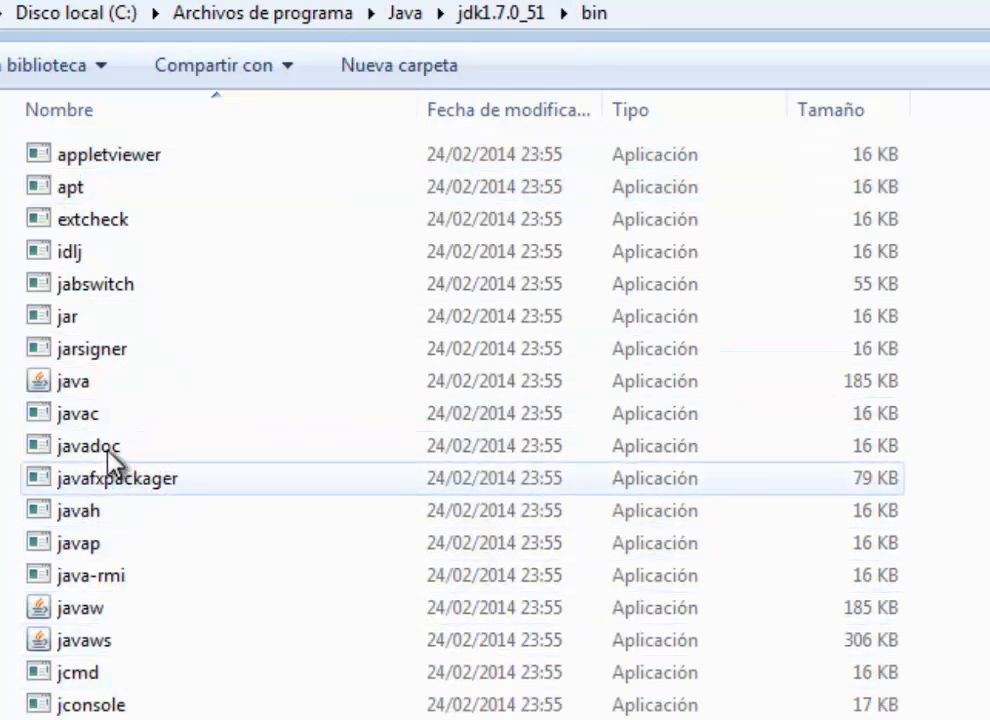
left_click(87, 390)
left_click(94, 414)
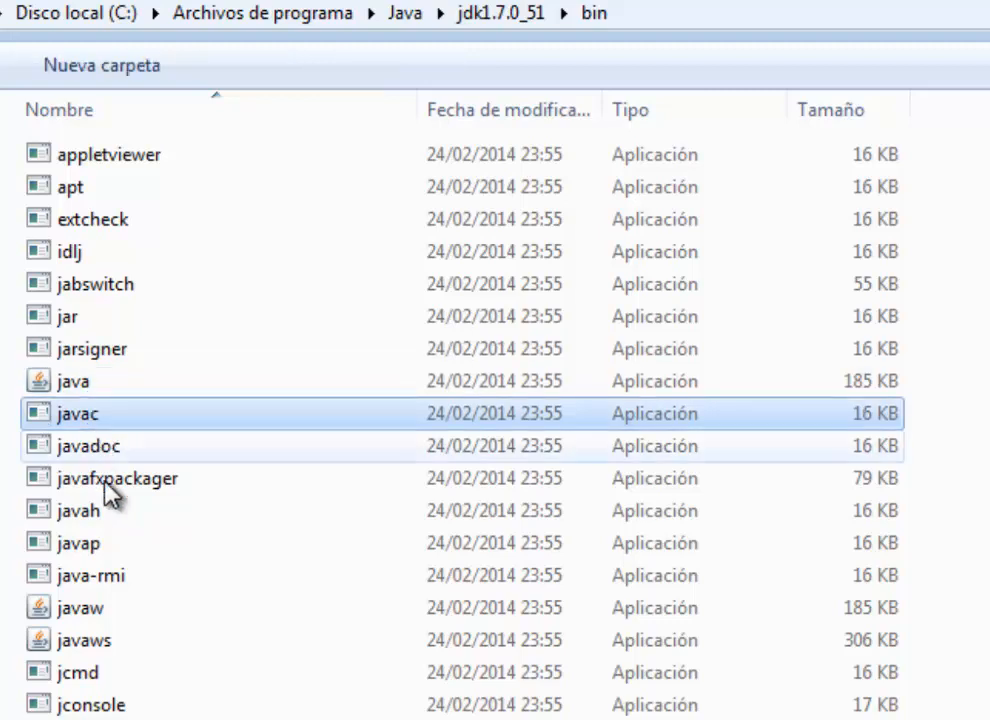
left_click(88, 450)
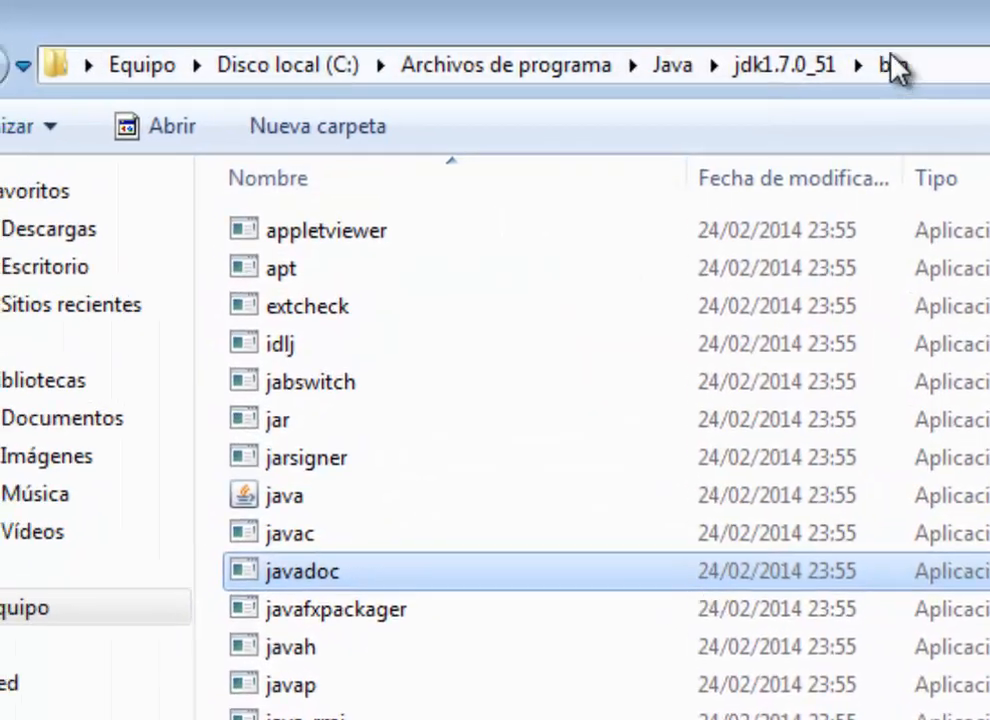
Copy the full path of the JDK bin folder, C:\Program Files\Java\jdk1.7.0_51\bin, to the clipboard.
left_click(980, 67)
key("super+c")
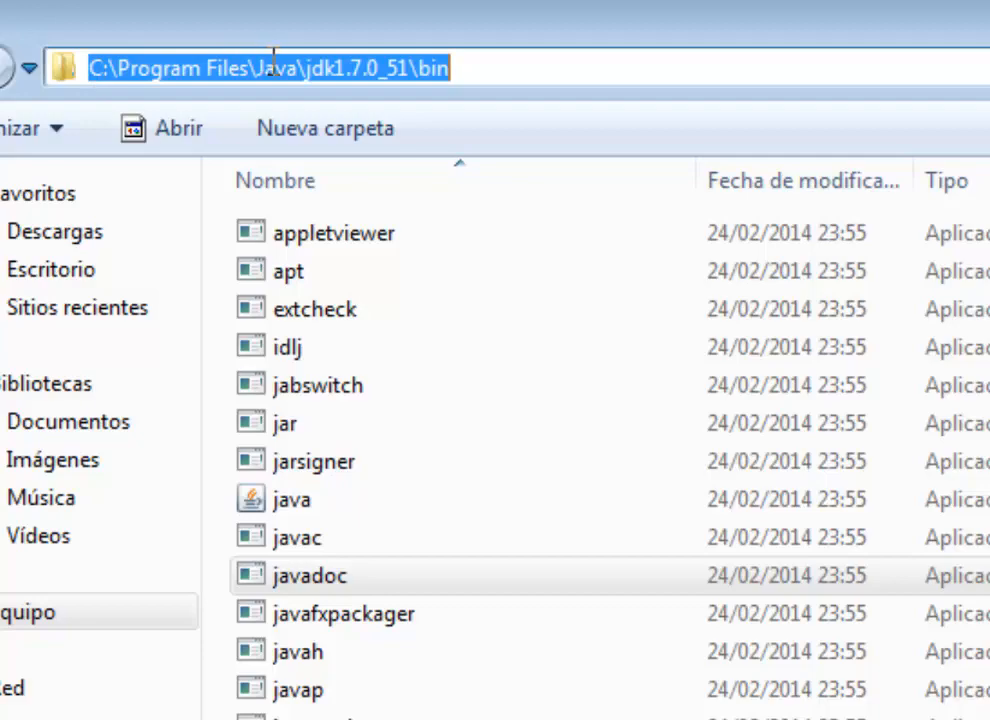
right_click(300, 66)
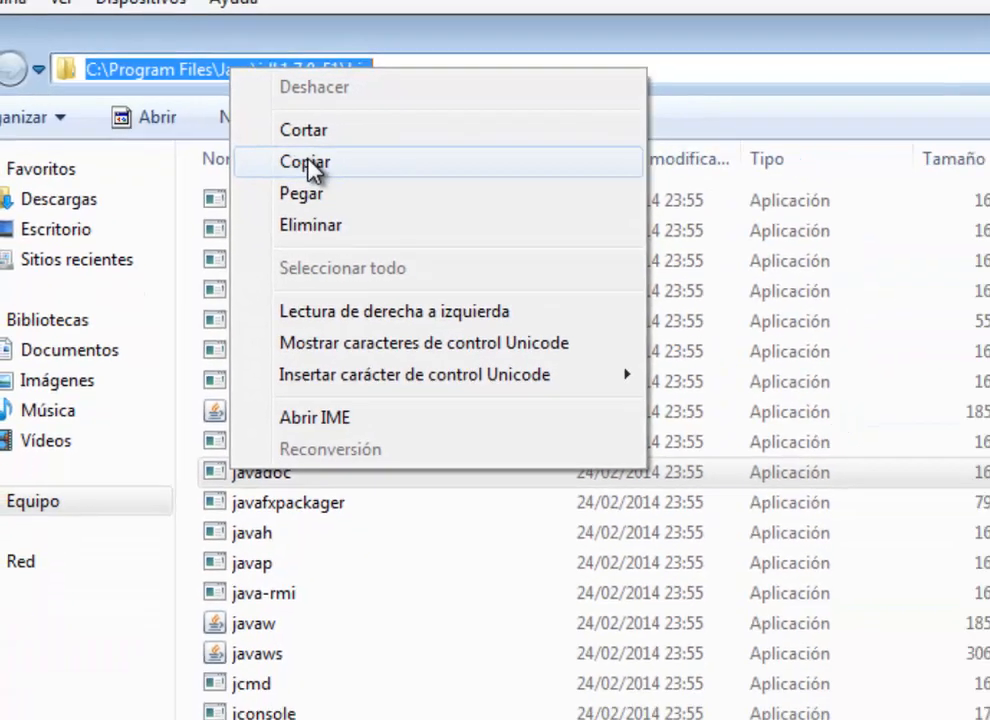
left_click(360, 185)
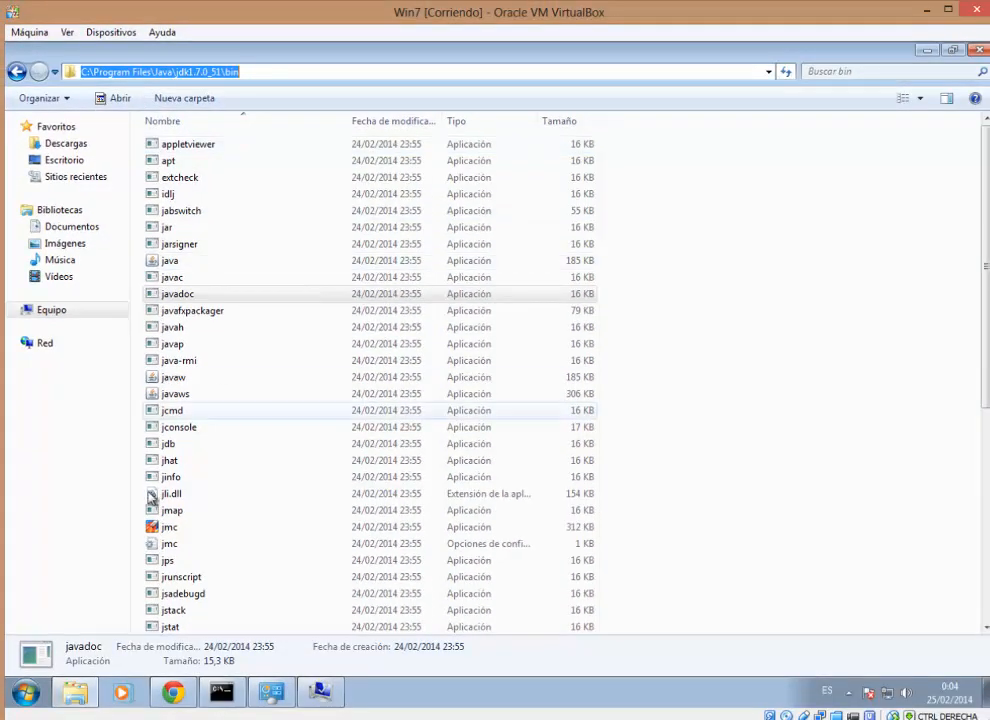
Append ;C:\Program Files\Java\jdk1.7.0_51\bin to the end of the system Path value and accept all the open system dialogs.
left_click(321, 692)
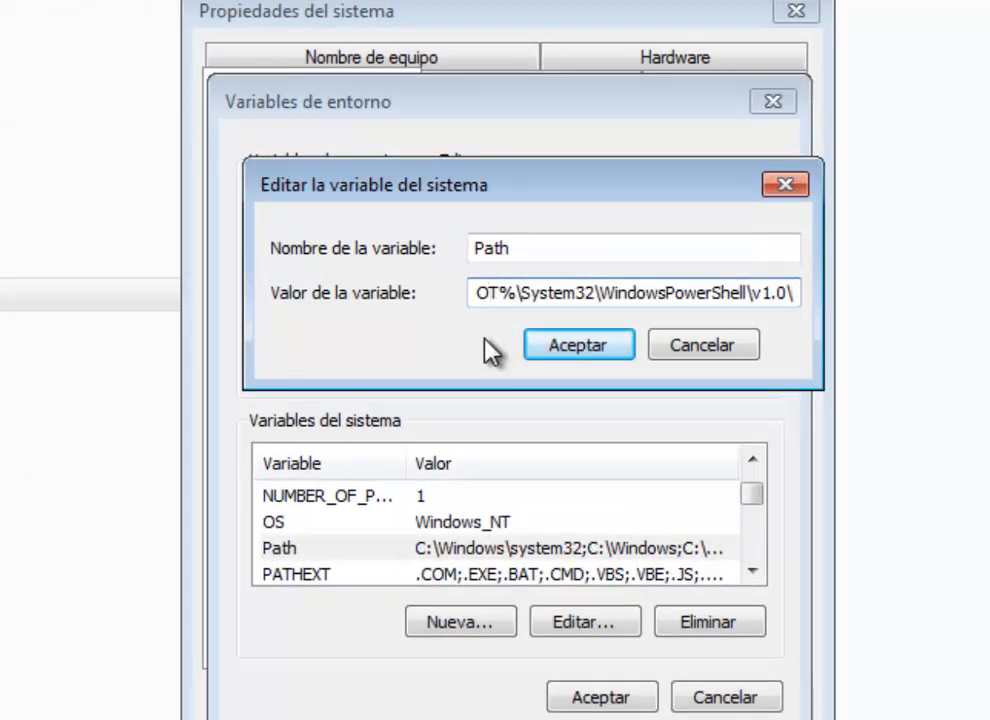
type(";")
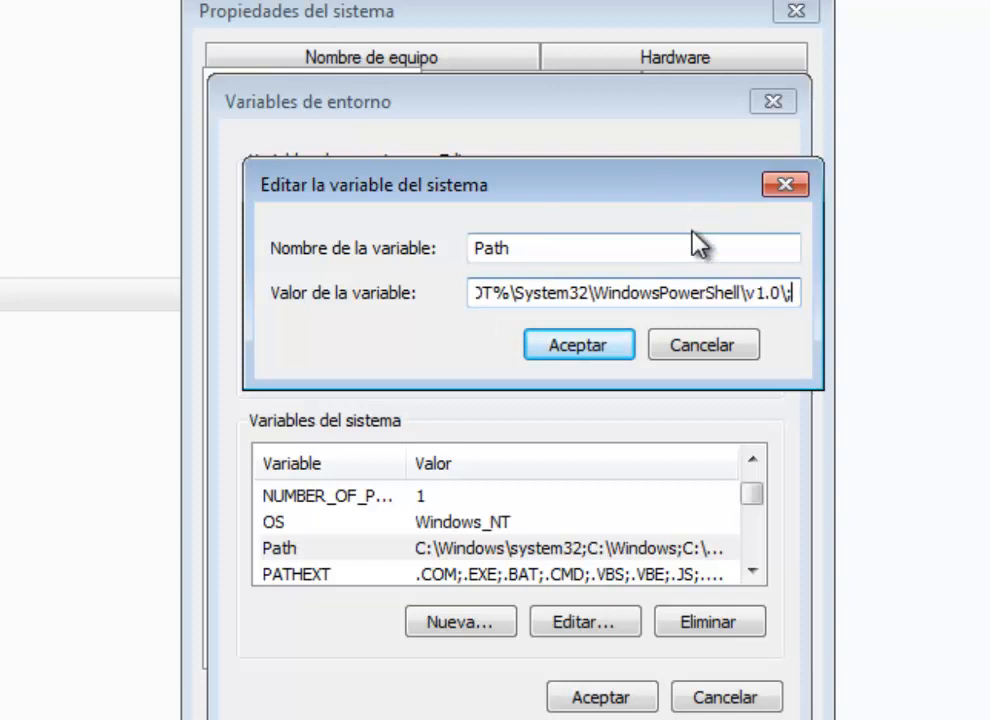
right_click(795, 294)
left_click(878, 440)
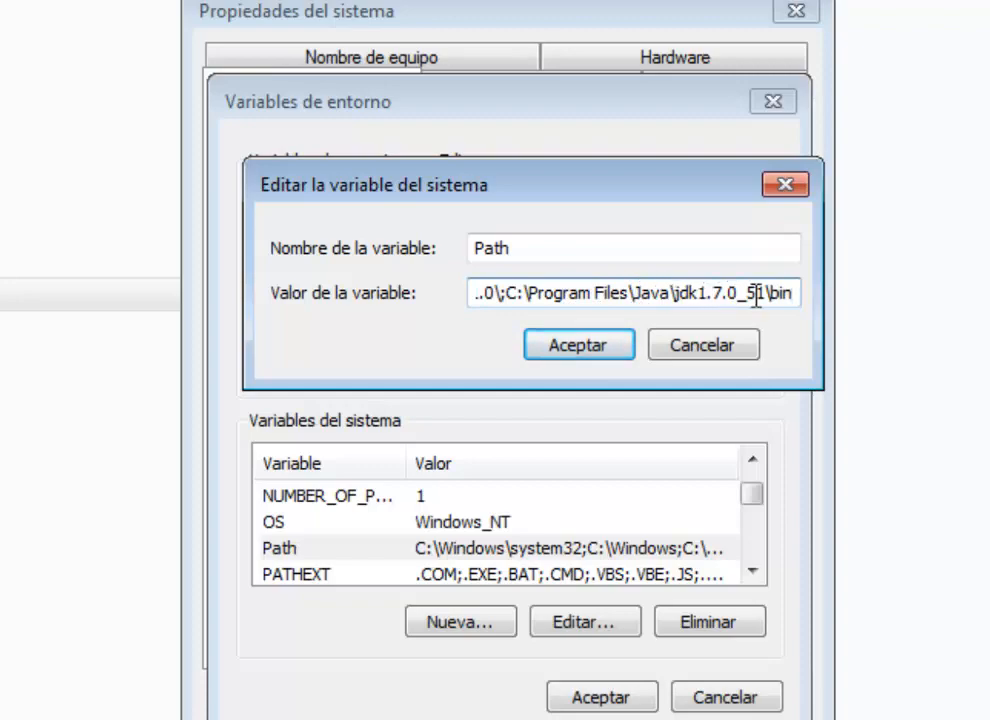
left_click(625, 347)
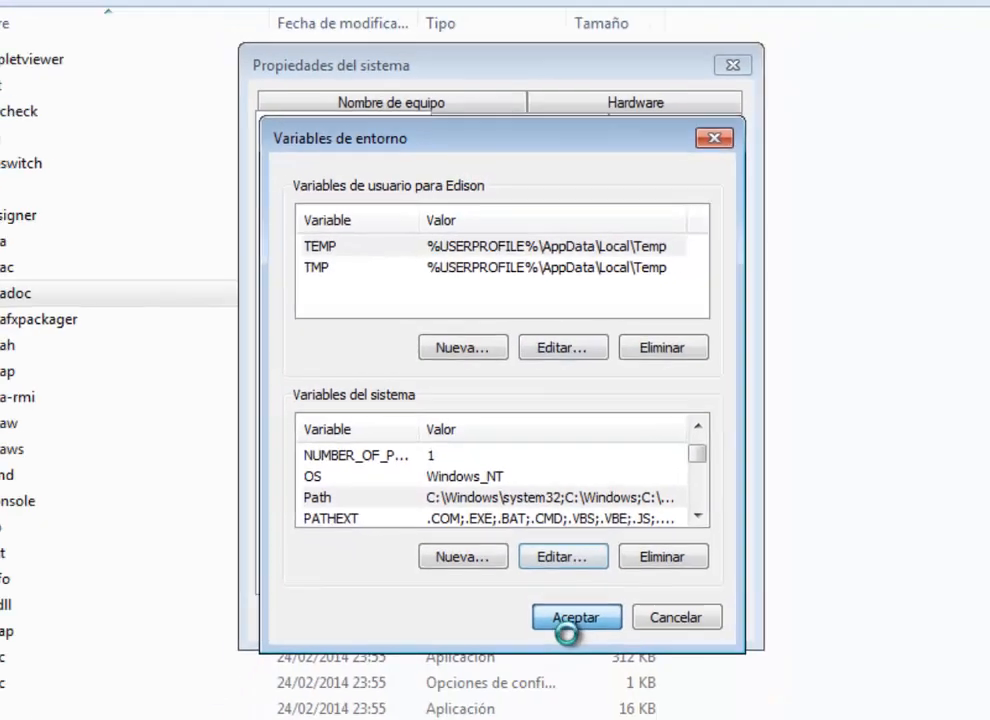
left_click(590, 698)
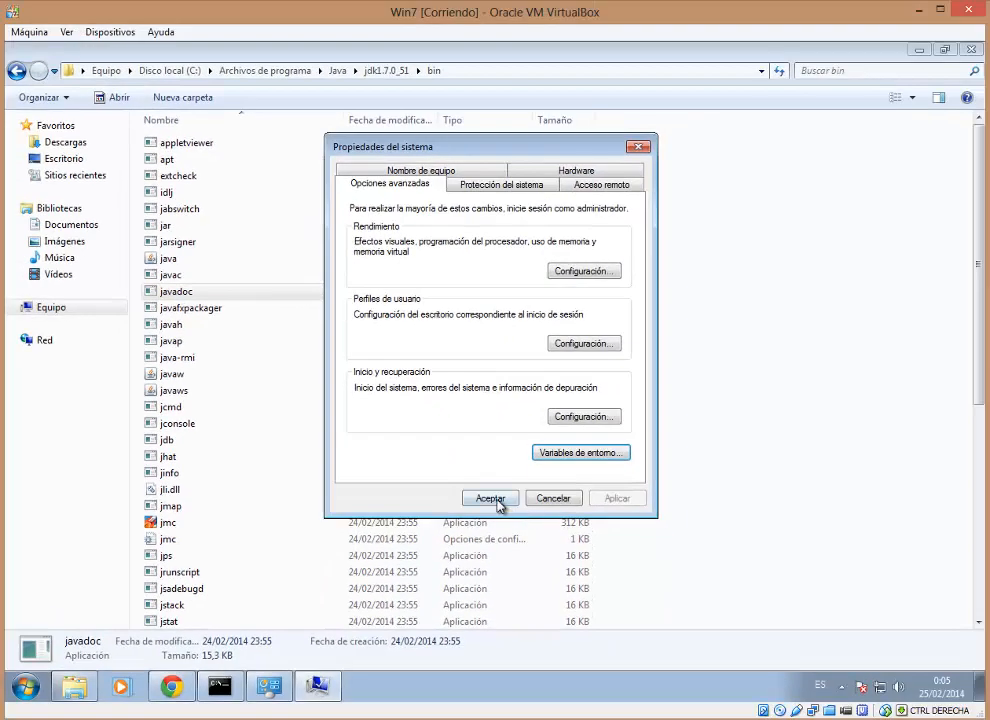
left_click(490, 498)
Close the old Command Prompt, the file explorer window and the system information window.
left_click(222, 690)
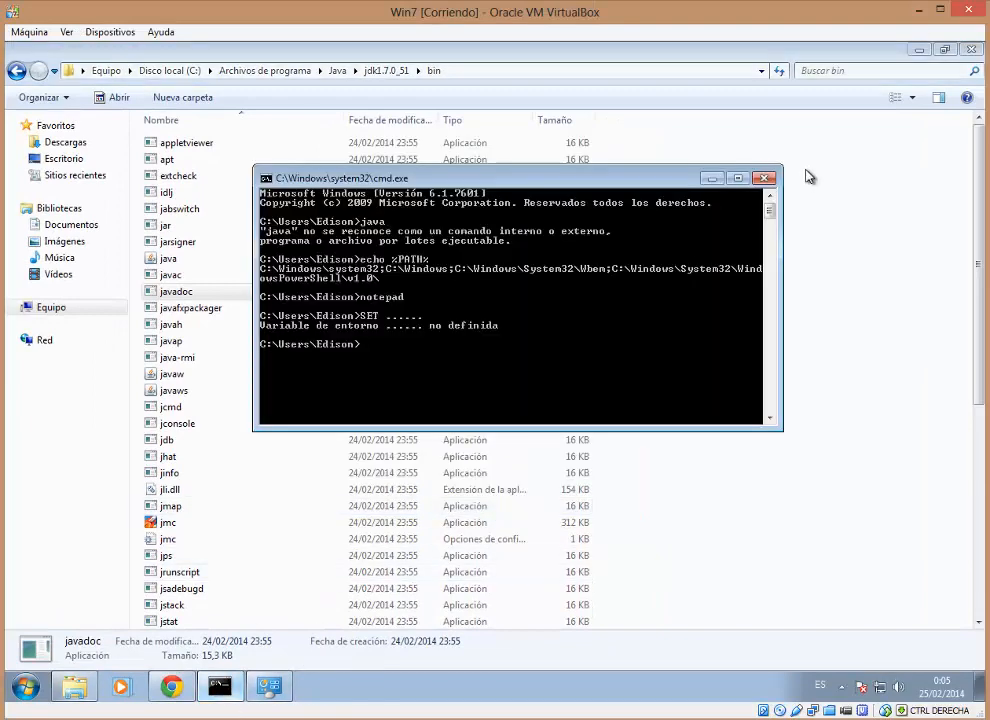
left_click(766, 179)
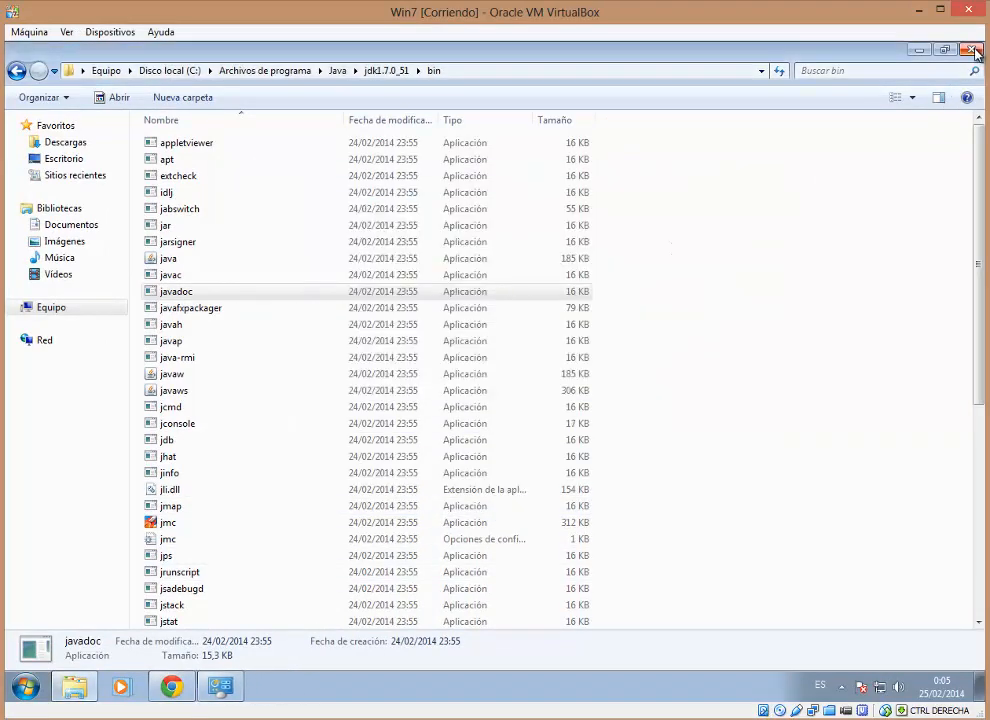
left_click(975, 52)
left_click(975, 54)
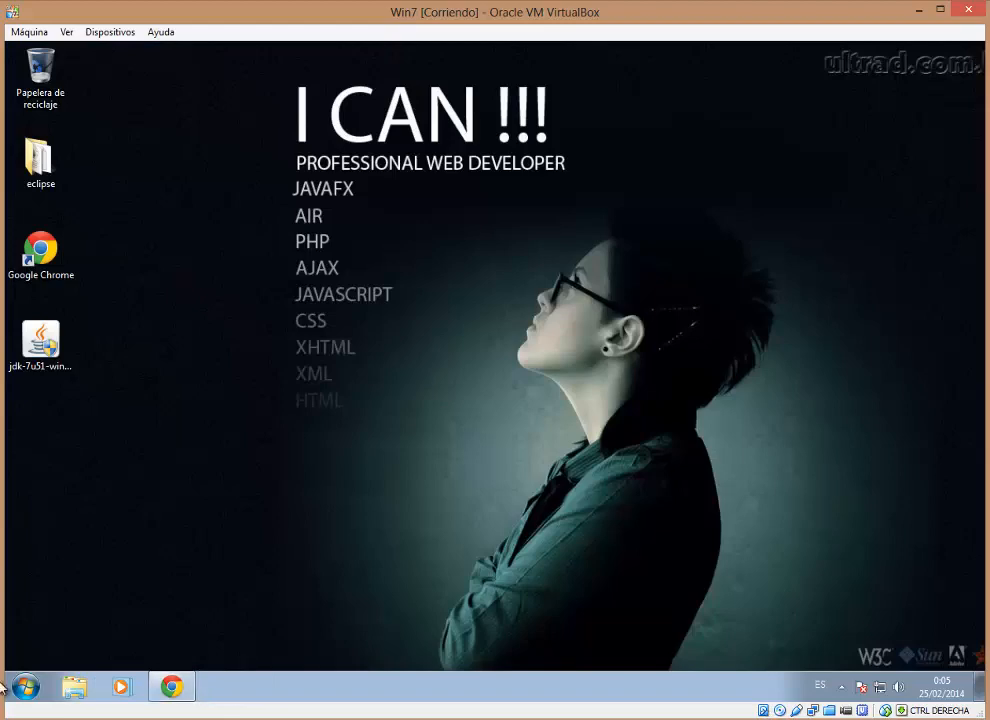
Start a new Command Prompt with cmd and print the PATH variable with echo %PATH%.
left_click(4, 686)
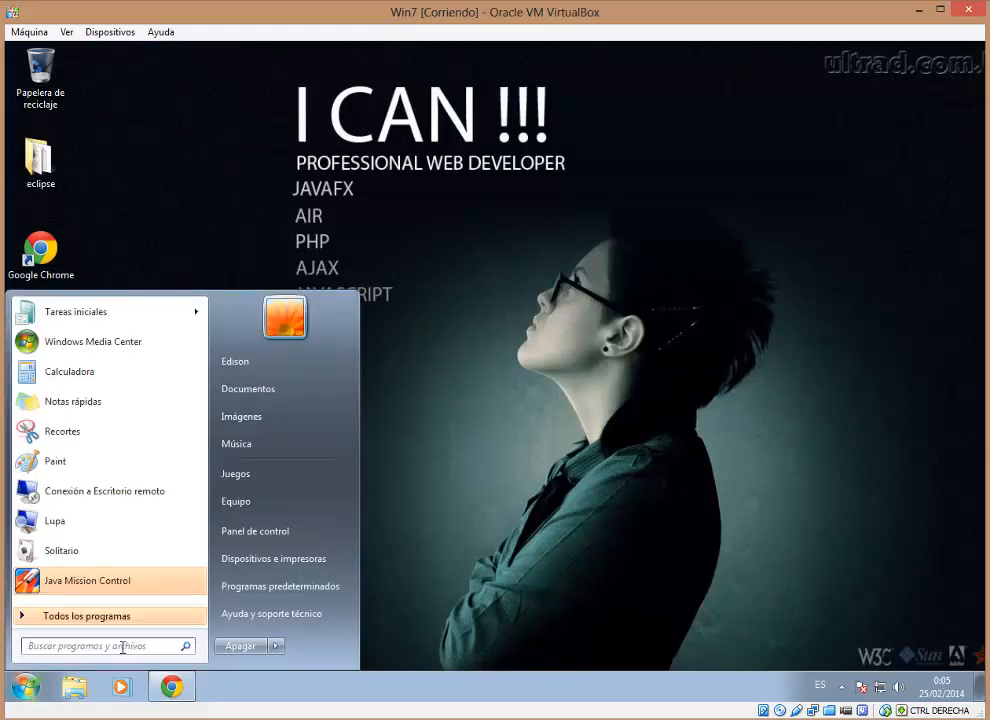
type("cmd")
key("Return")
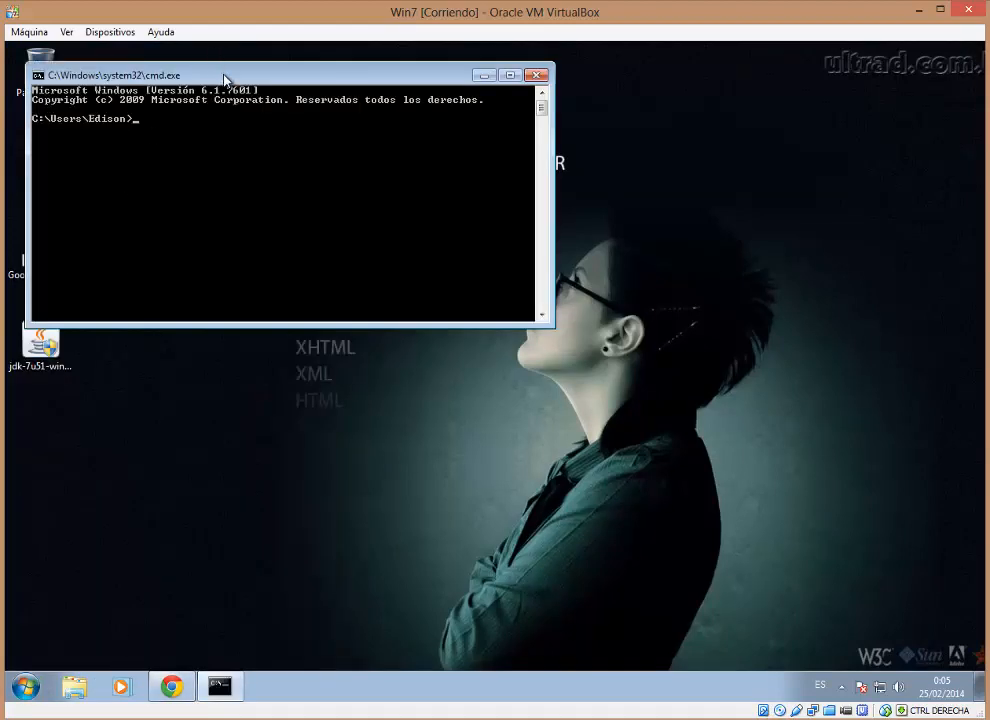
left_click_drag(225, 80, 365, 220)
type("ech")
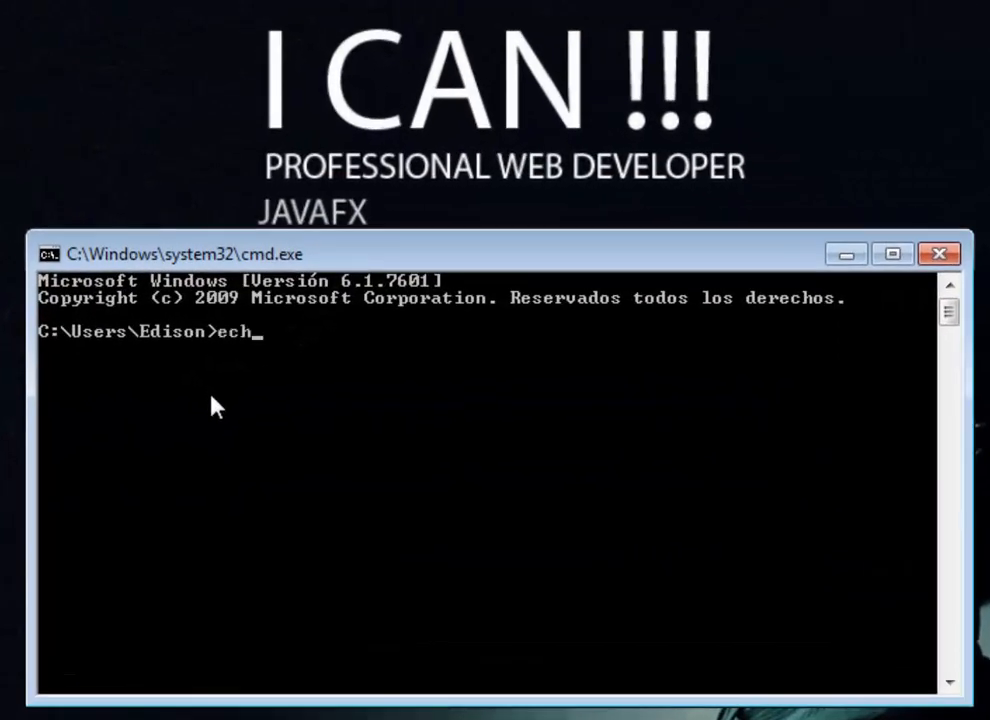
type("o %%")
type("PATH%")
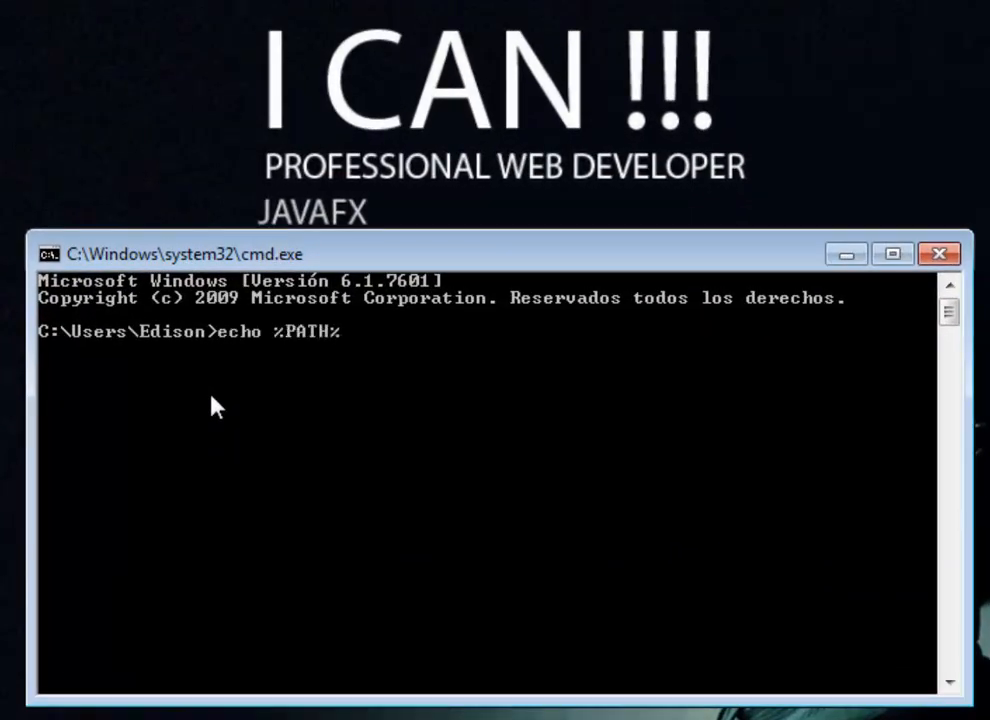
key("Return")
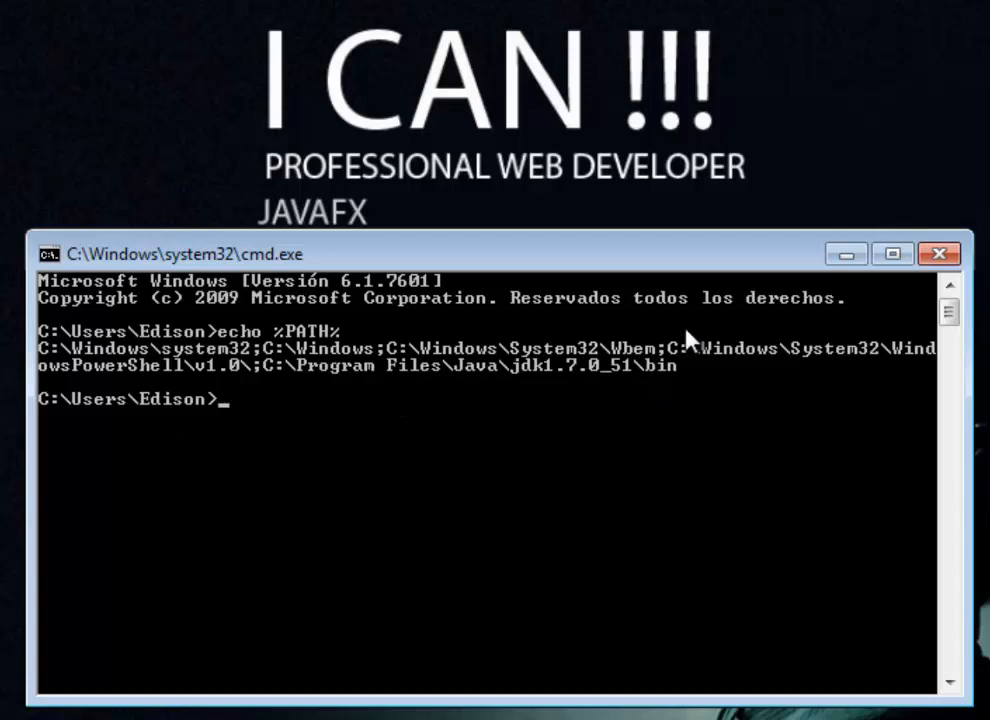
Run java without arguments and read through the options listed in its usage help.
key("Return")
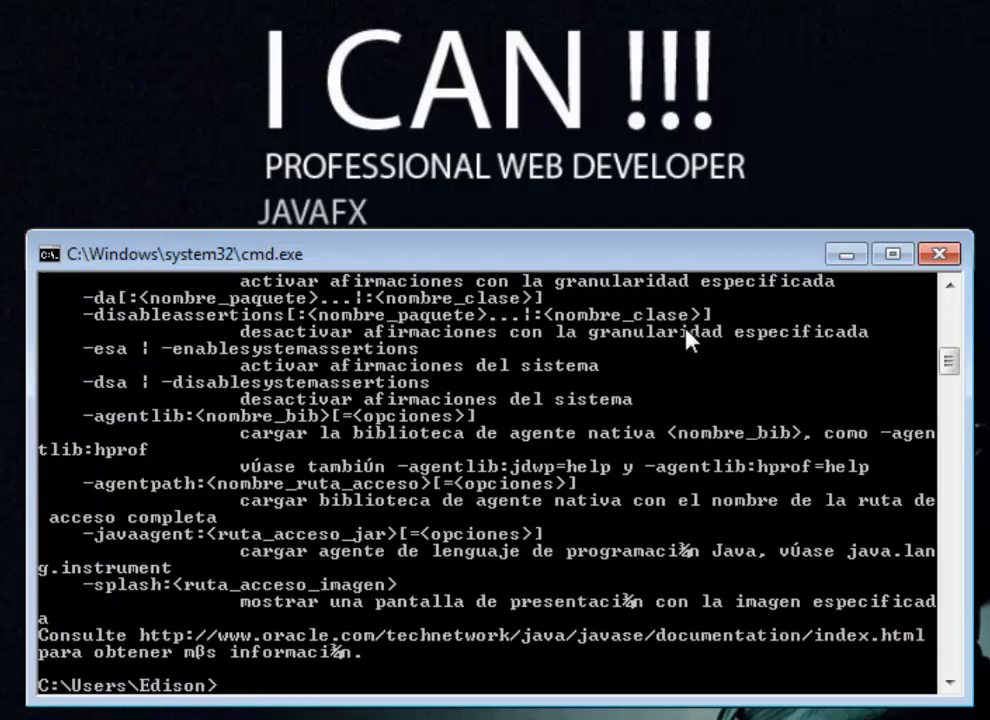
scroll(115, 520, "up", 4)
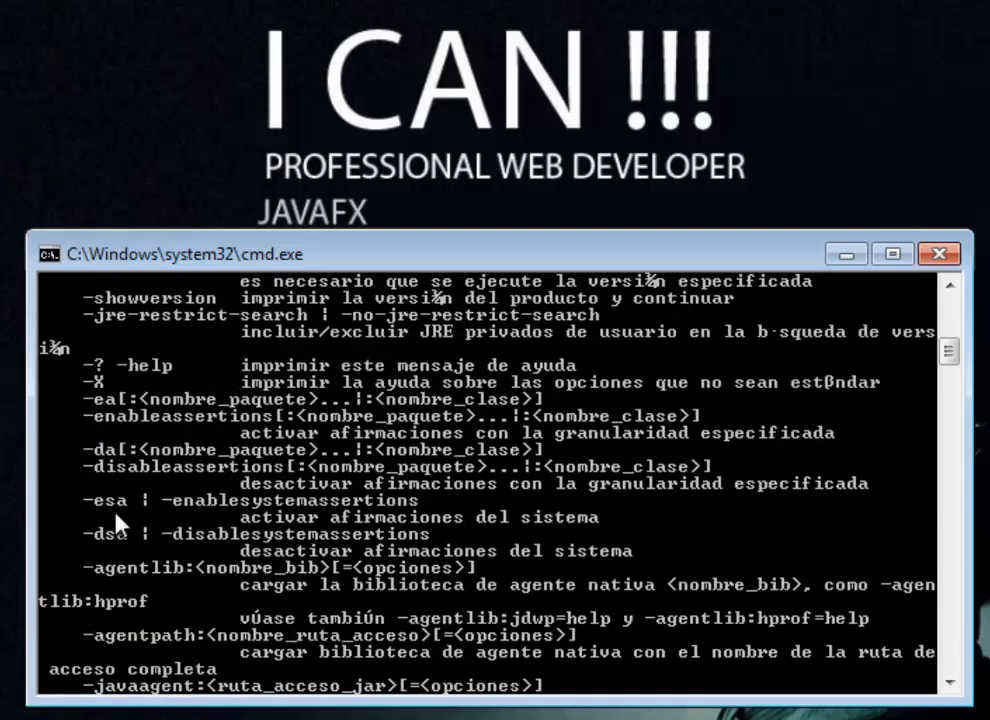
scroll(117, 517, "up", 6)
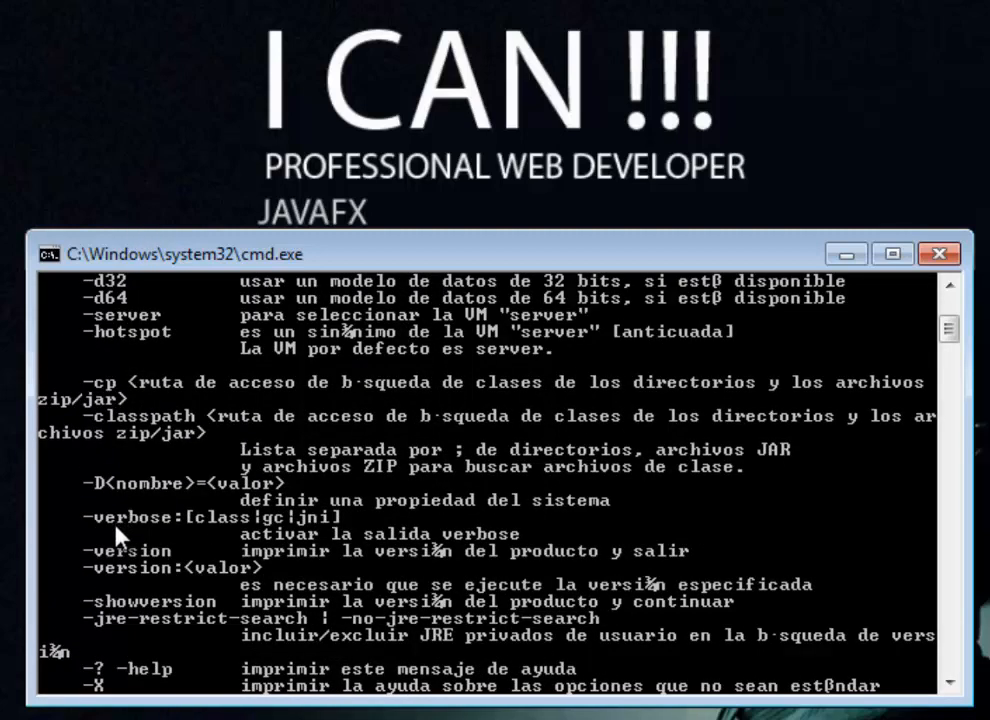
scroll(91, 400, "up", 5)
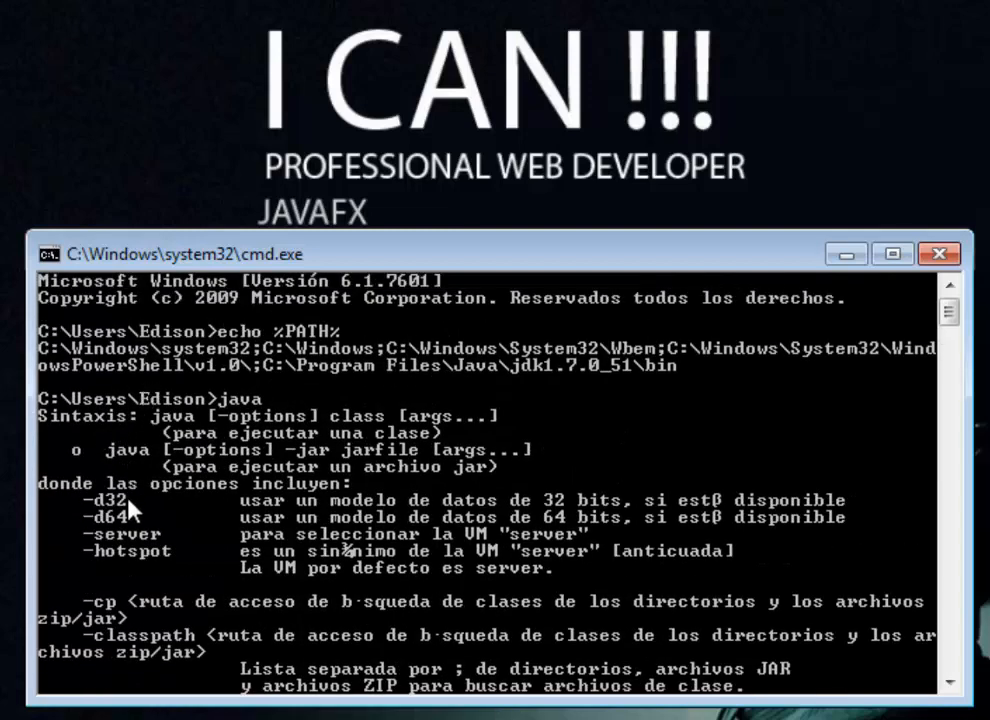
scroll(155, 570, "down", 3)
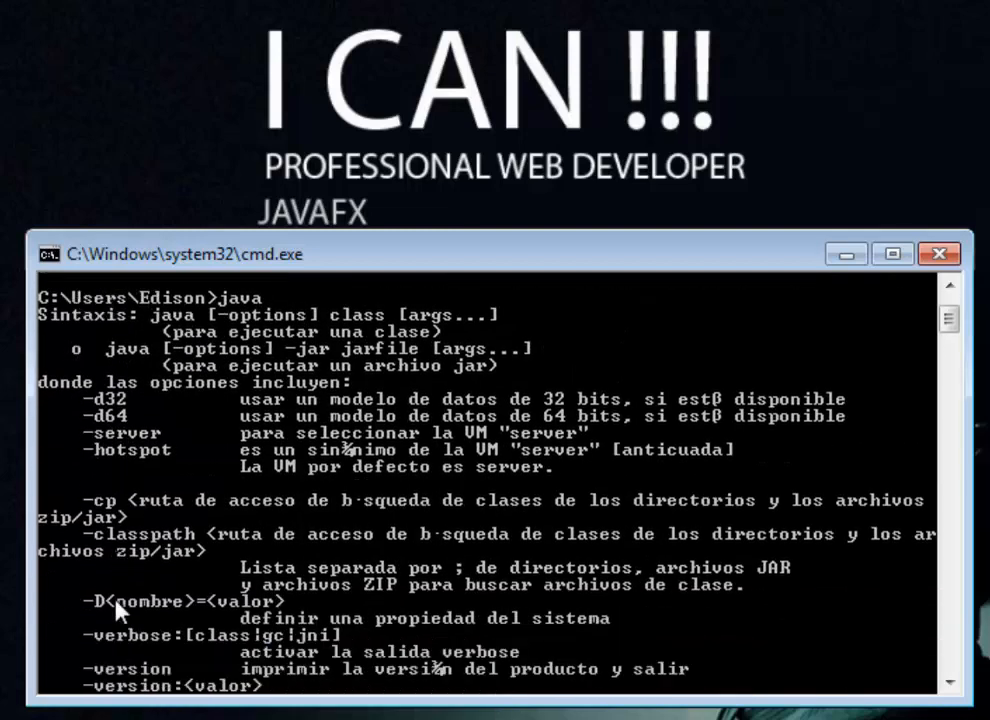
scroll(413, 632, "down", 1)
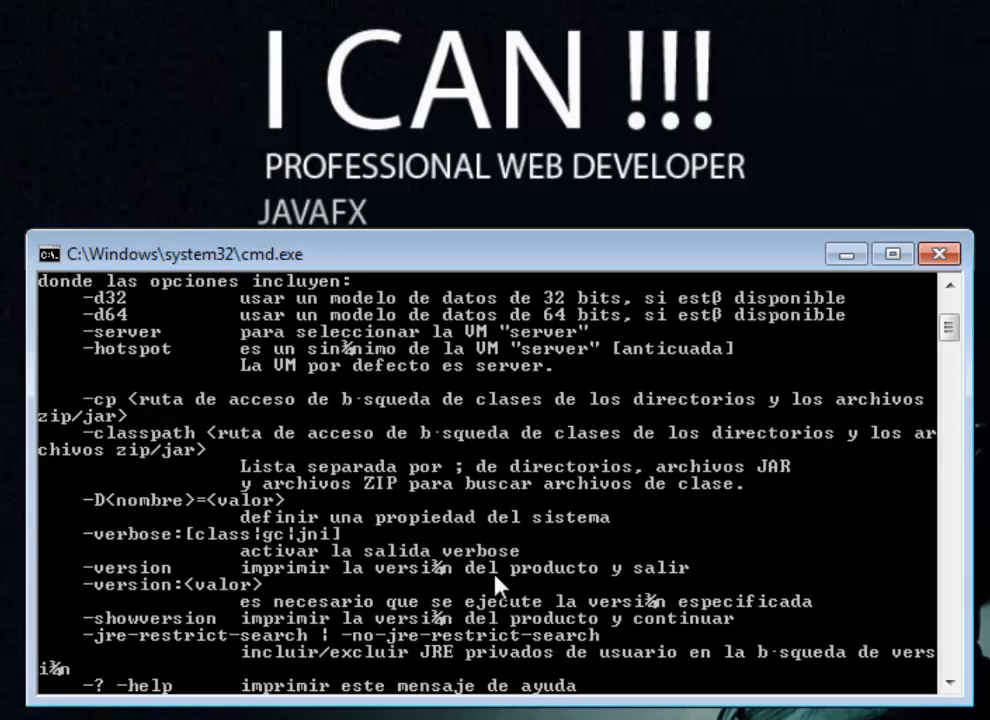
scroll(674, 586, "down", 15)
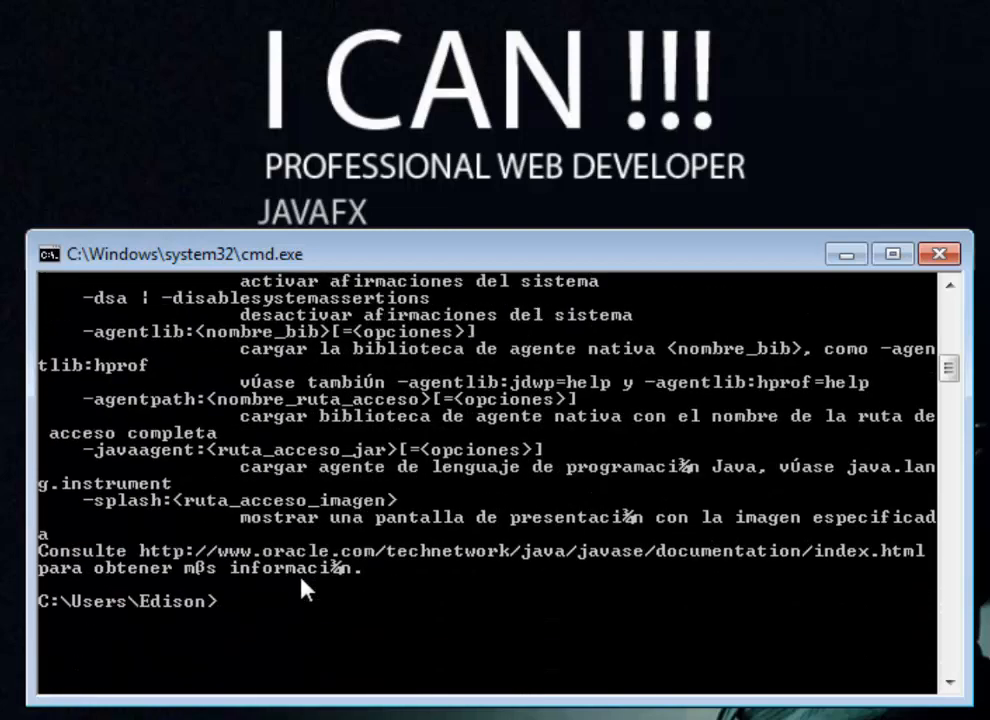
Print the installed Java version with java -version and exit the Command Prompt.
type("java -+")
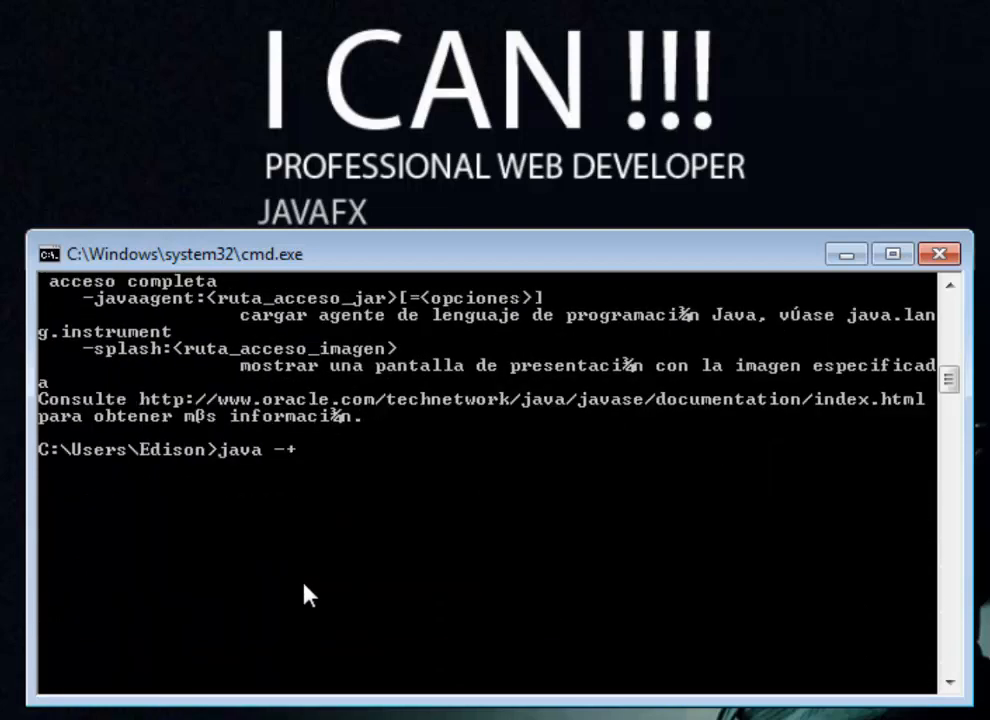
key("BackSpace")
type("version")
key("Return")
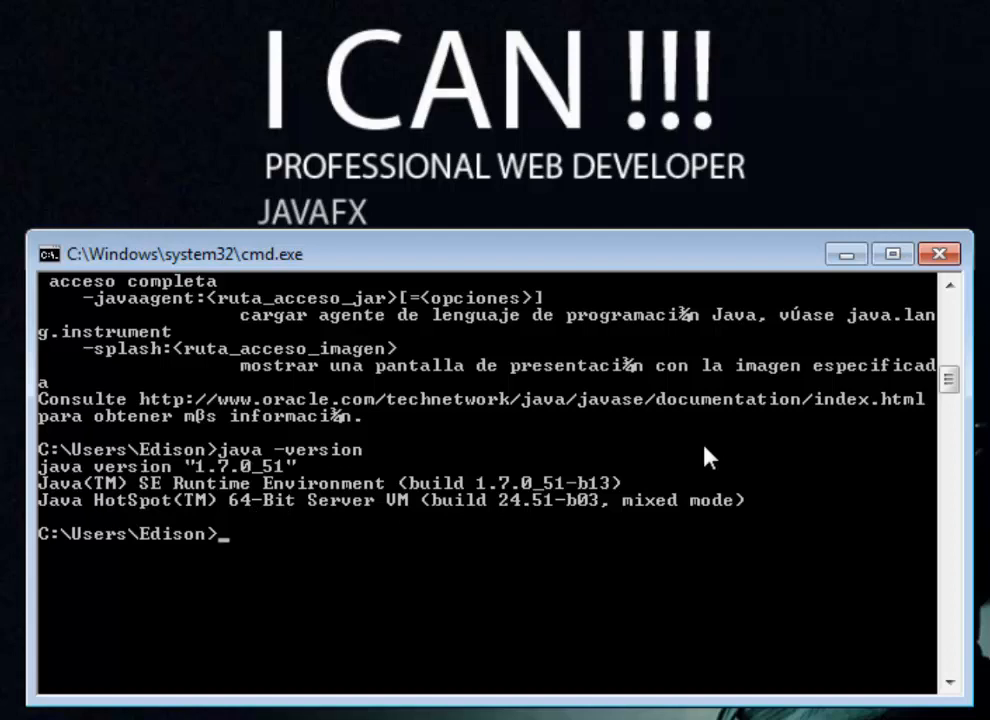
type("exit")
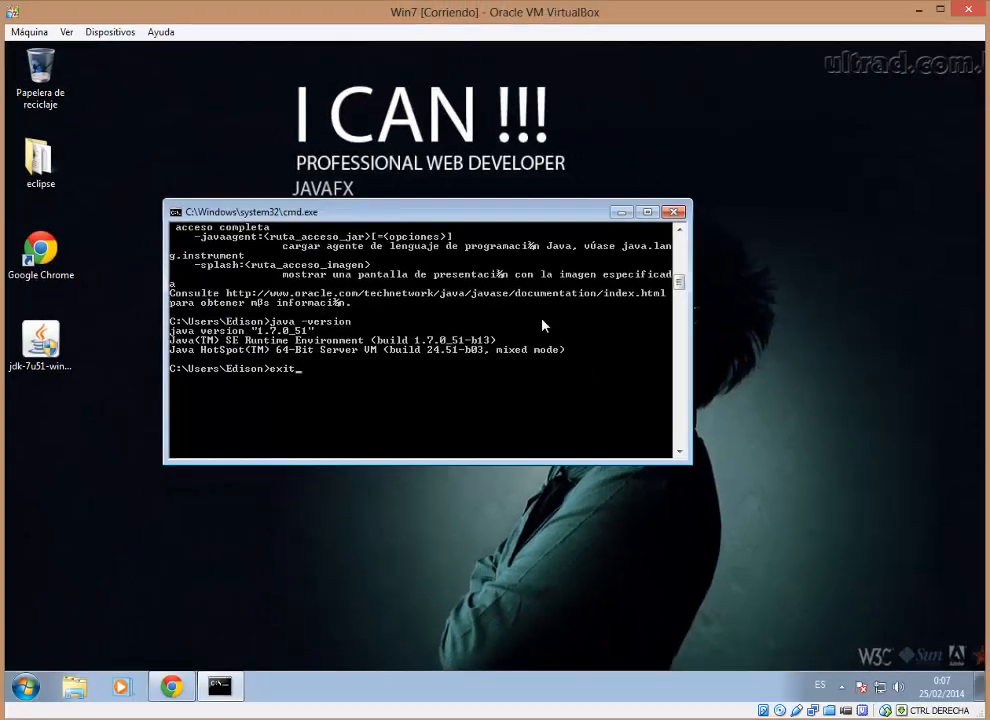
key("Return")
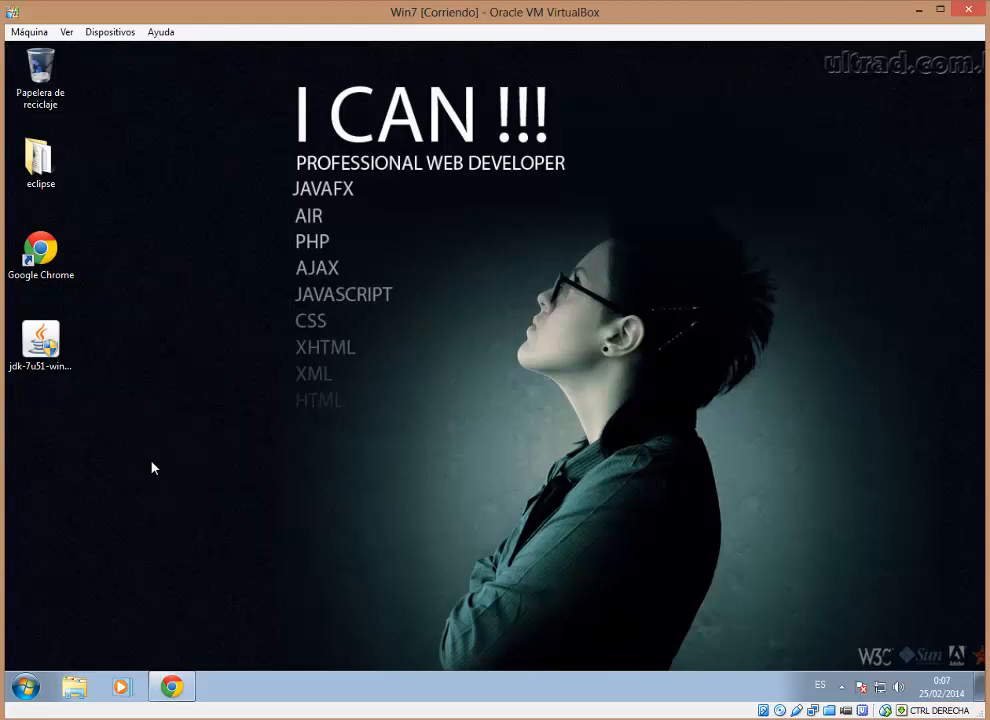
Copy the Eclipse download URL from the Link Eclipse text file on the shared drive compartida (E:) and close the file.
left_click(74, 686)
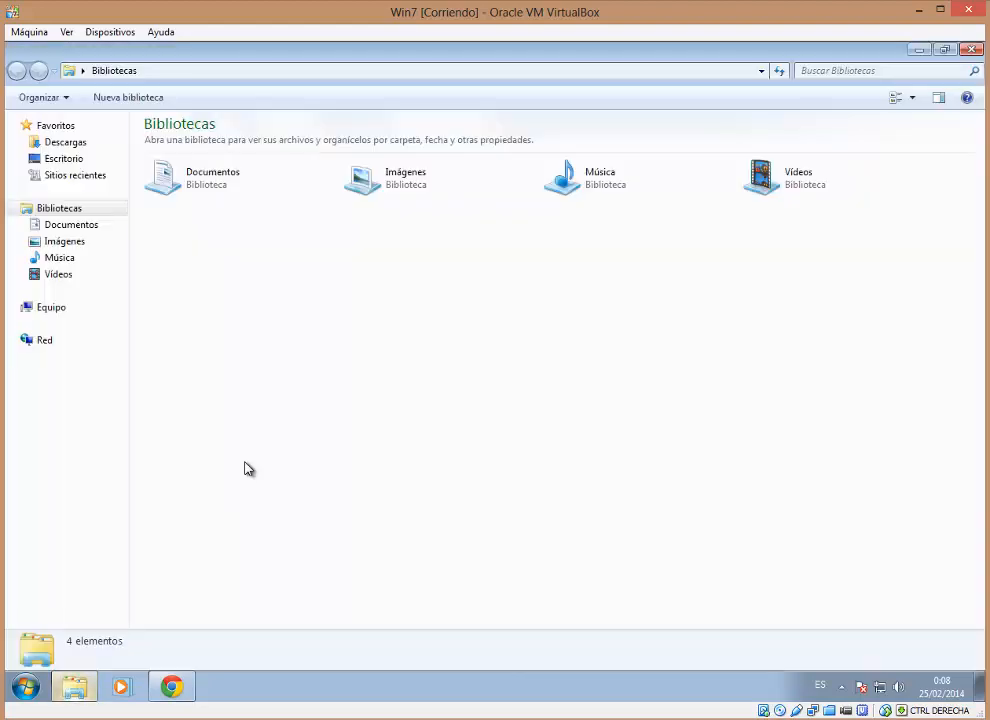
left_click(73, 307)
double_click(236, 285)
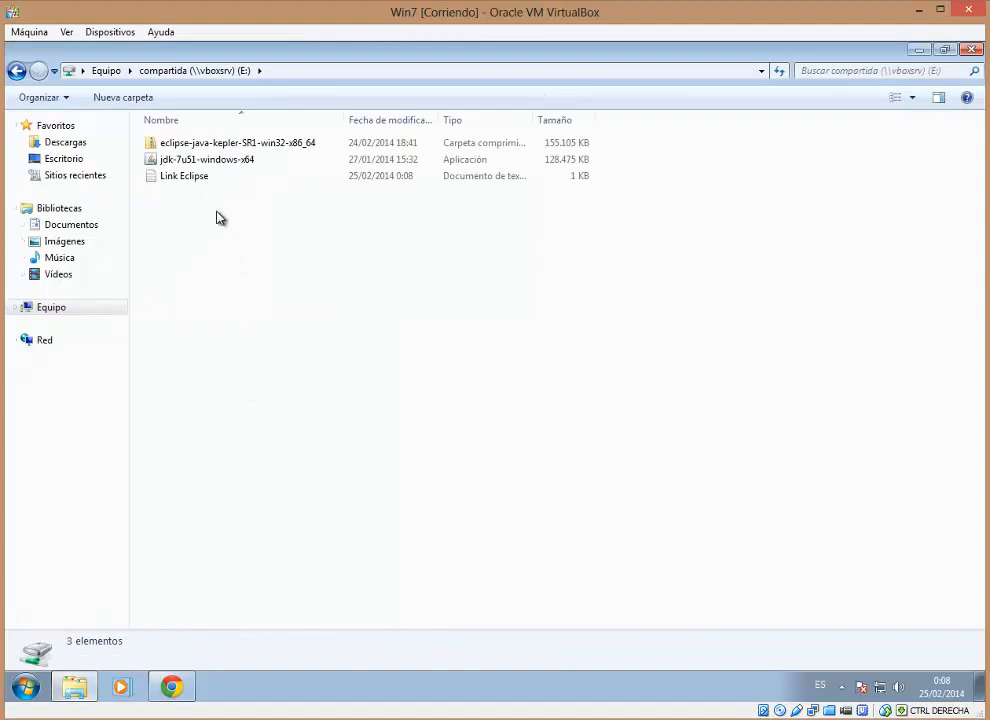
double_click(201, 177)
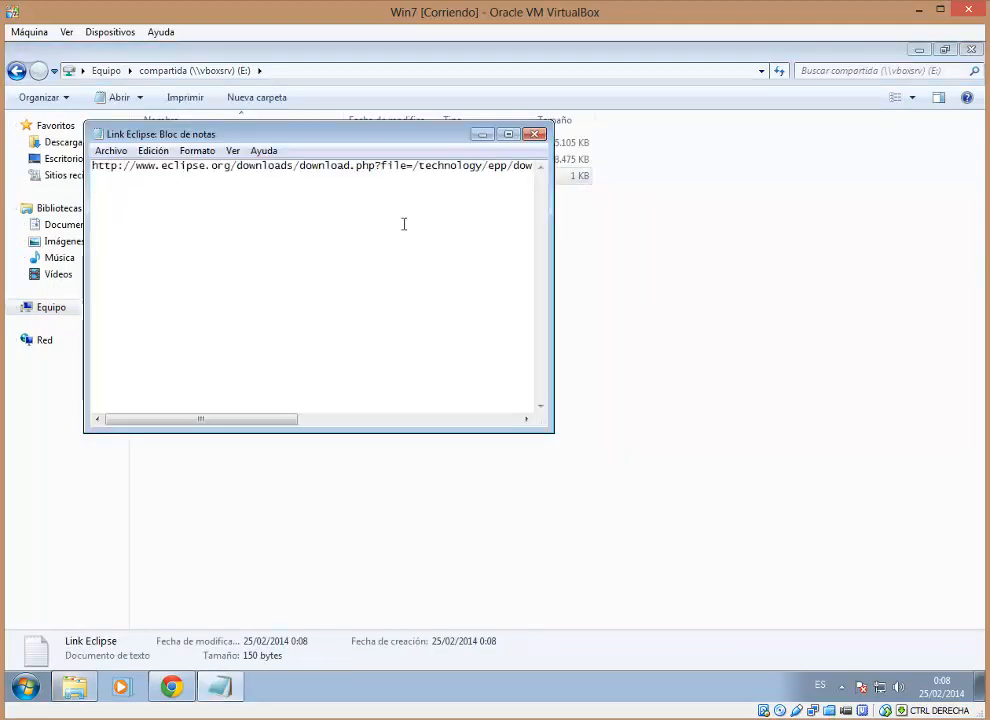
left_click(508, 134)
left_click_drag(952, 86, 5, 108)
key("ctrl+c")
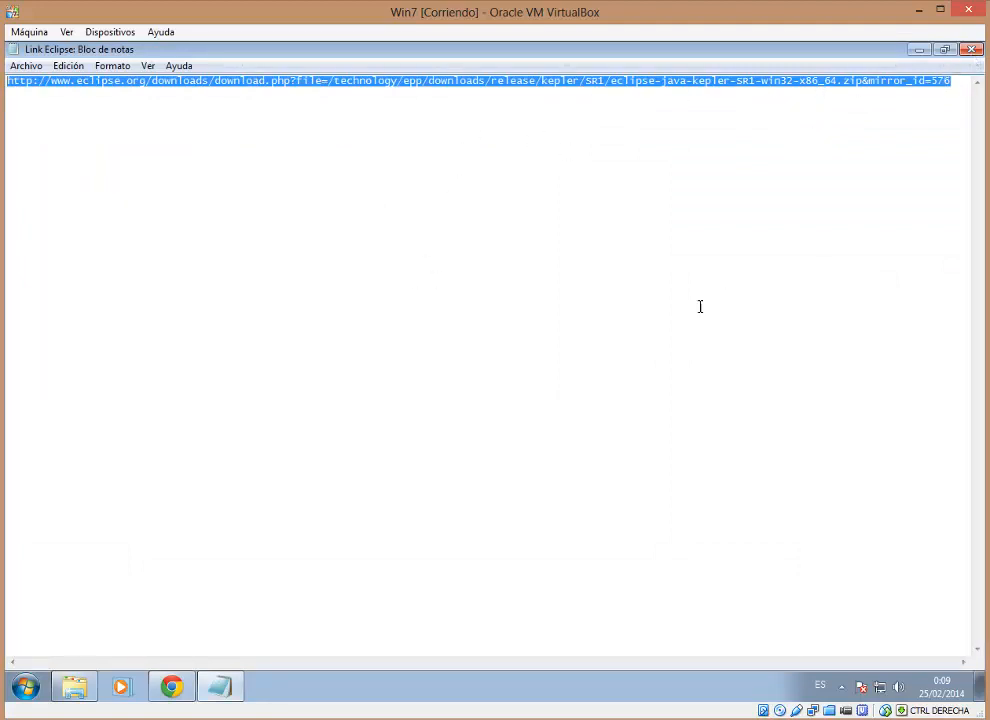
left_click(970, 49)
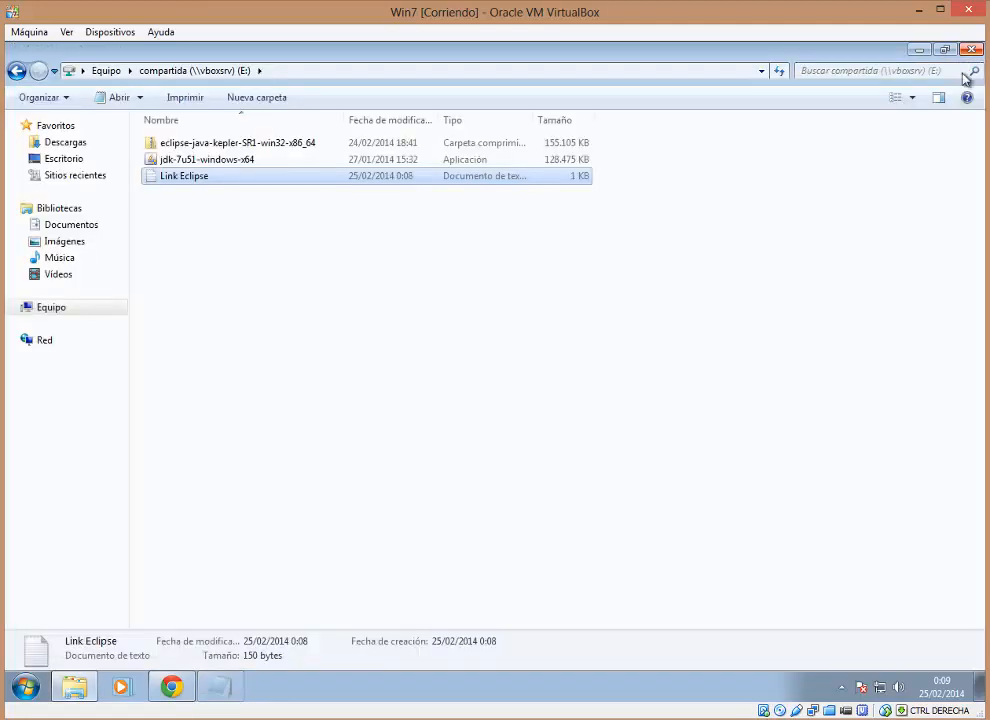
Switch to Chrome and load the copied eclipse-java-kepler-SR1-win32-x86_64.zip download link in a new tab.
left_click(174, 686)
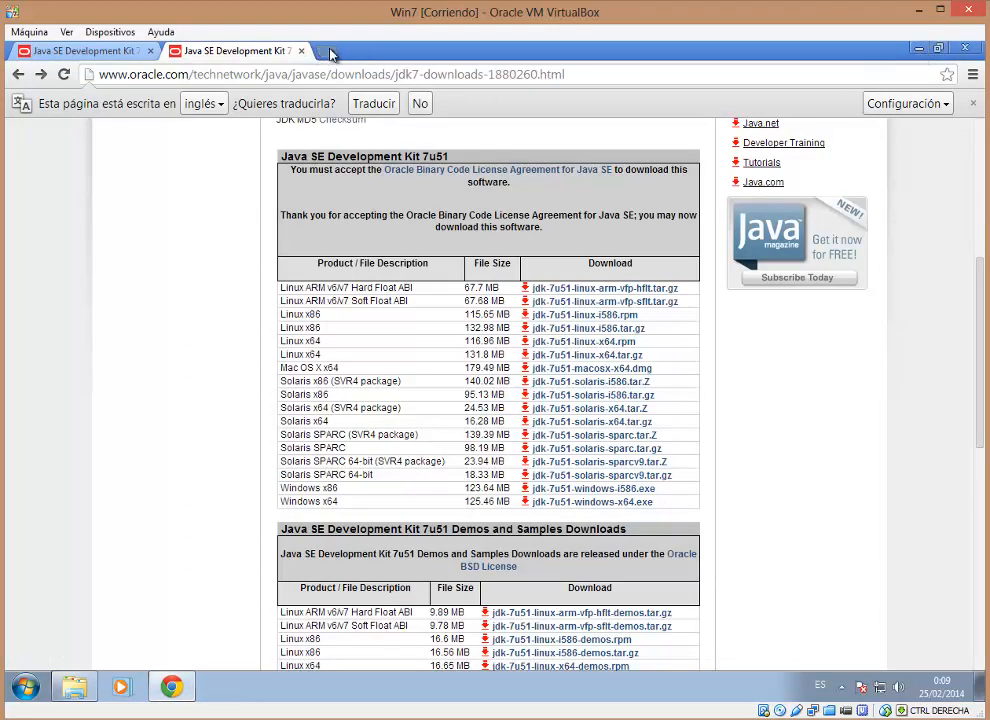
key("ctrl+t")
key("ctrl+v")
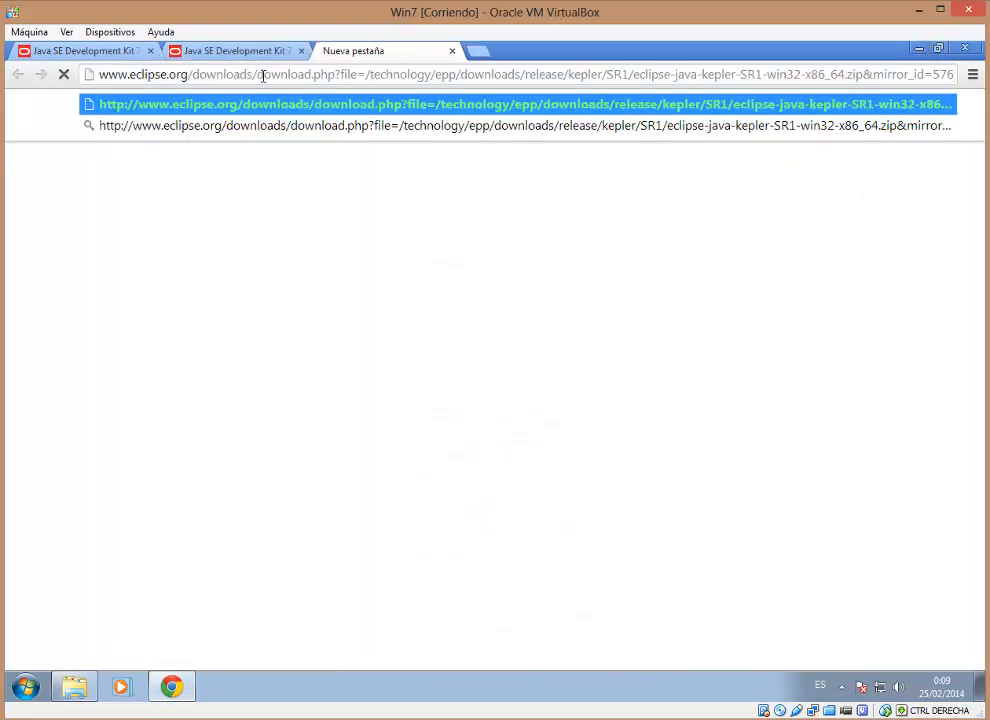
key("Return")
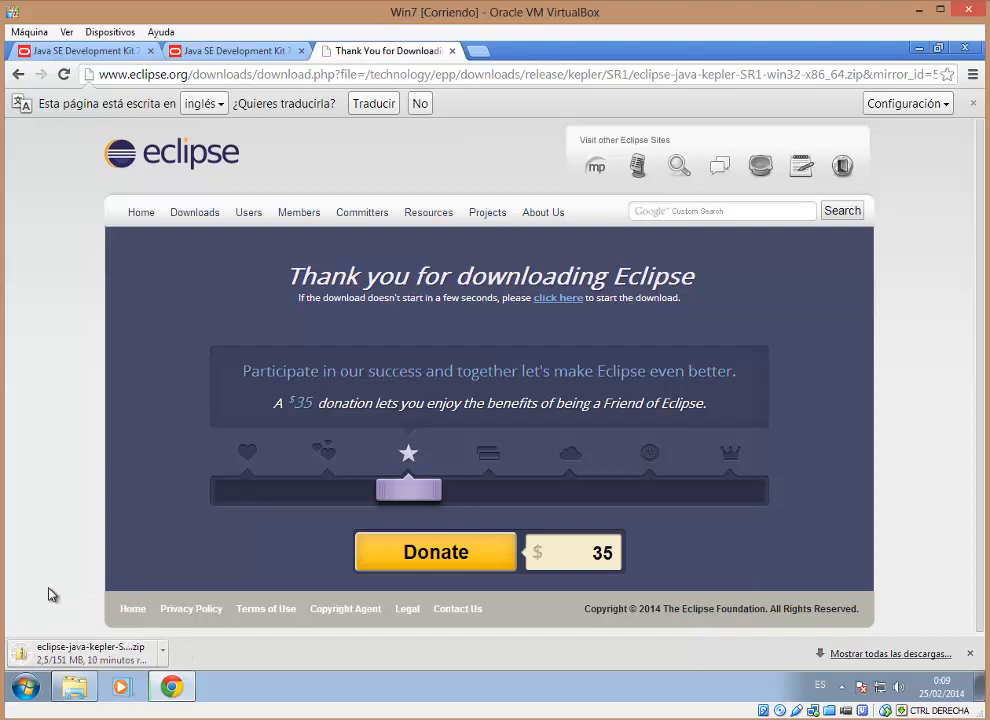
Cancel the running Eclipse zip download, dismiss the download bar and return to the desktop.
left_click(165, 655)
left_click(163, 628)
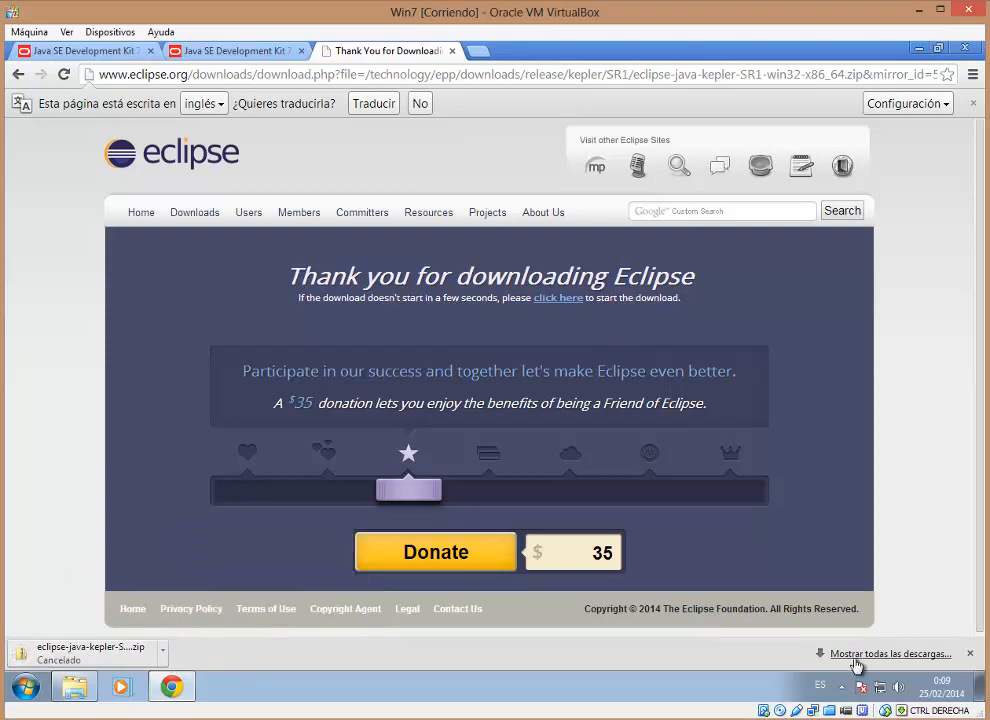
left_click(969, 653)
left_click(982, 690)
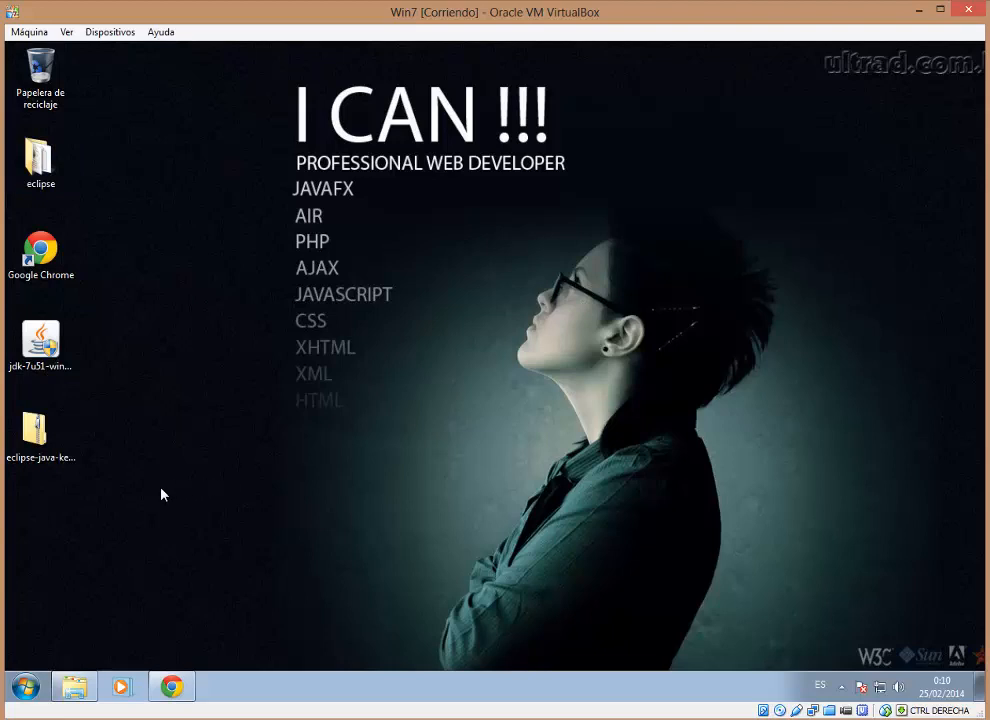
Try to extract the eclipse-java-kepler-SR1-win32-x86_64 zip into the proposed desktop folder, cancel the copy and close the folder window.
left_click(45, 445)
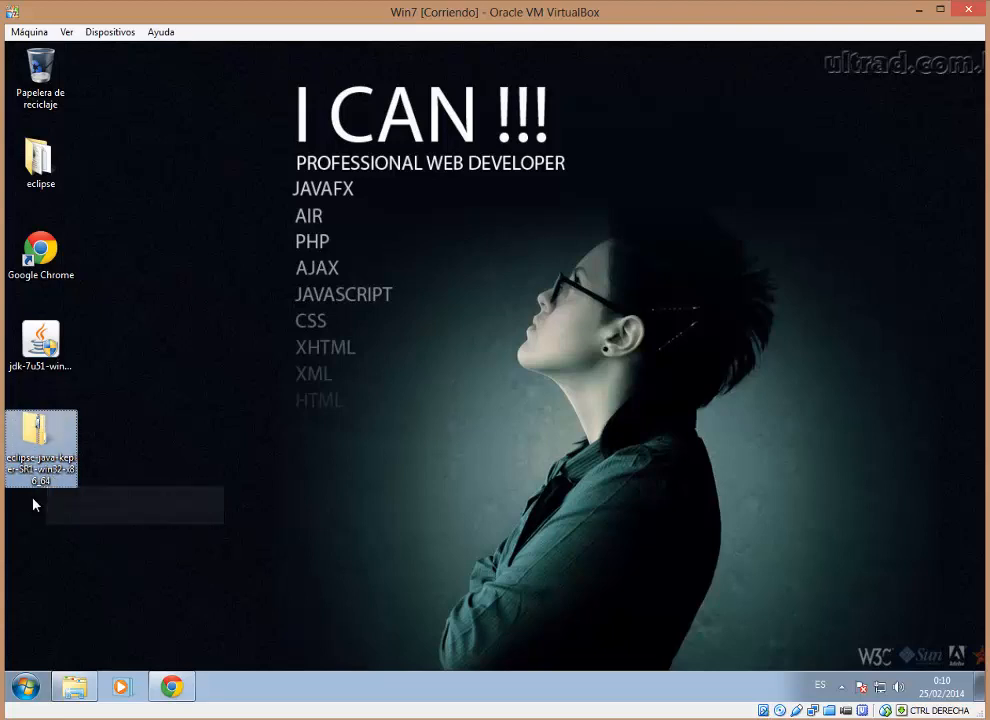
right_click(37, 461)
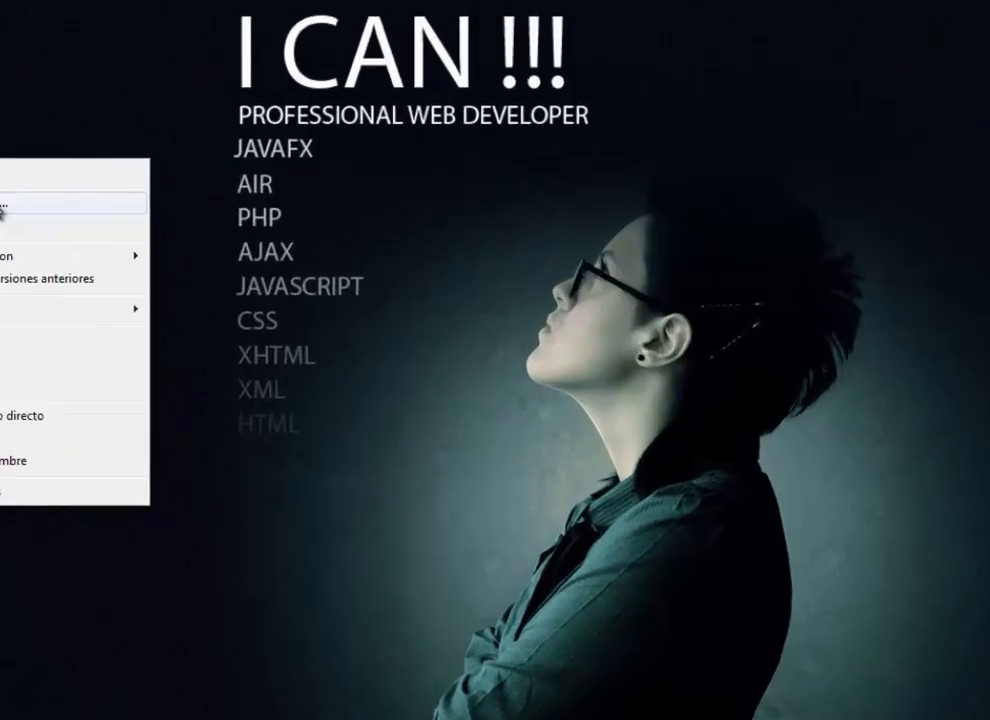
left_click(90, 230)
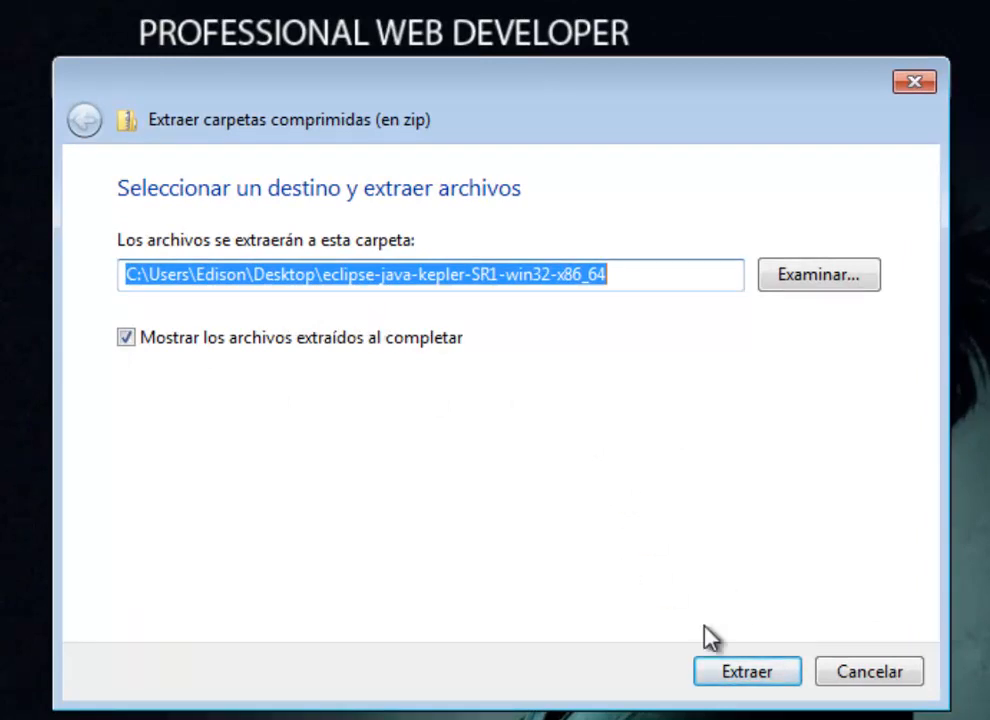
left_click(745, 672)
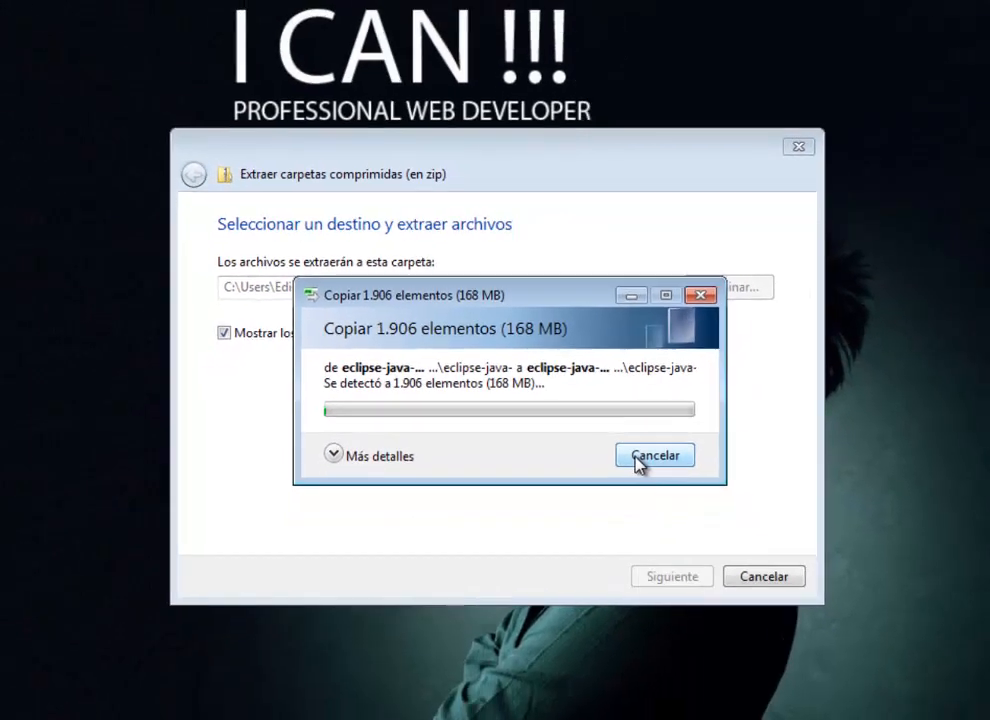
left_click(708, 508)
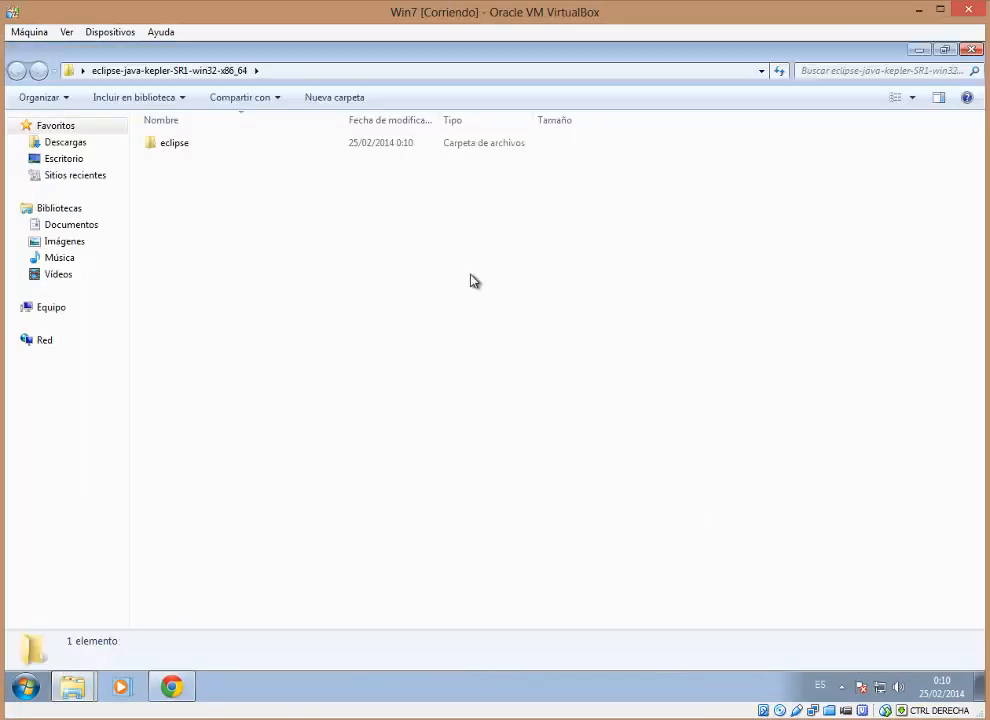
left_click(971, 49)
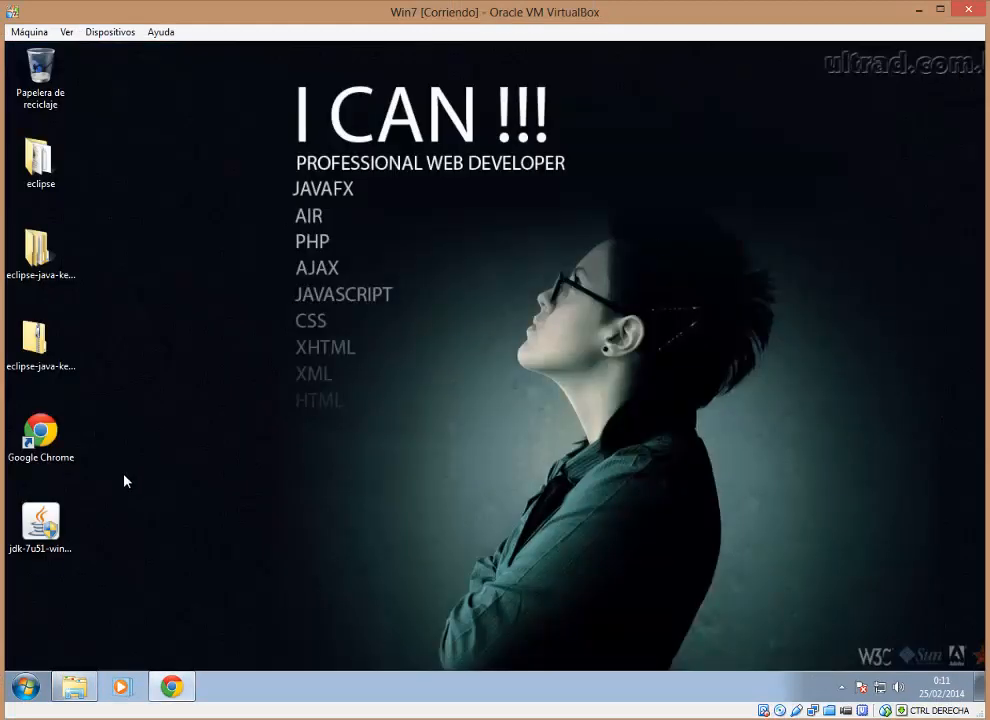
Open the eclipse folder on the desktop, locate the eclipse application file in it and close the folder.
double_click(39, 165)
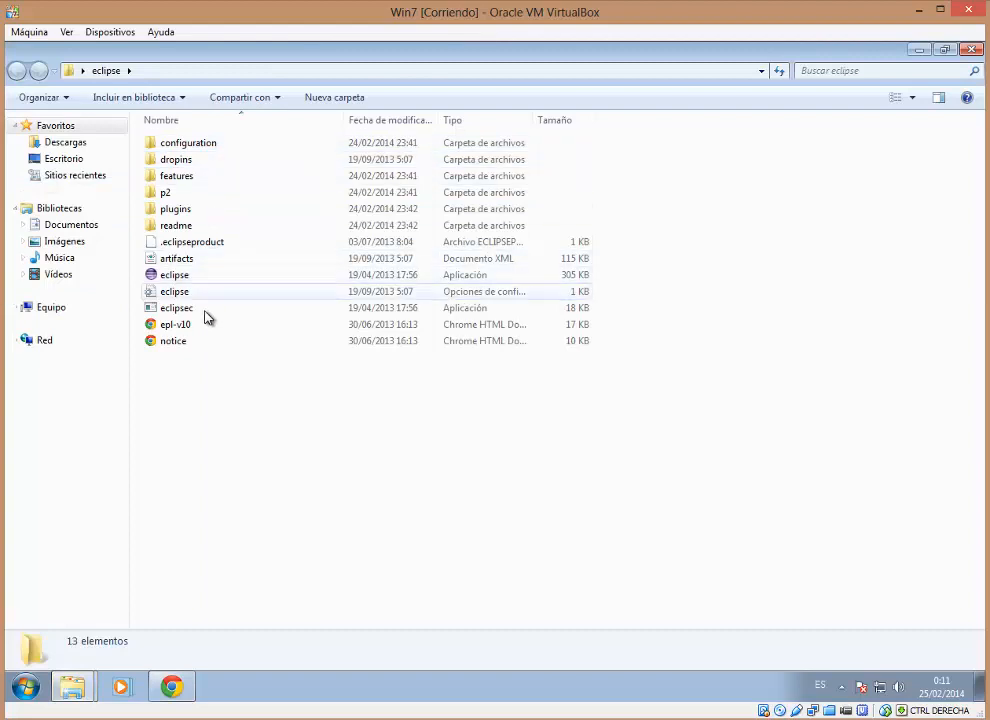
left_click(173, 274)
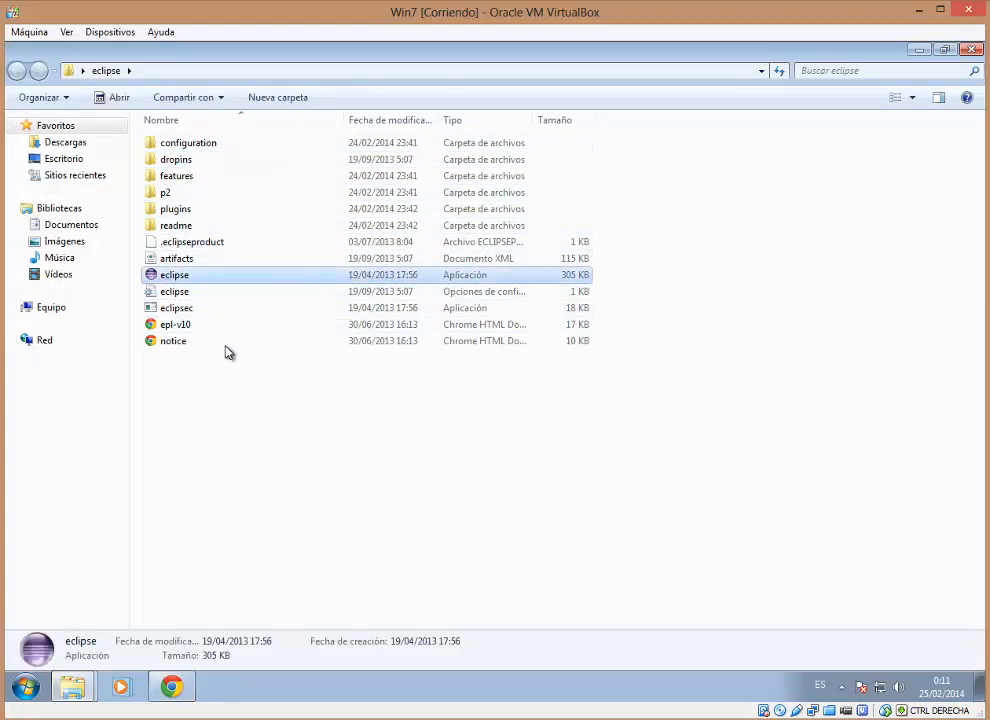
left_click(970, 49)
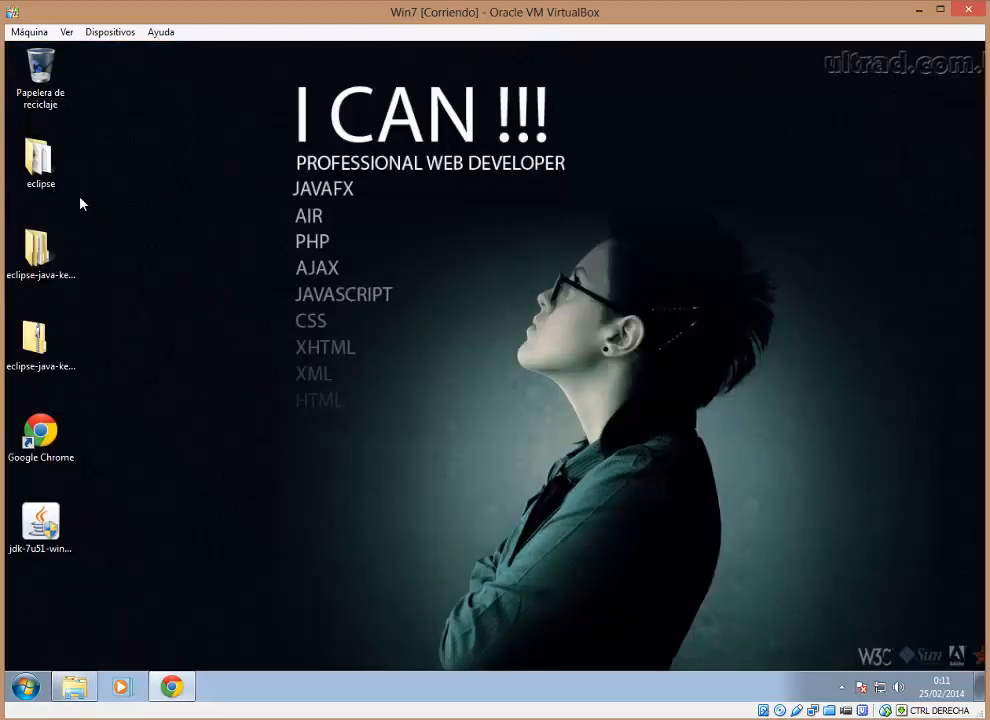
Move the eclipse folder from the desktop into Archivos de programa (x86) on drive C:, granting administrator permission.
left_click(60, 162)
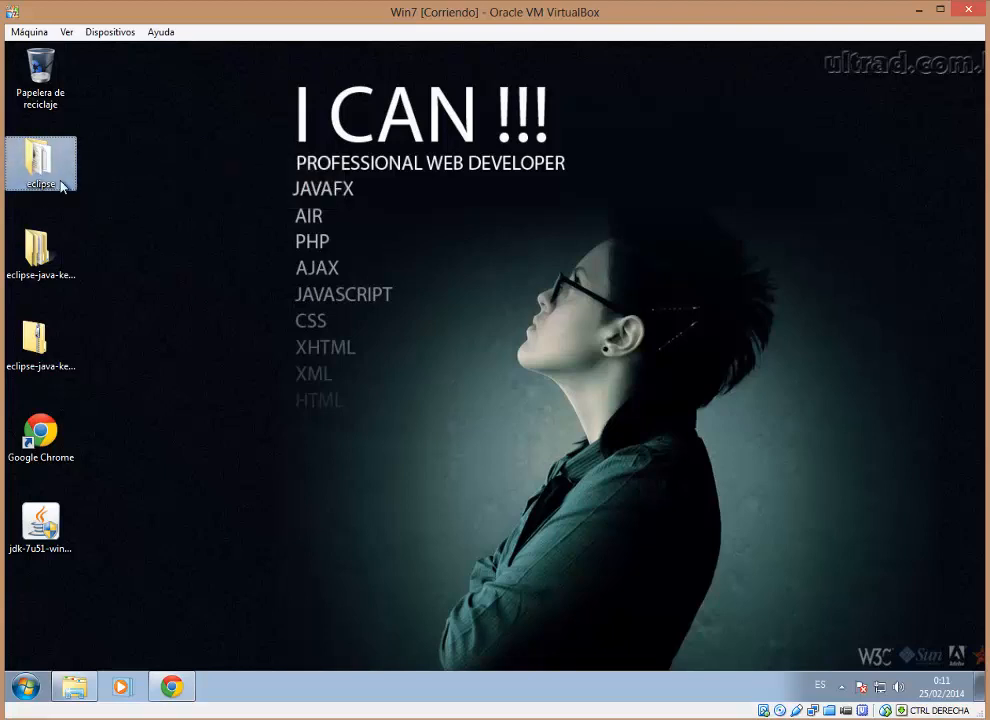
left_click(183, 182)
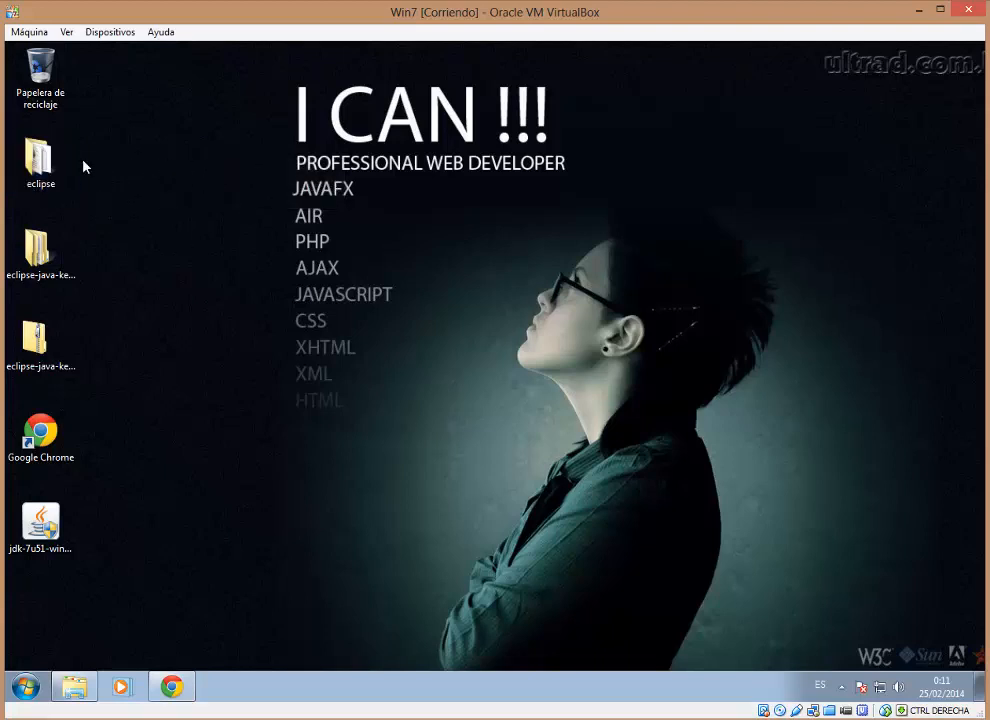
left_click(44, 169)
double_click(44, 170)
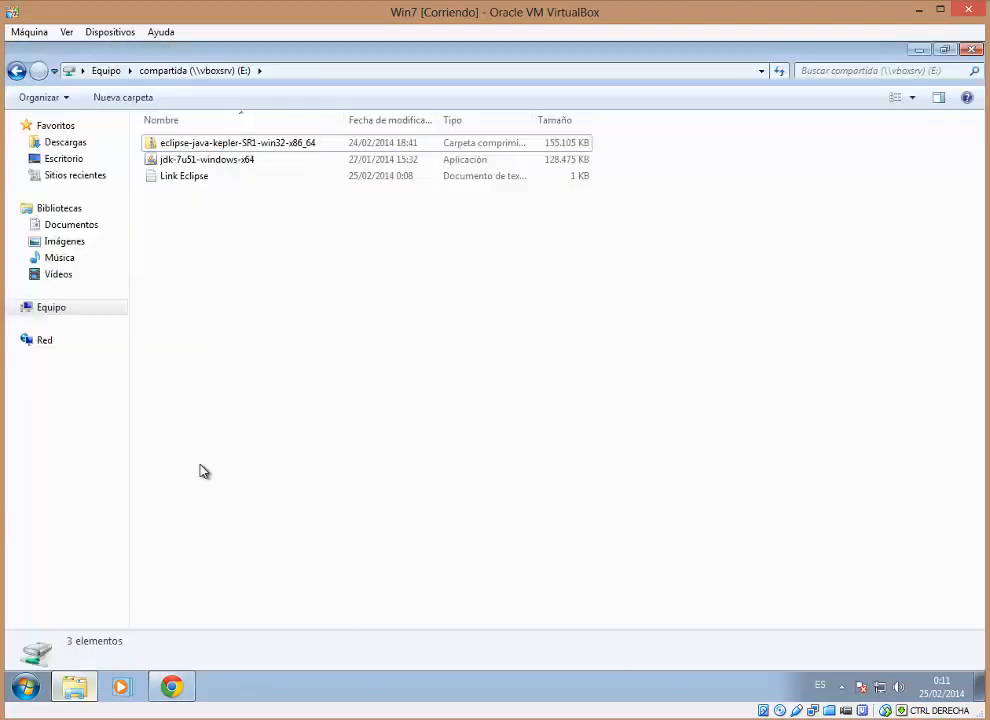
left_click(55, 310)
double_click(236, 162)
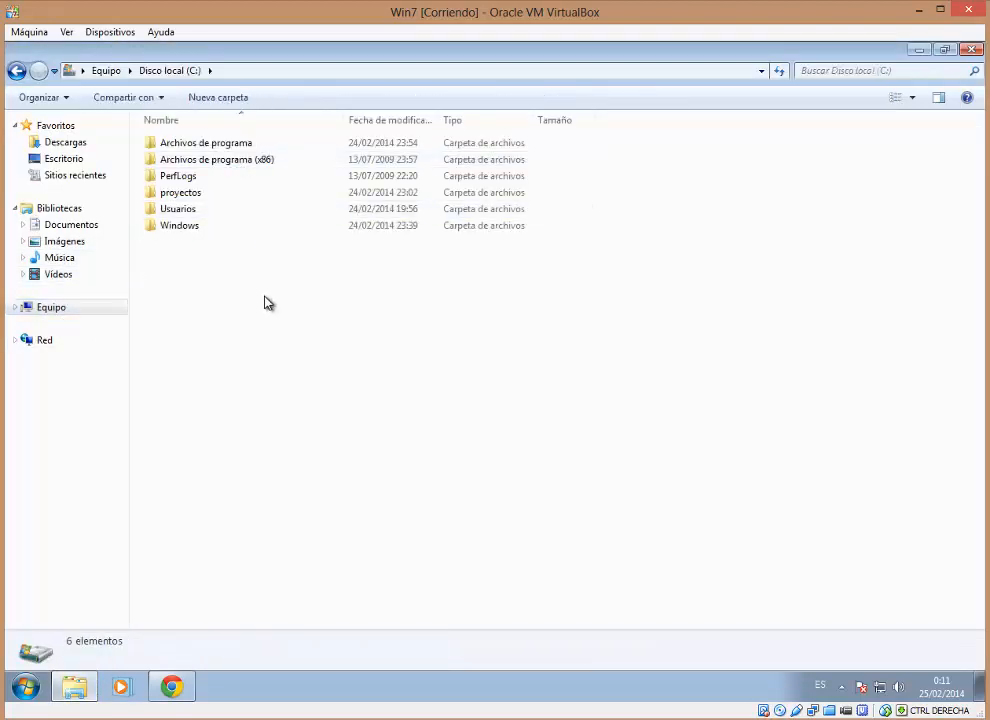
double_click(226, 162)
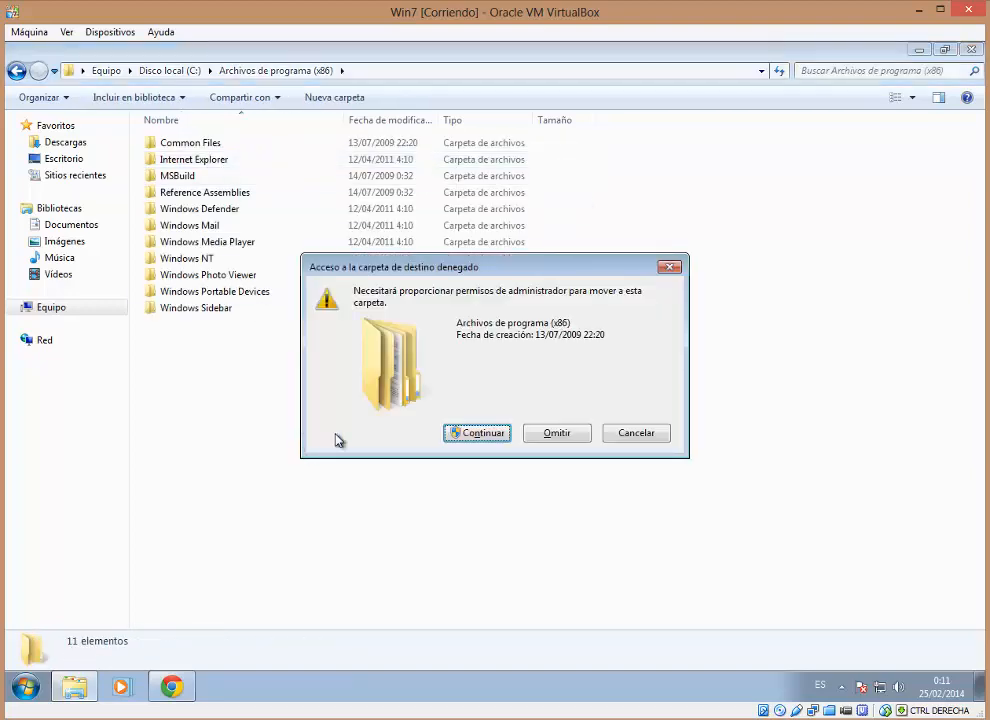
left_click(465, 437)
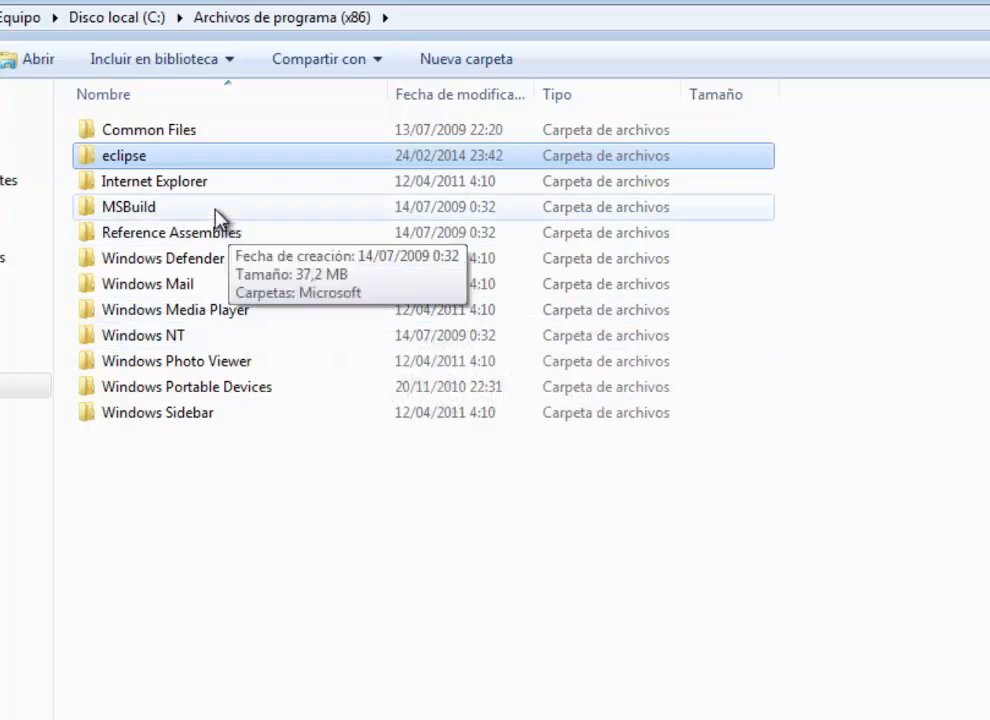
Create a desktop shortcut to the eclipse application in the moved eclipse folder and launch Eclipse from it.
double_click(184, 158)
left_click(141, 340)
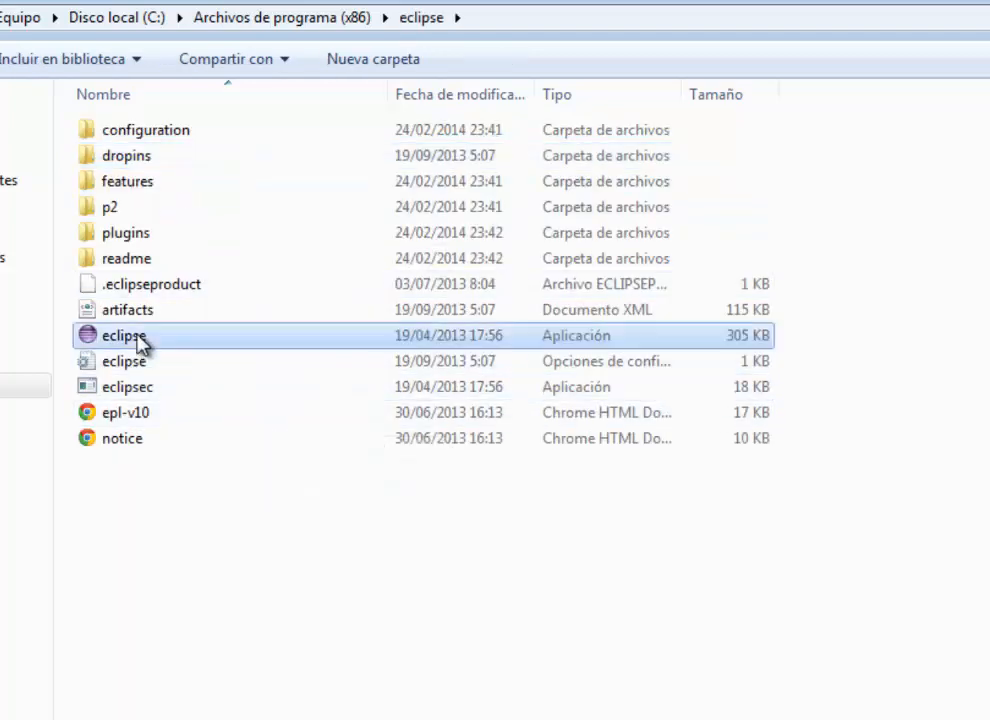
right_click(142, 340)
mouse_move(283, 521)
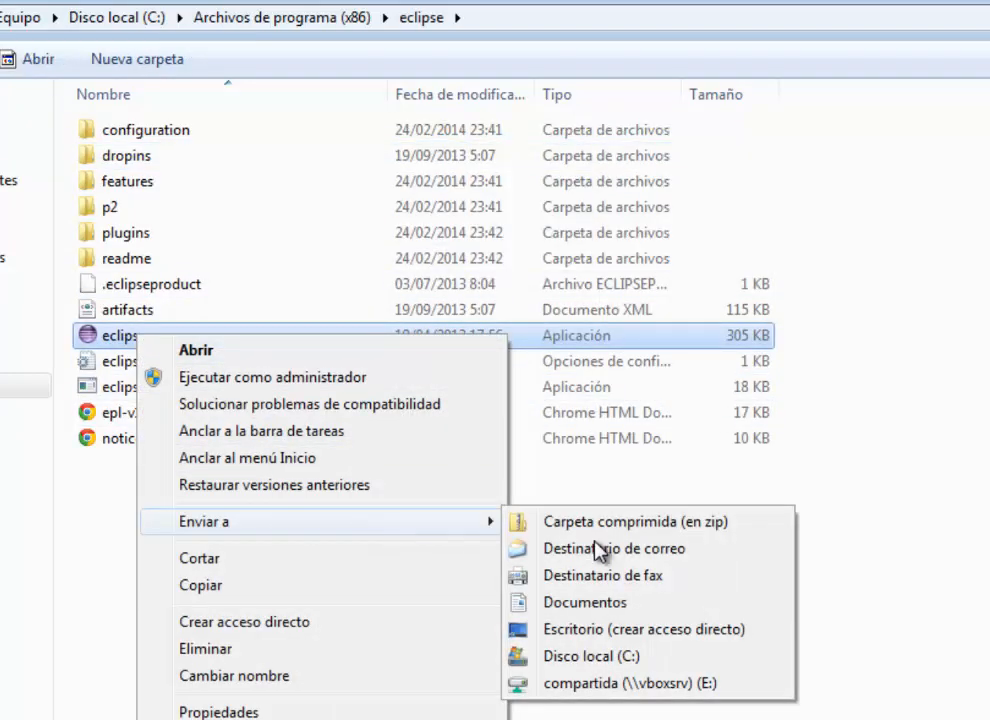
left_click(652, 629)
left_click(641, 670)
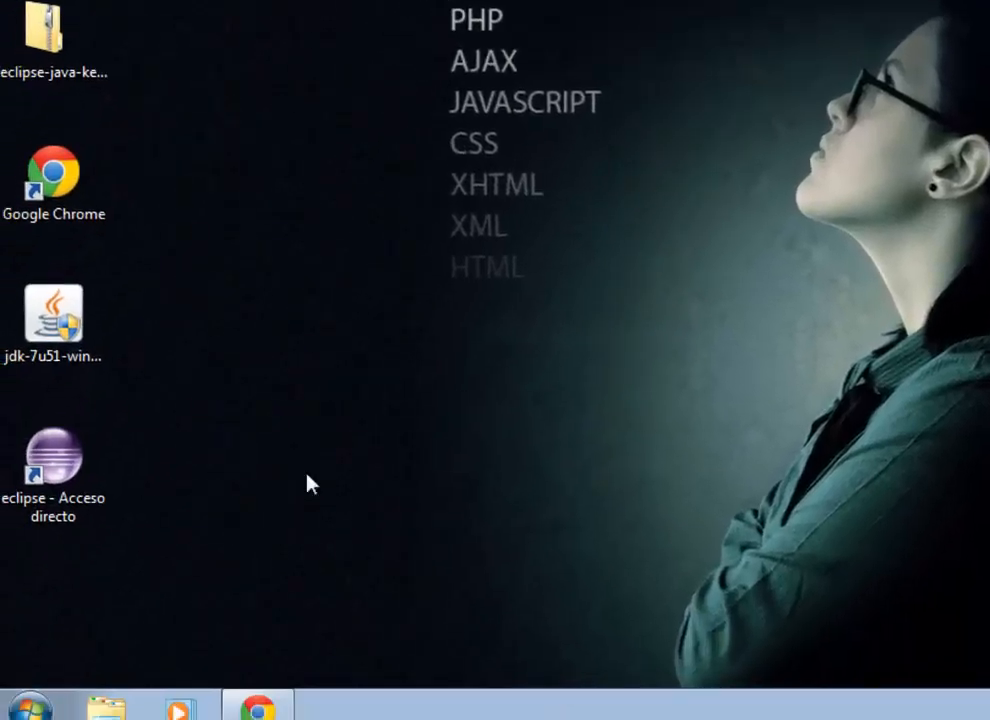
left_click(105, 470)
double_click(64, 445)
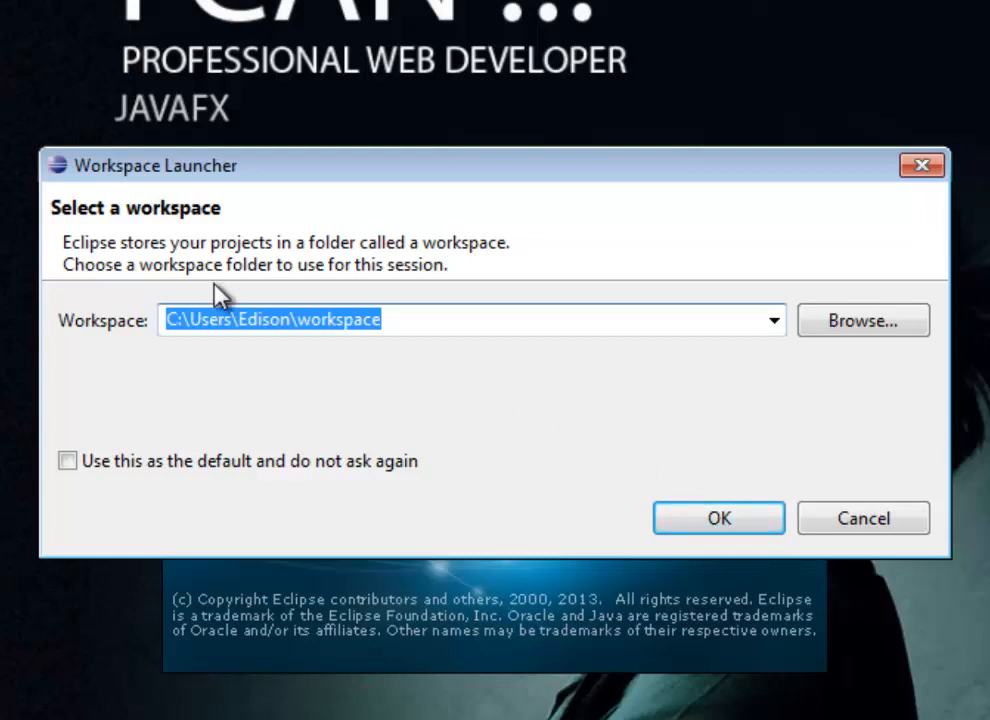
Create a folder named proyectosU on Disco local (C:) and open Eclipse with it as the workspace.
left_click(842, 321)
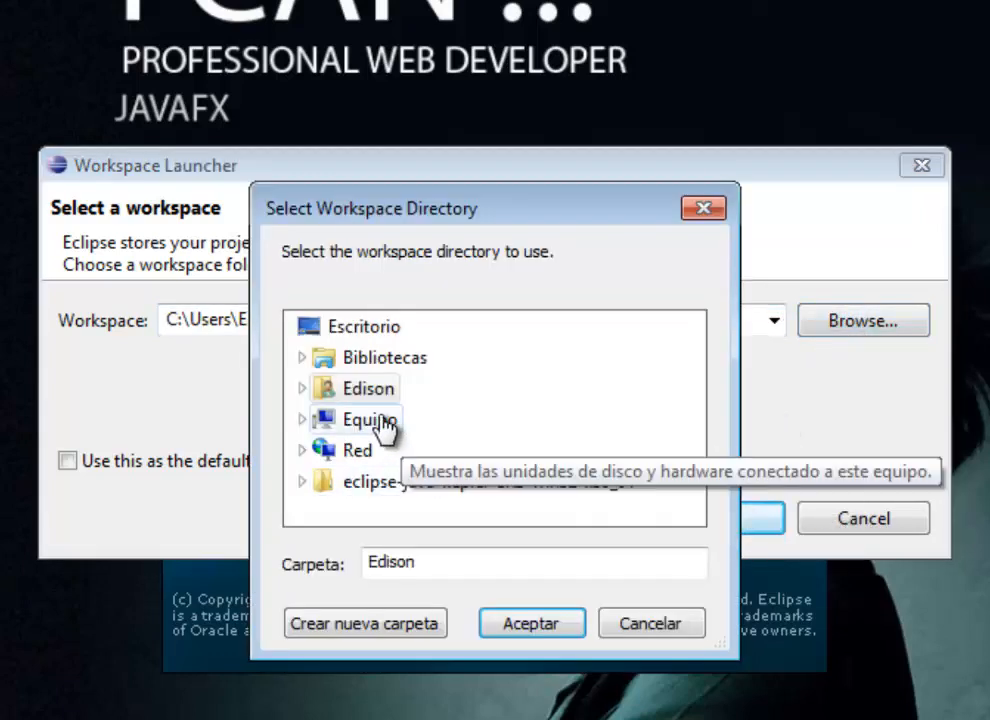
left_click(380, 420)
left_click(465, 451)
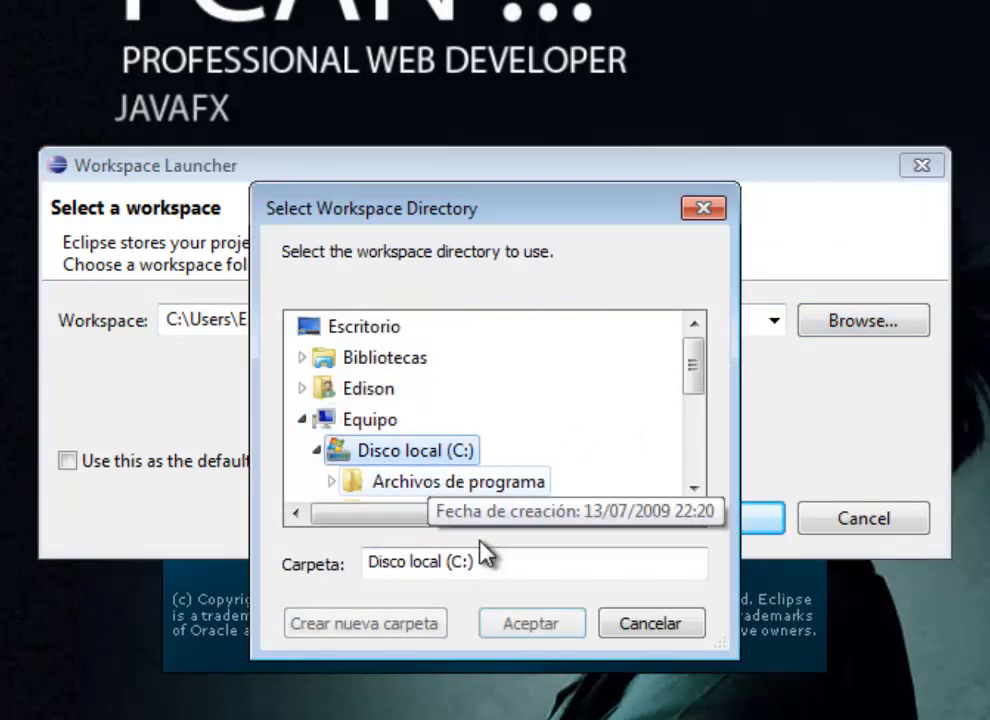
scroll(705, 432, "down", 2)
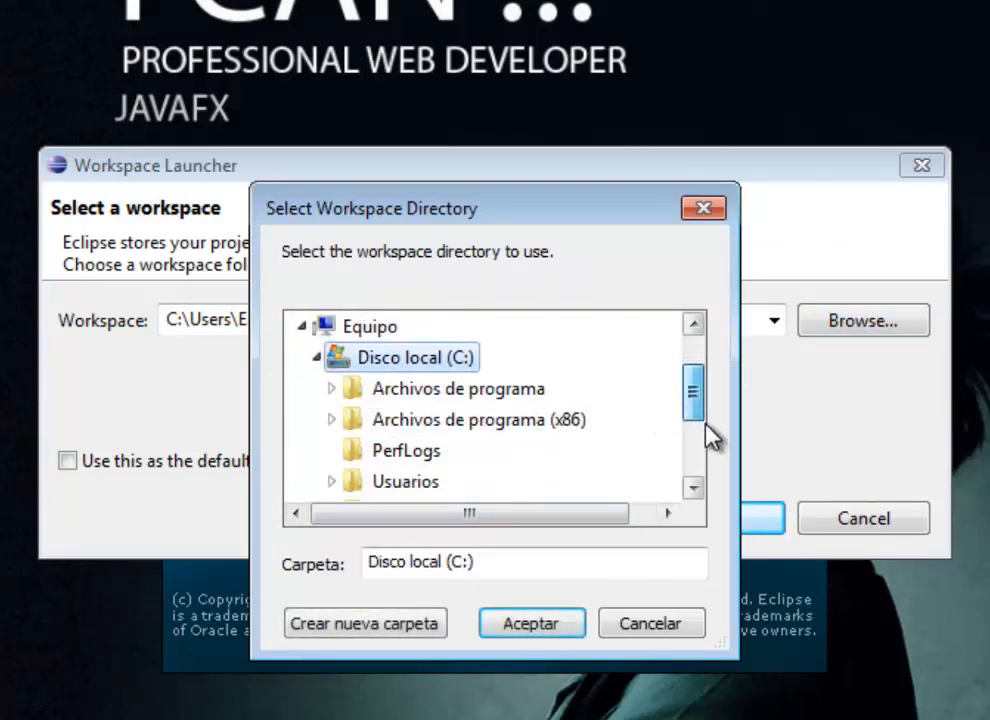
left_click(388, 636)
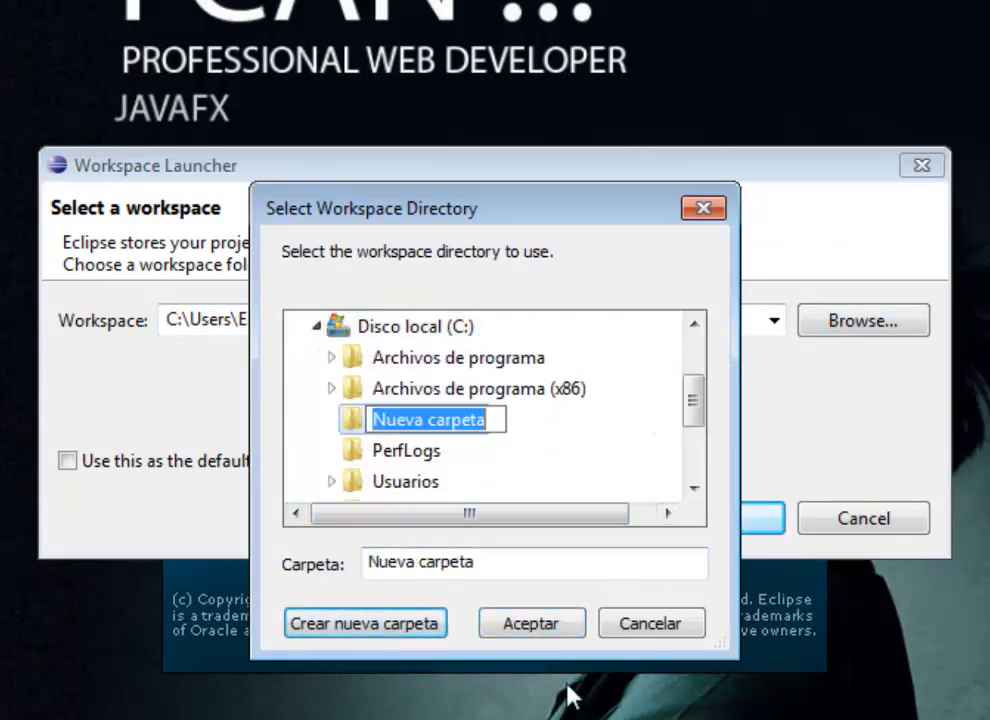
type("proyectos")
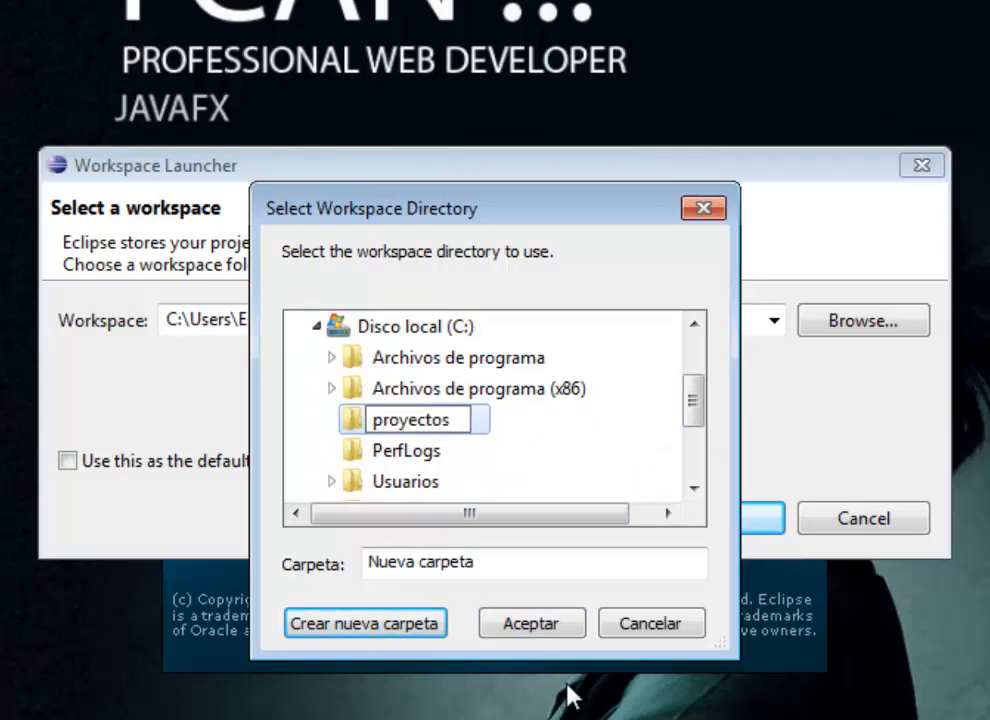
type("U")
left_click(529, 632)
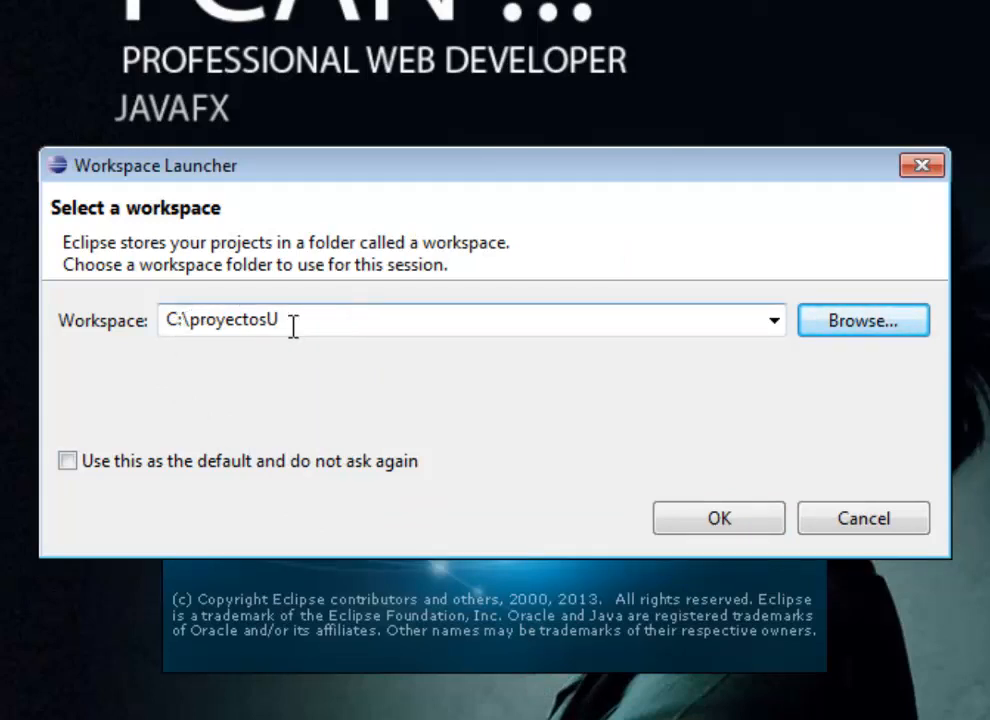
left_click(740, 532)
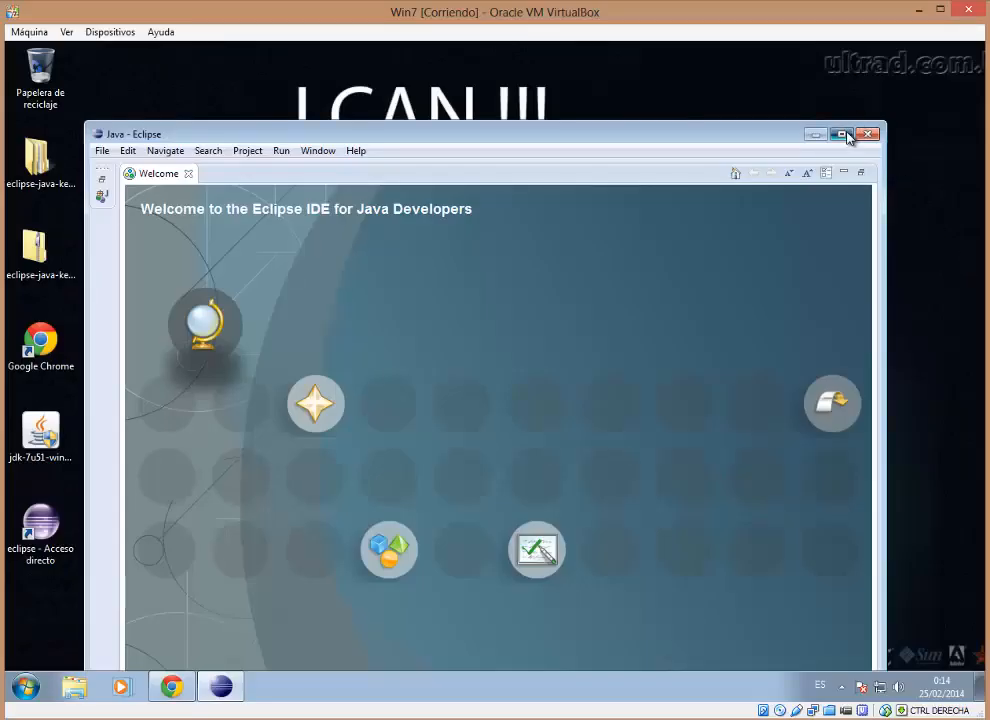
Maximize the Eclipse window, close the Welcome, Task List and Outline views, and narrow the Package Explorer.
left_click(841, 134)
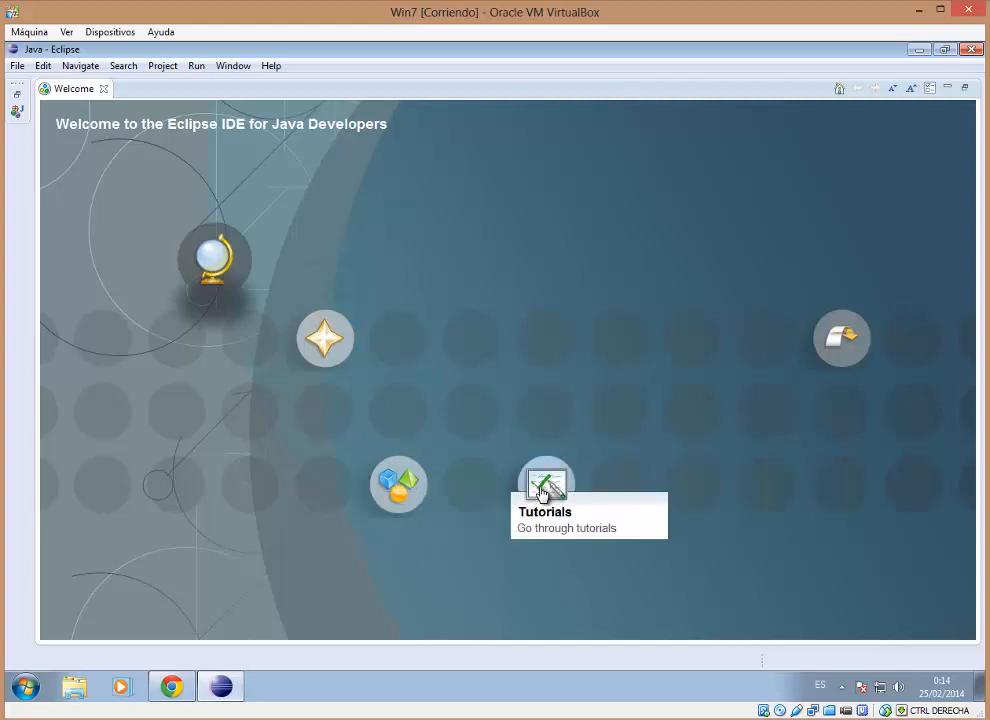
left_click(105, 93)
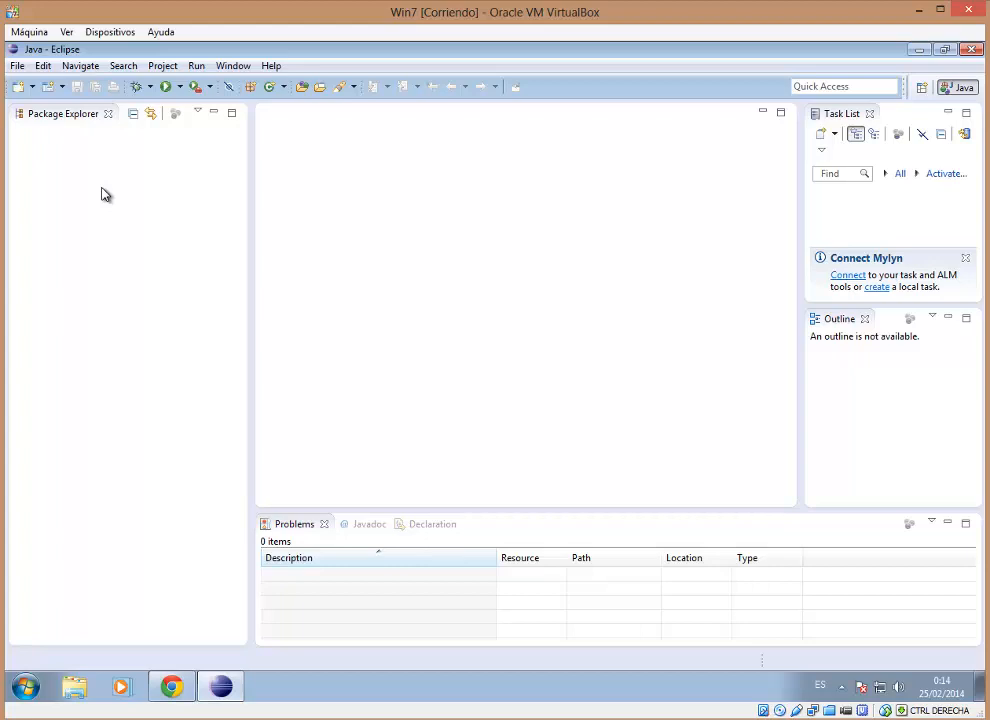
left_click(869, 114)
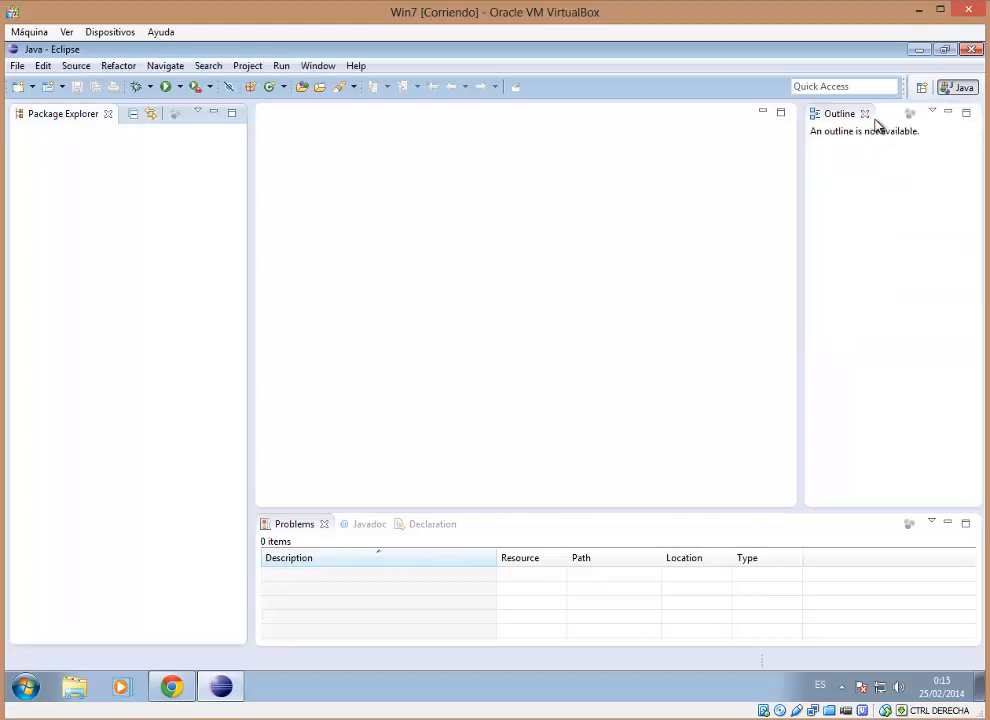
left_click(866, 115)
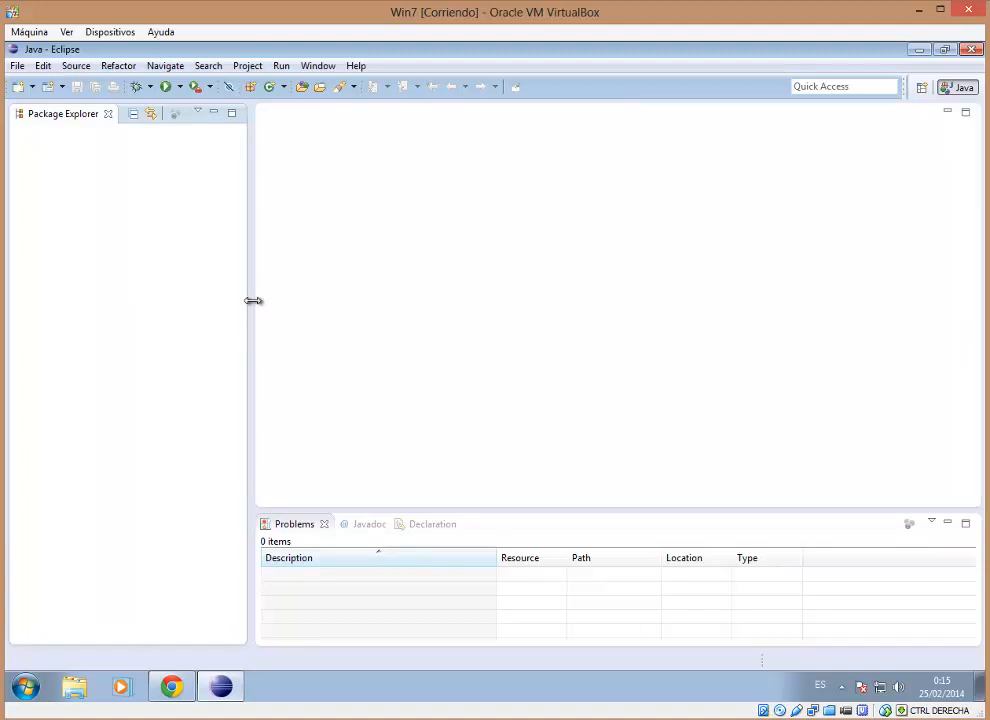
left_click_drag(243, 310, 199, 310)
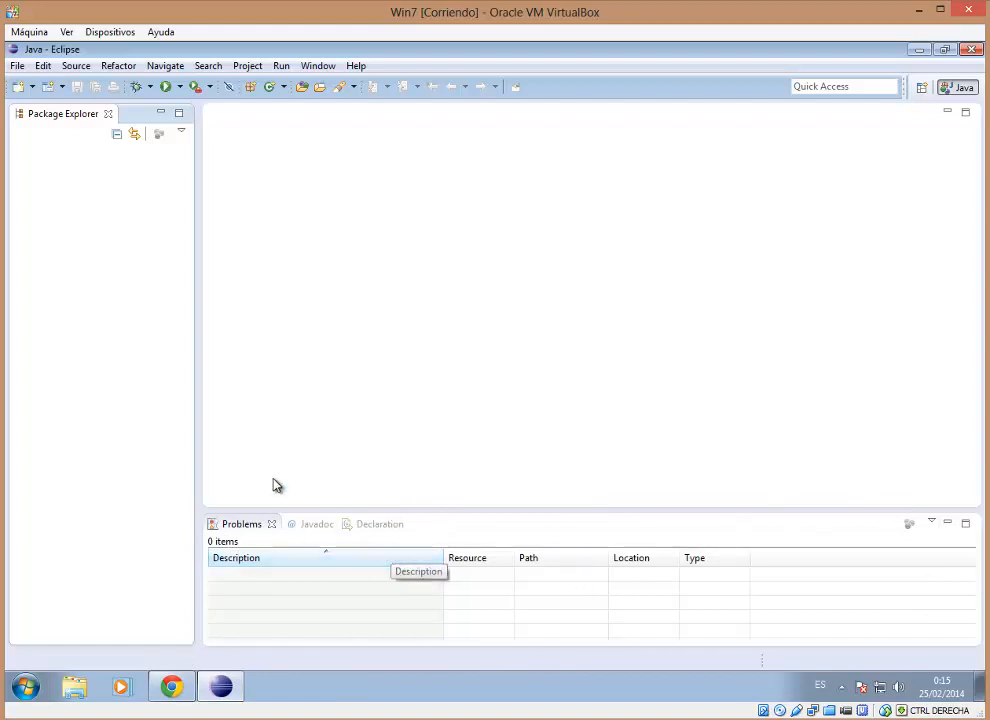
Create a Java project named LogicaI in the default location with the JavaSE-1.7 execution environment.
left_click(17, 65)
mouse_move(44, 88)
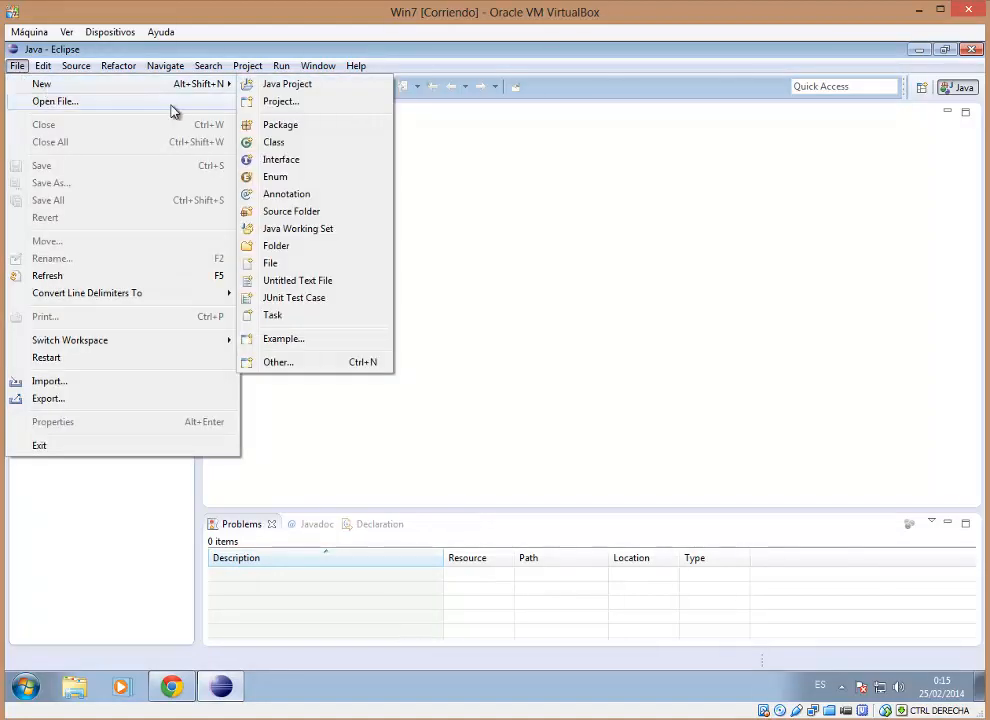
left_click(314, 88)
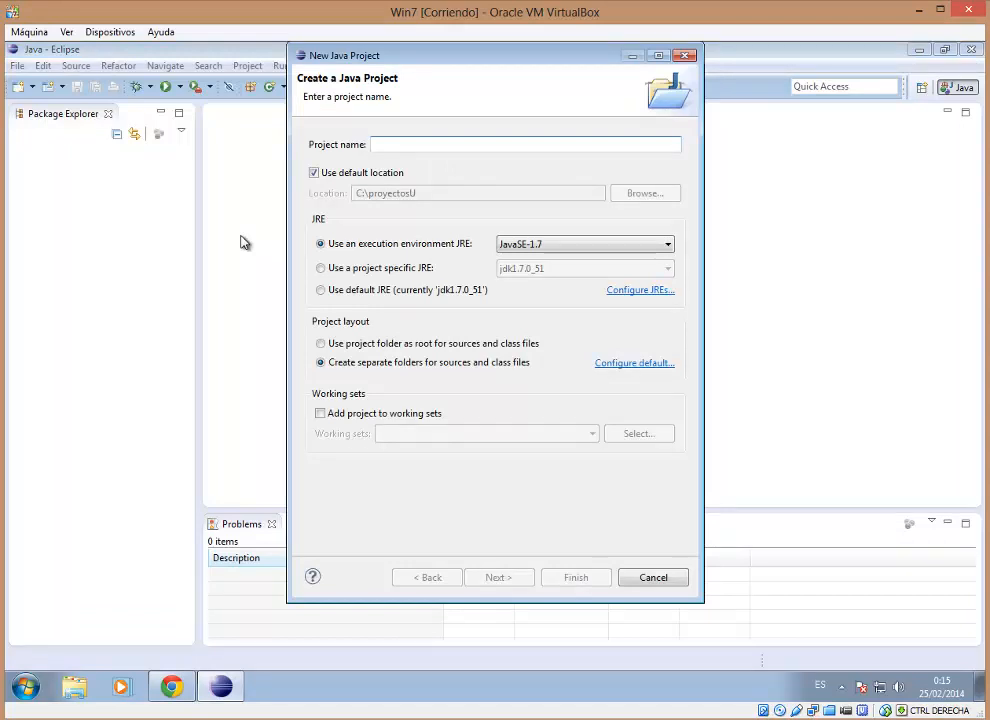
type("Logical")
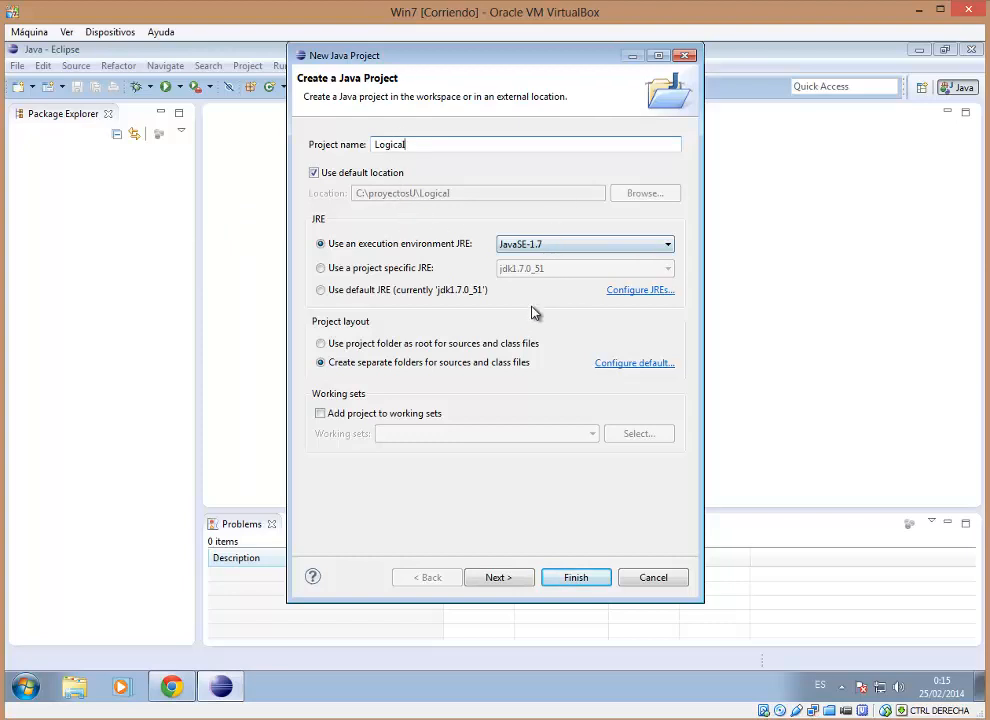
left_click(570, 578)
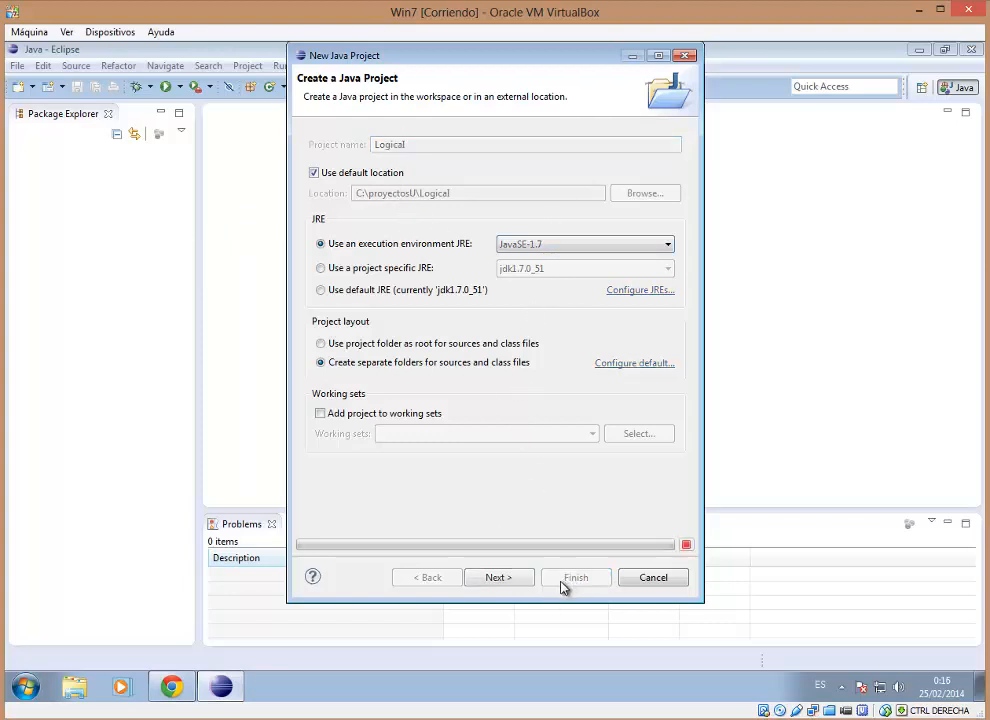
Expand the LogicaI project and examine its contents, including the src folder.
left_click(65, 221)
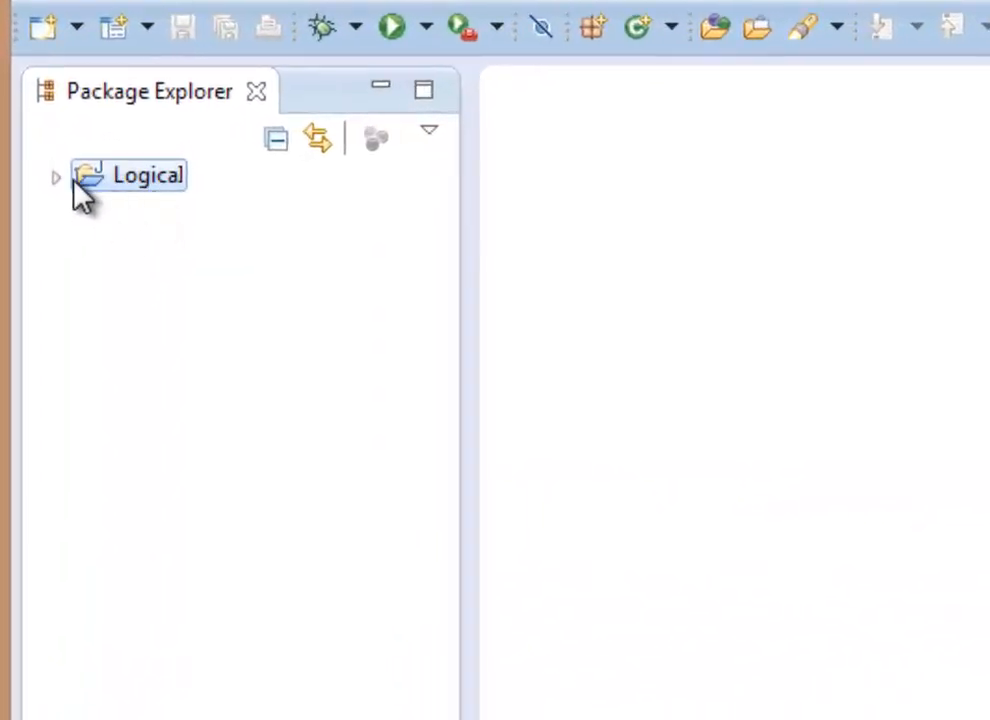
left_click(58, 178)
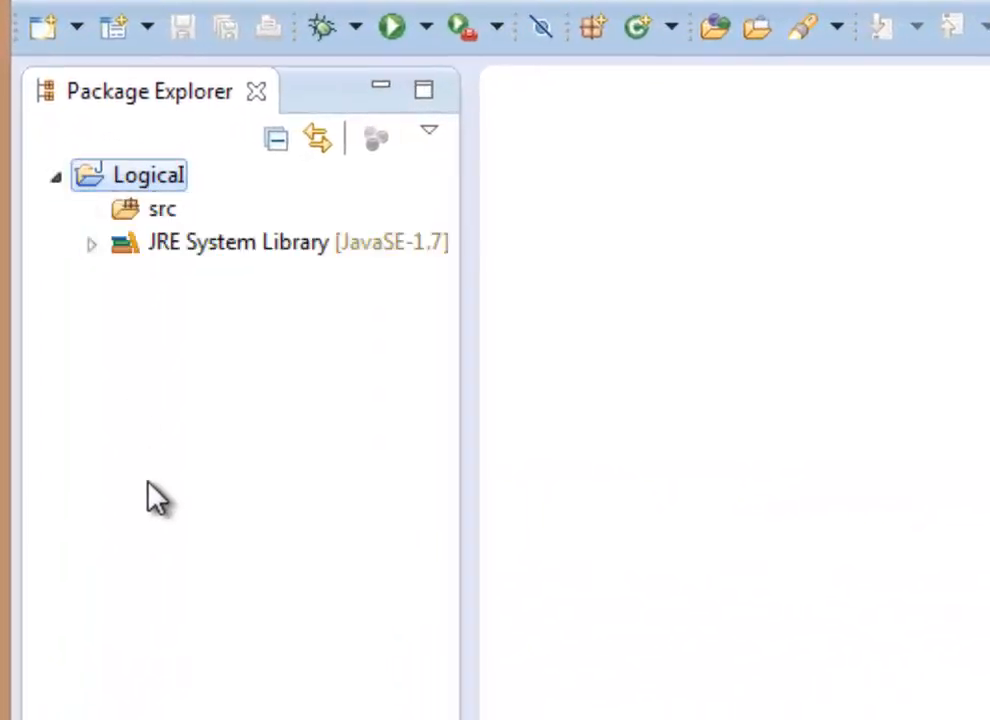
left_click(126, 212)
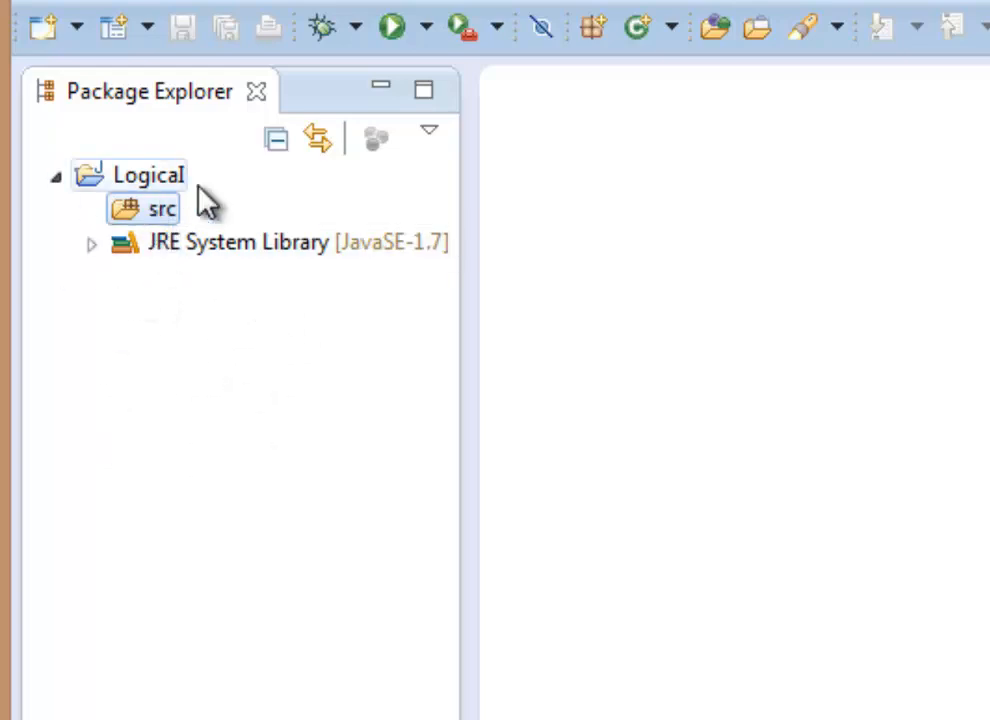
Create a public Java class named PrimeraClase in the LogicaI project, including the public static void main(String[] args) method stub.
left_click(160, 190)
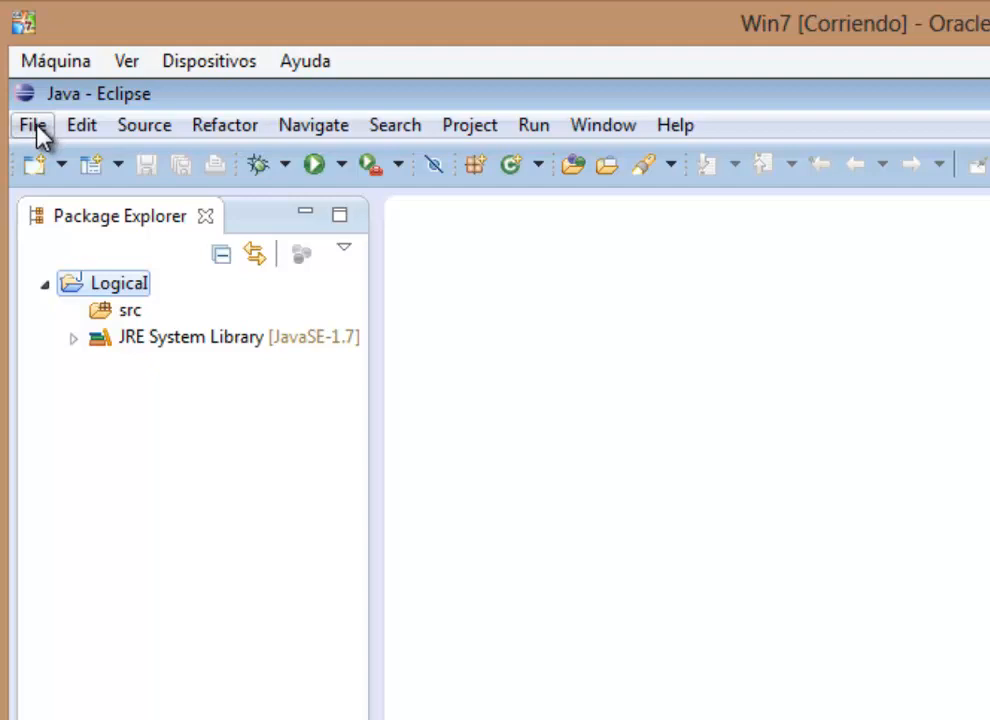
left_click(35, 126)
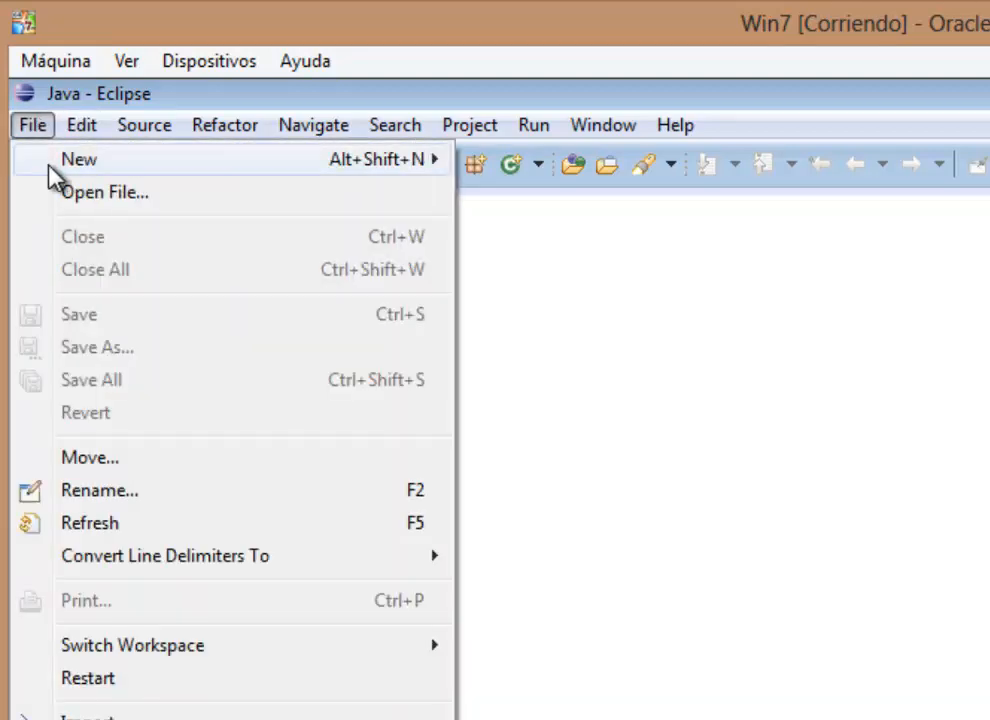
mouse_move(445, 168)
left_click(550, 268)
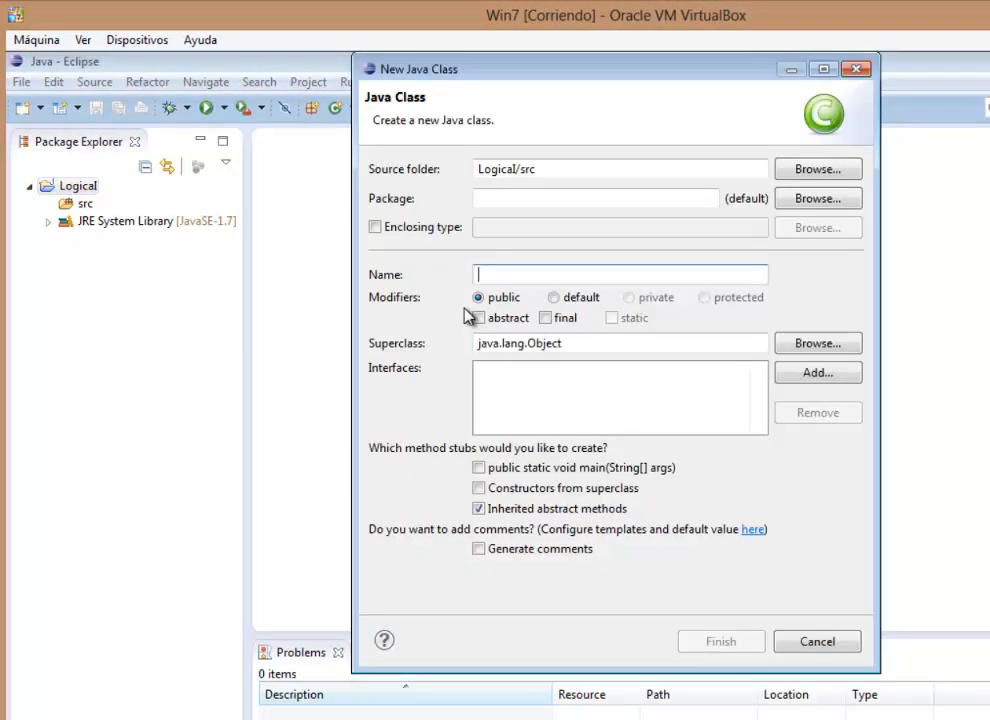
type("Pri")
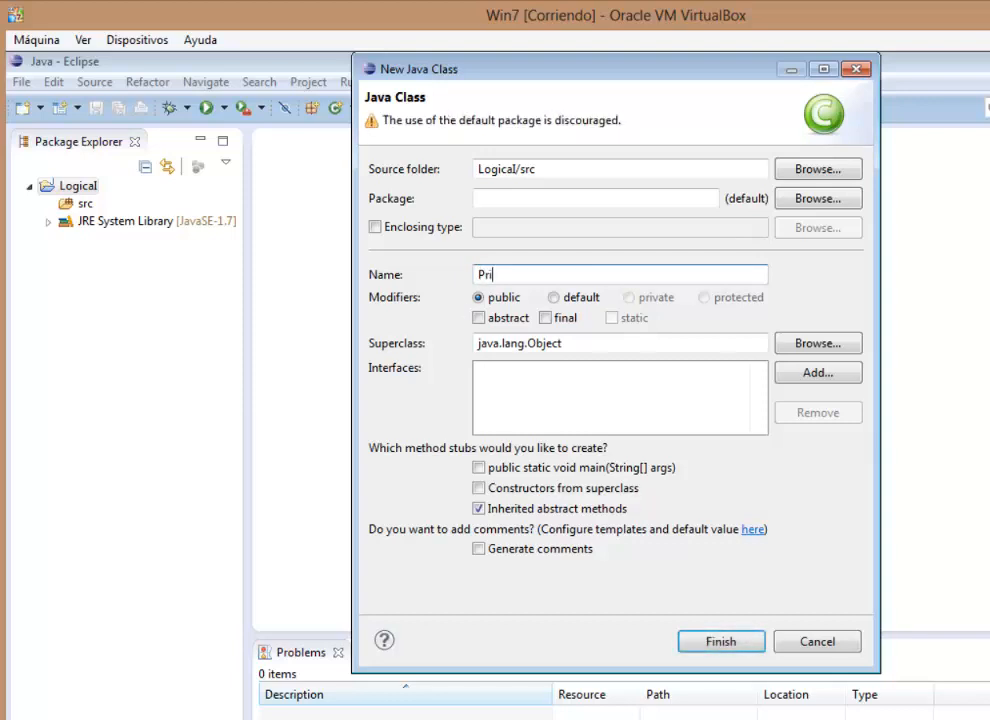
type("meraClase")
key("BackSpace")
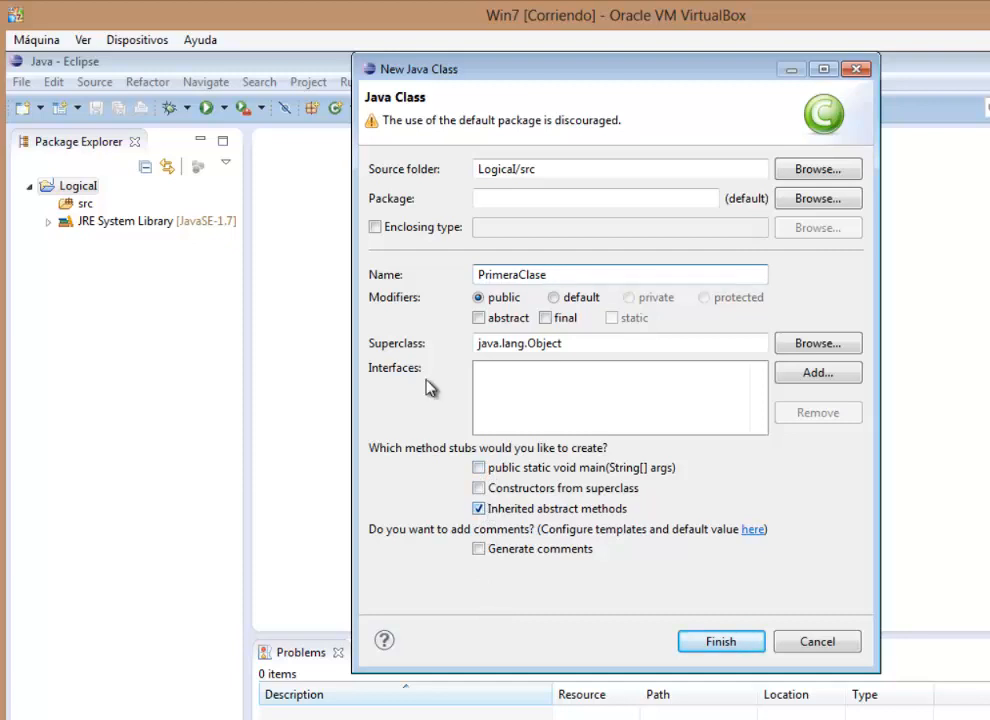
left_click(565, 468)
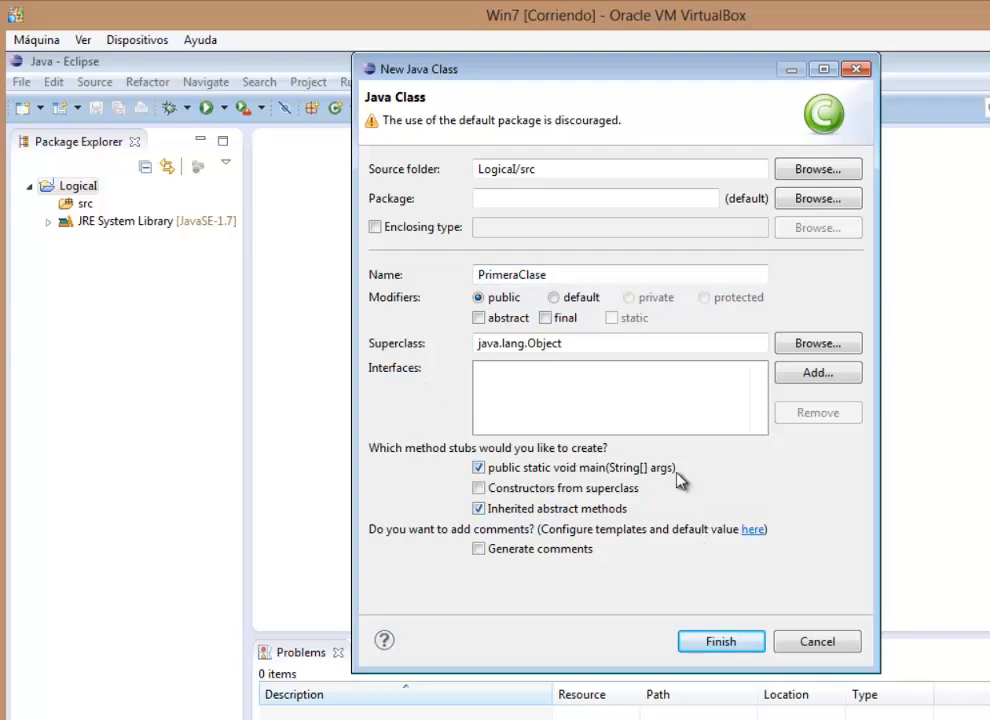
left_click(722, 644)
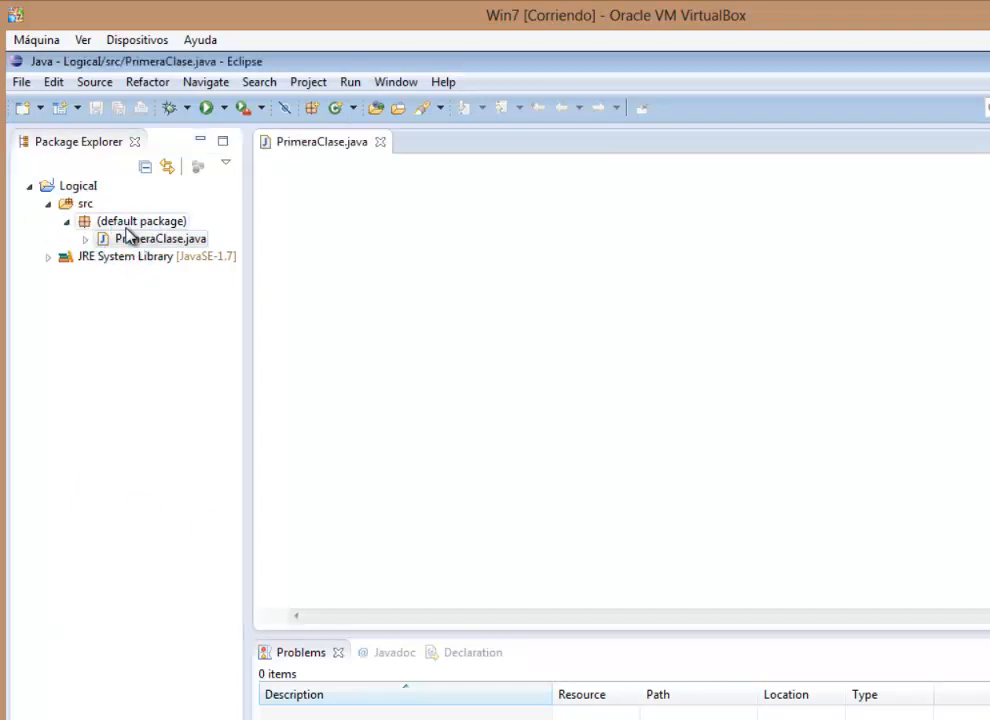
Examine the class declaration and the public static modifiers of the main method in PrimeraClase.java.
left_click(127, 242)
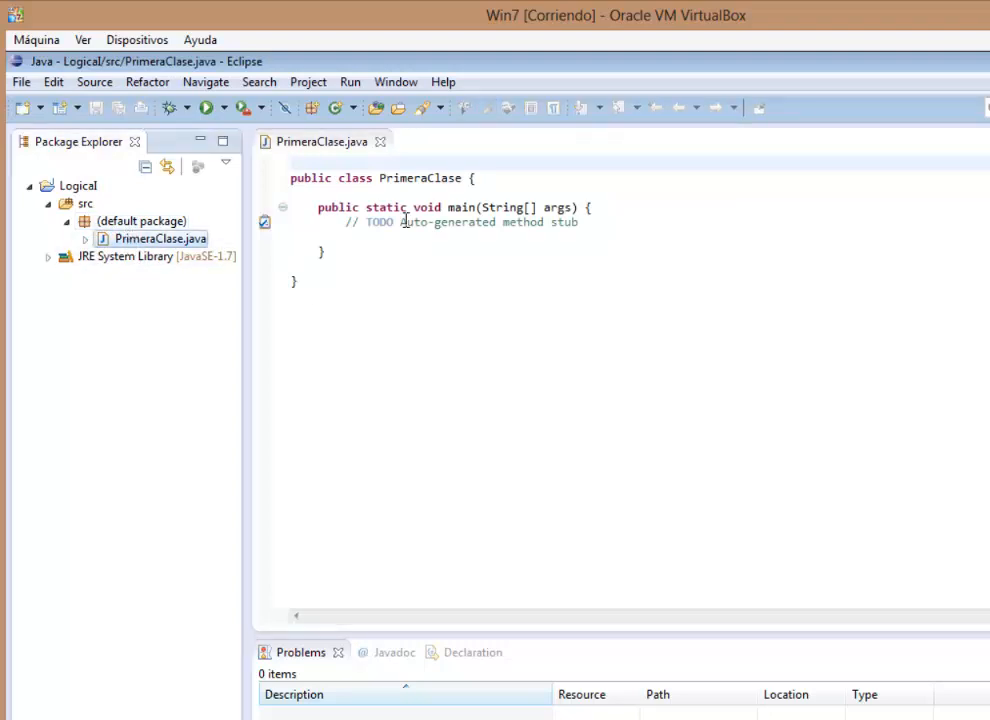
left_click(320, 187)
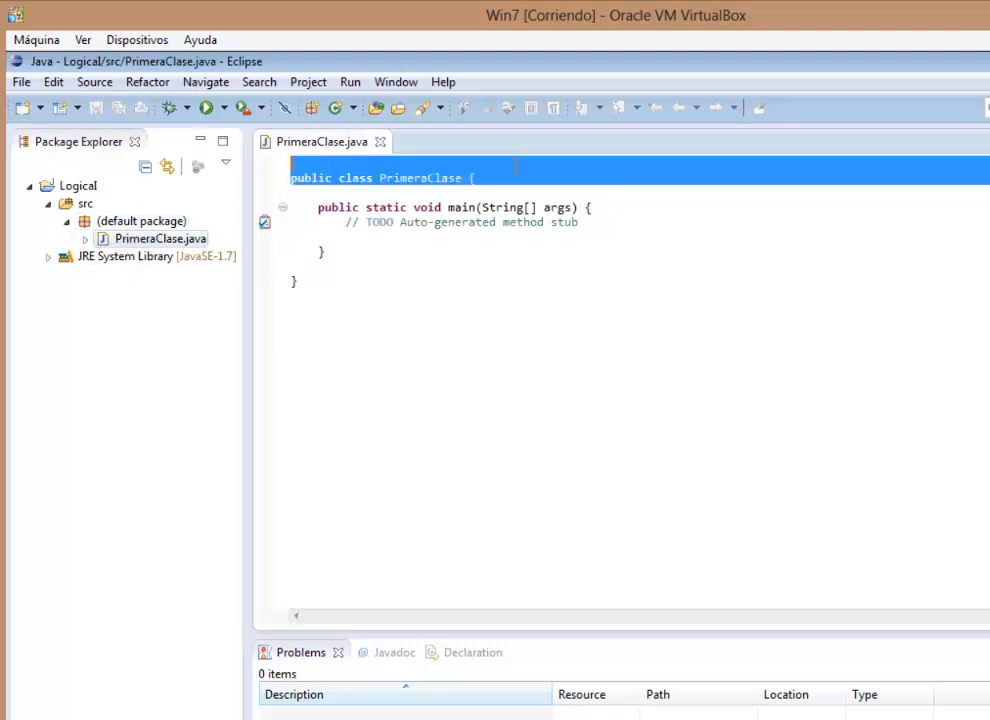
double_click(338, 210)
double_click(390, 208)
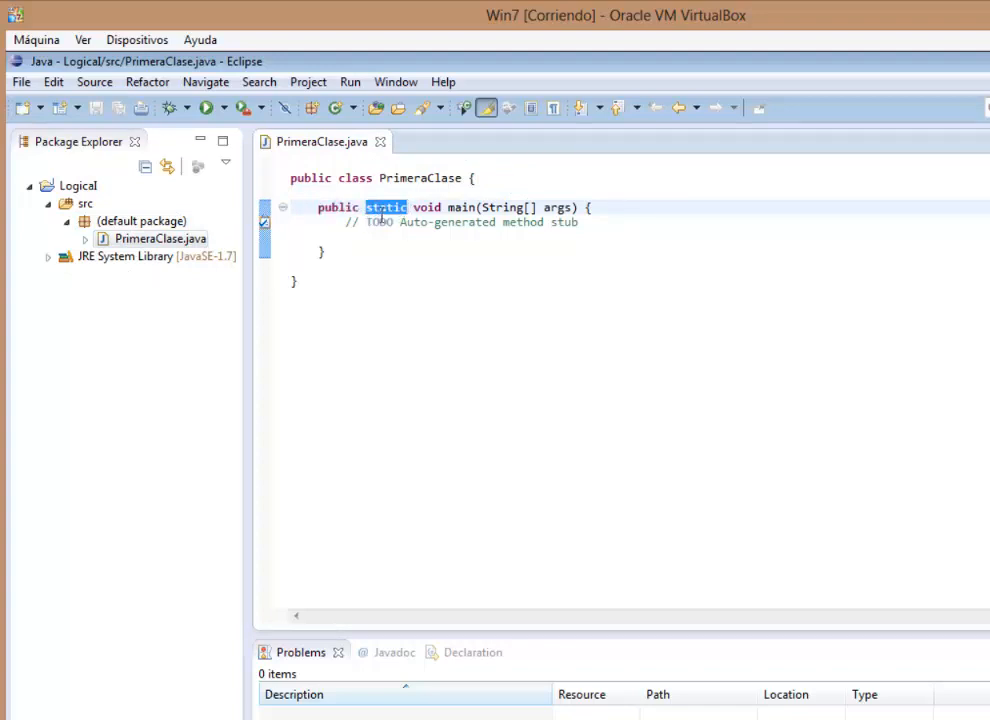
double_click(380, 222)
double_click(382, 210)
double_click(418, 178)
double_click(390, 209)
triple_click(392, 212)
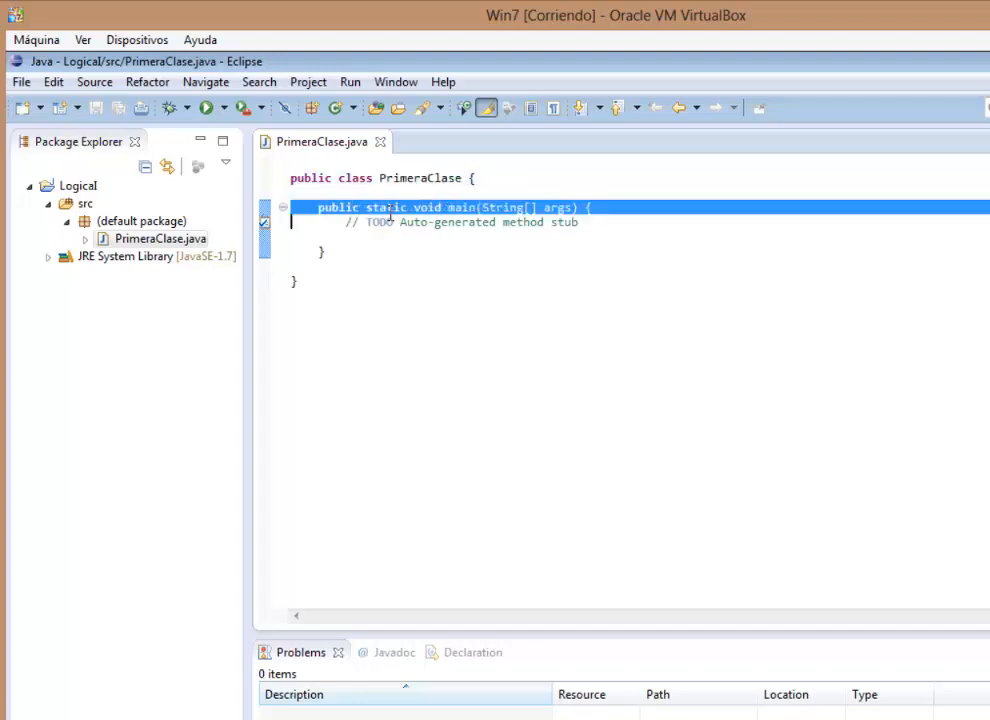
double_click(390, 210)
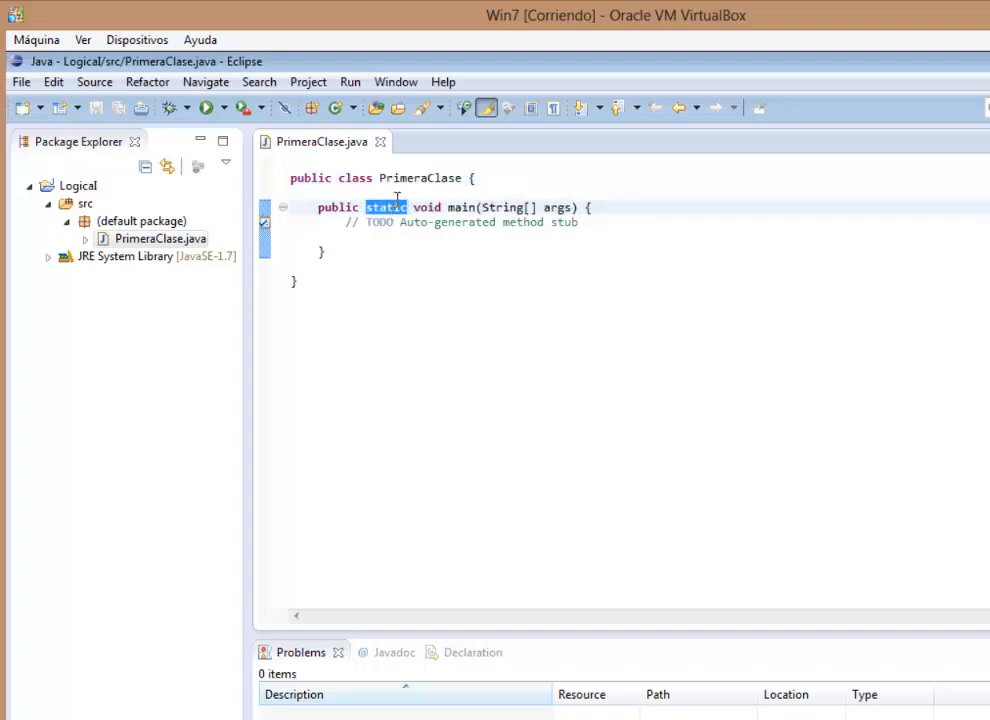
left_click(397, 199)
double_click(398, 204)
left_click(420, 222)
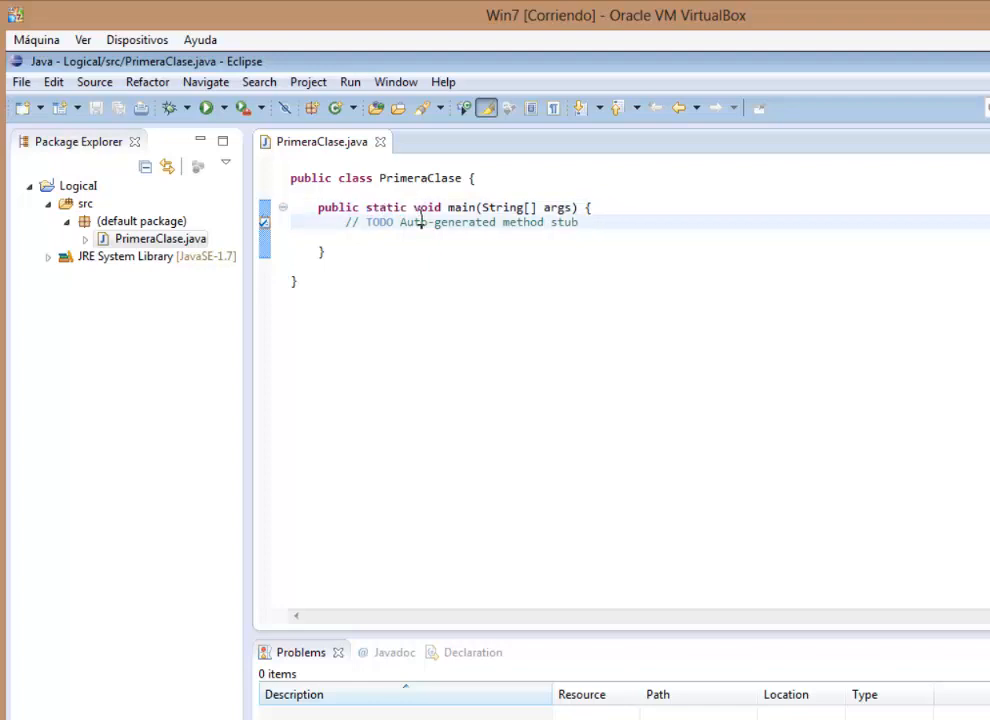
Examine the void return type, the main name and the String[] args parameter in the method signature.
double_click(424, 206)
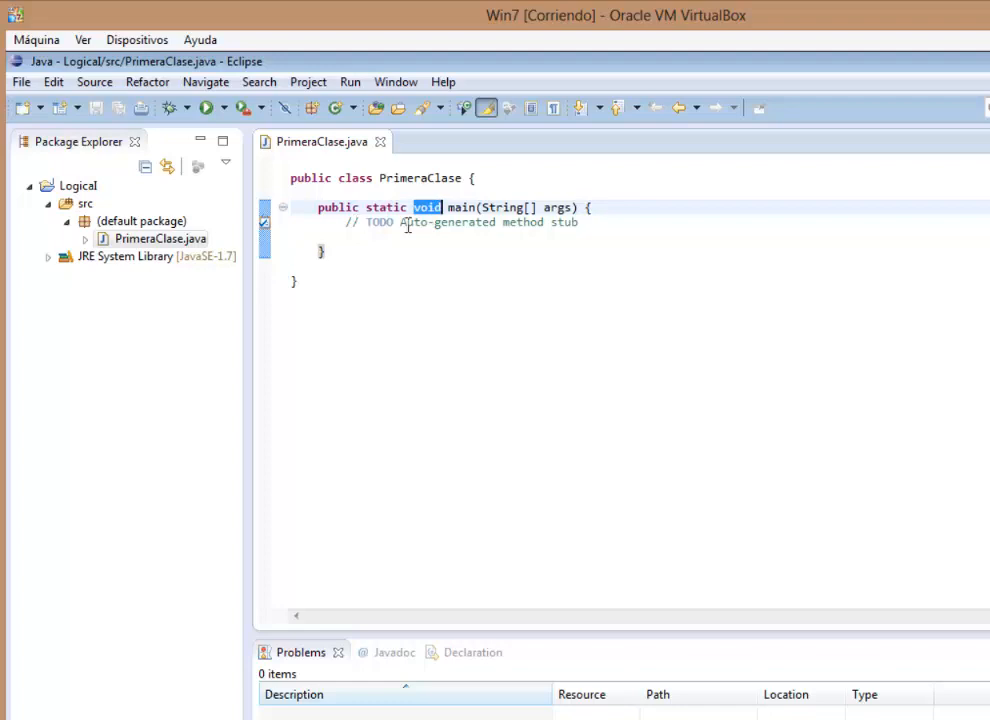
double_click(462, 208)
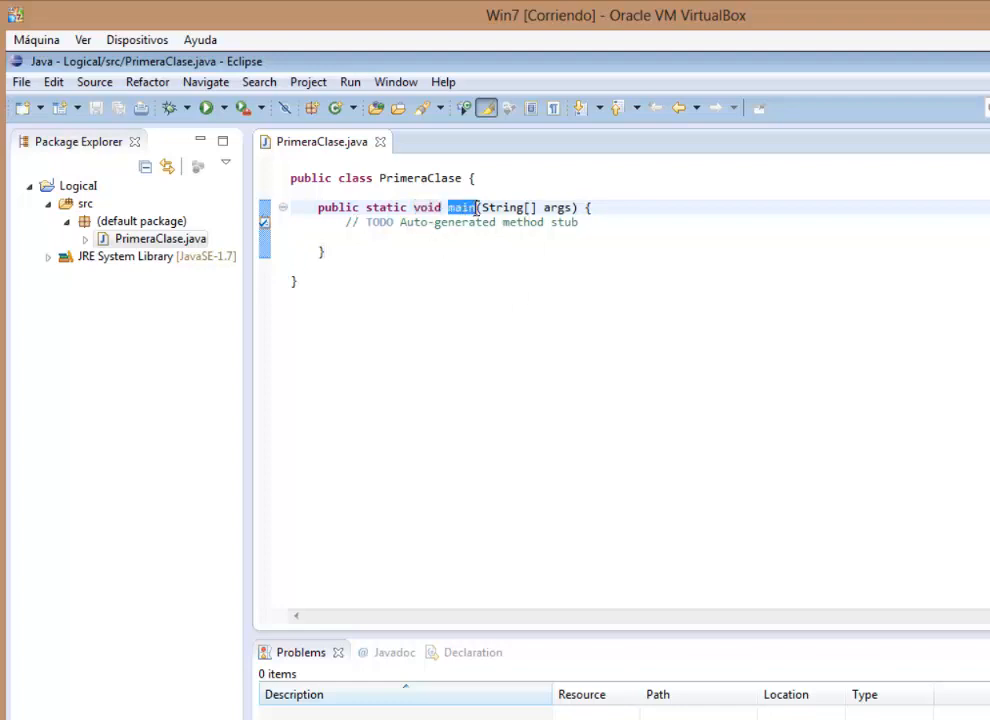
left_click_drag(481, 208, 562, 208)
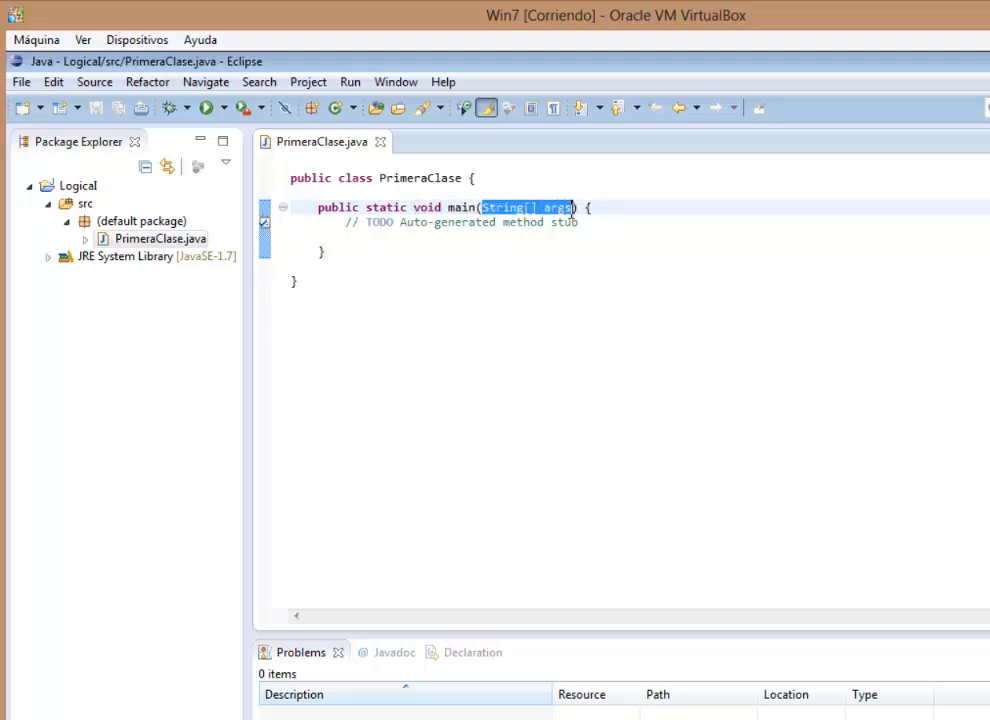
left_click(596, 236)
left_click(608, 221)
left_click(504, 270)
left_click(345, 237)
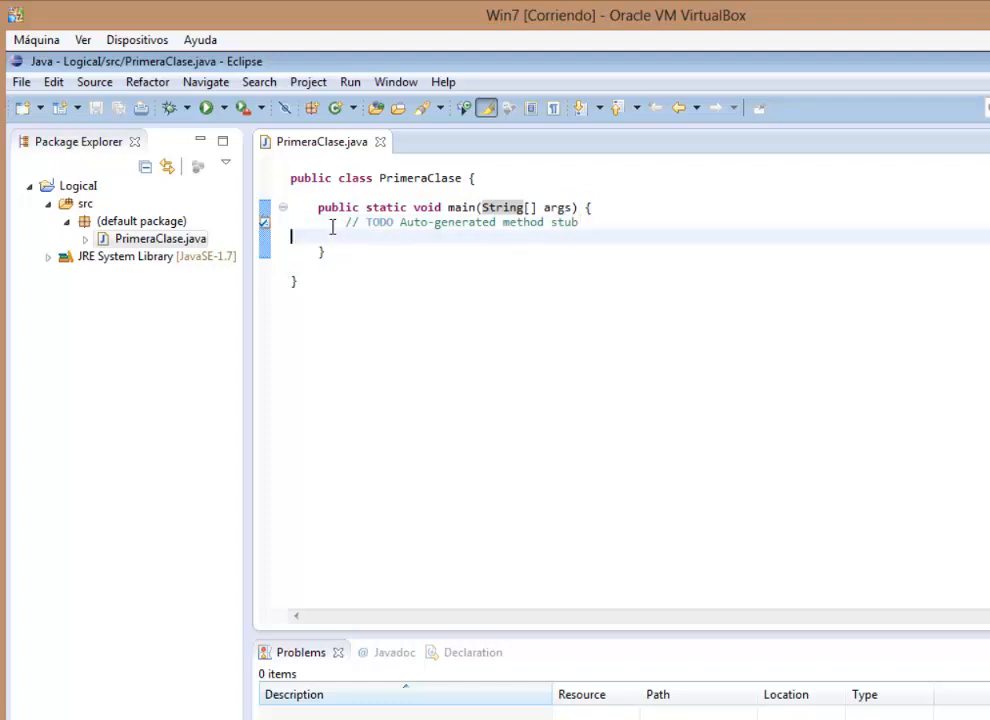
mouse_move(318, 208)
left_mouse_down()
mouse_move(506, 200)
mouse_move(624, 210)
left_mouse_up()
Insert a System.out.println call on the blank line in the main method, using the println(String x) completion proposal.
left_click(588, 236)
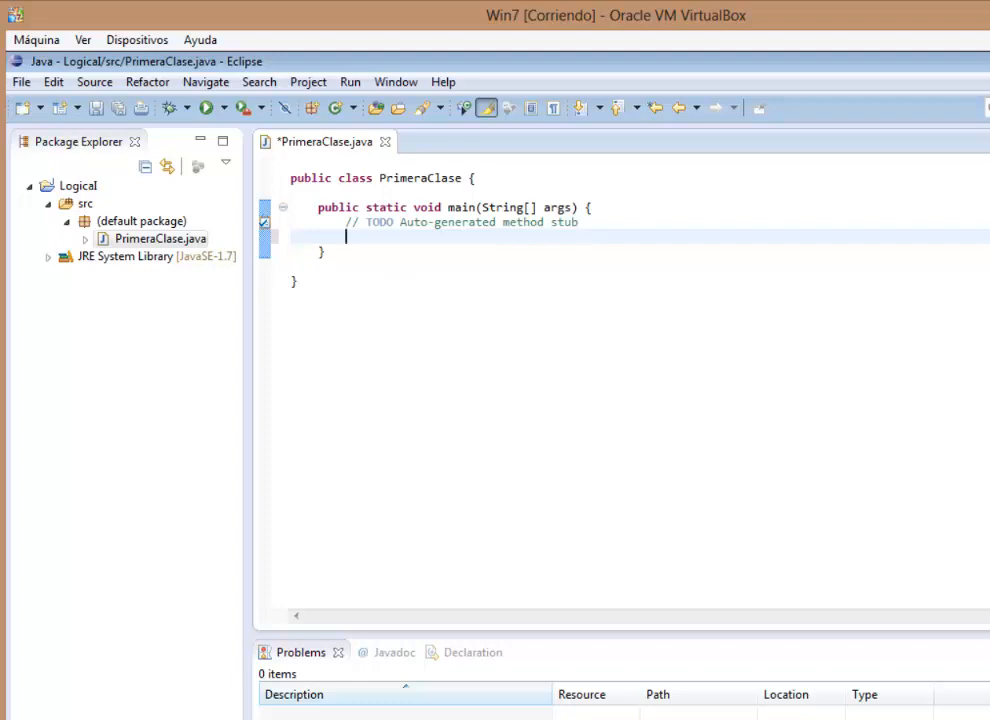
key("BackSpace")
key("BackSpace")
type("System.")
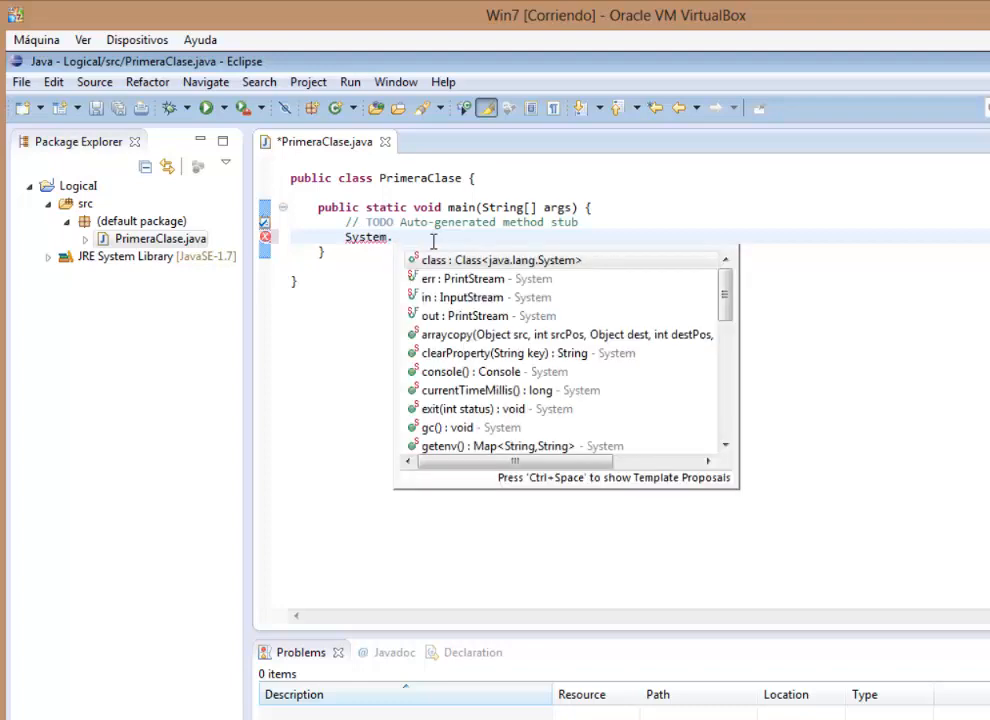
type("o")
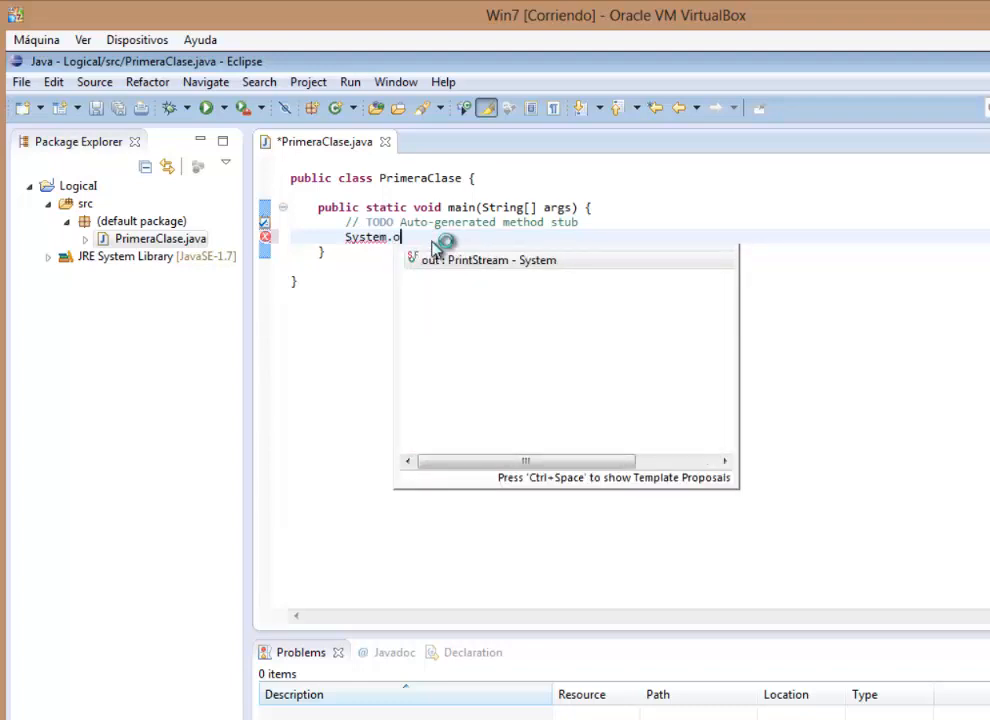
type("ut")
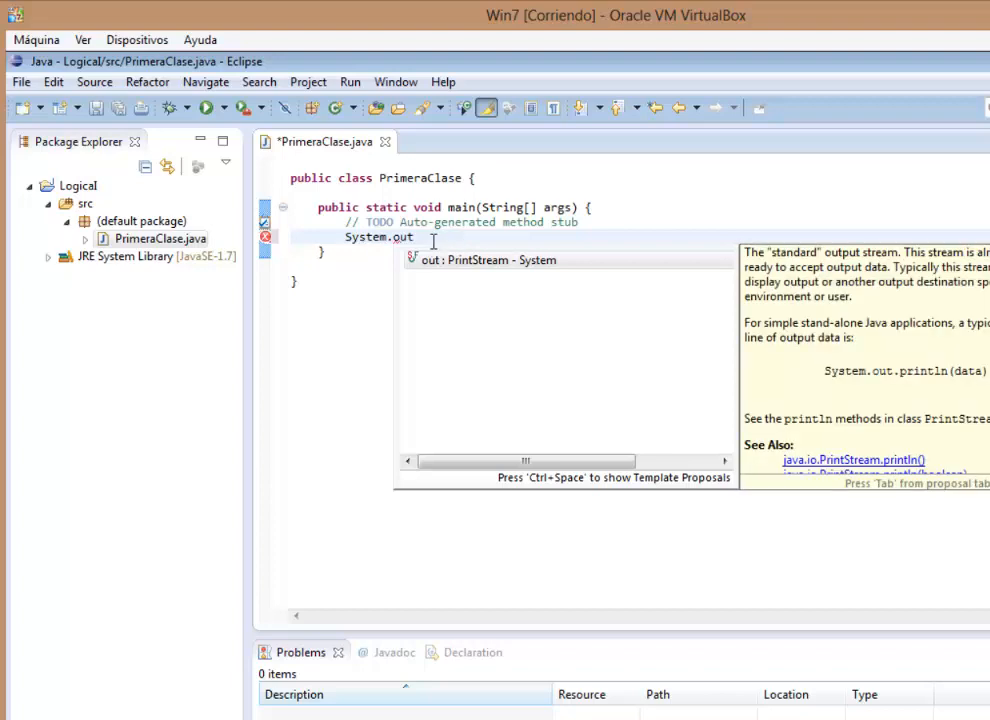
type(".")
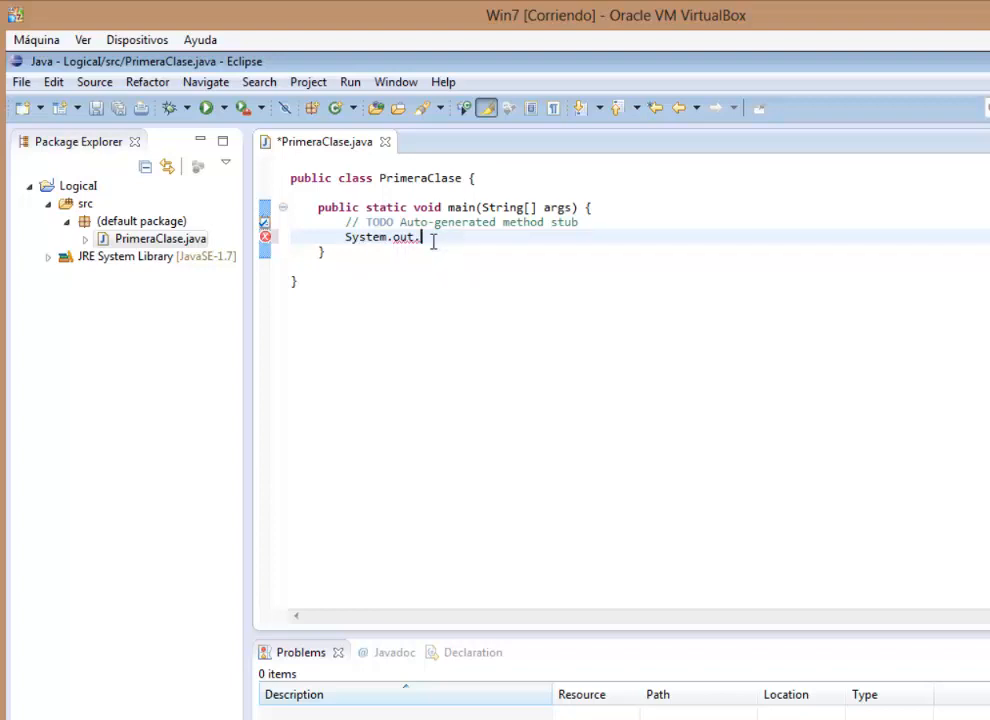
type("print")
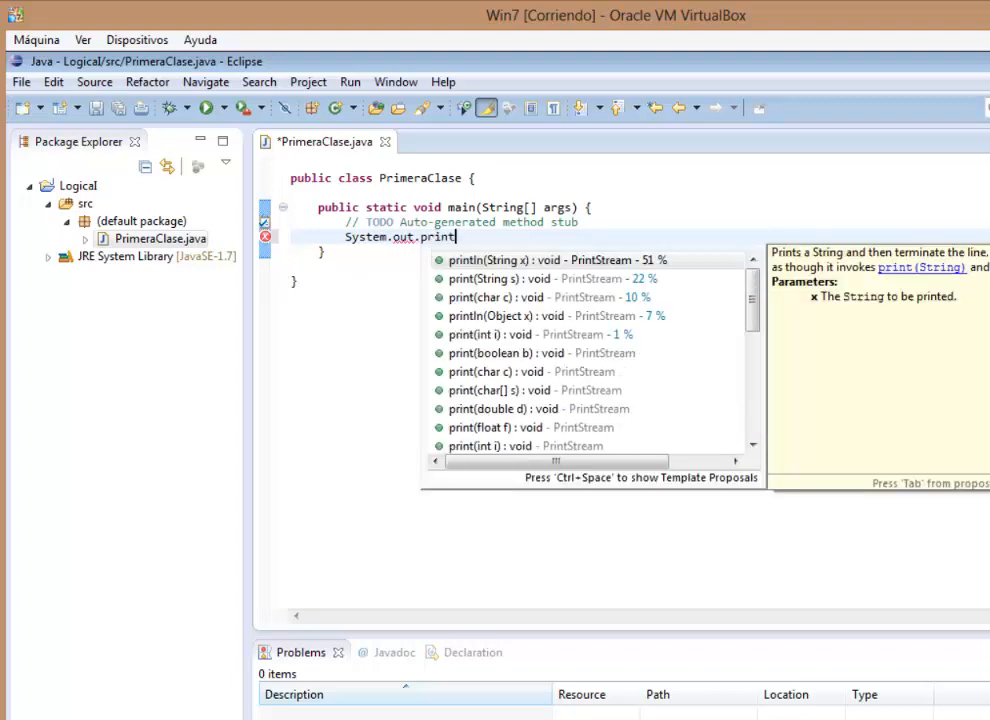
type("l")
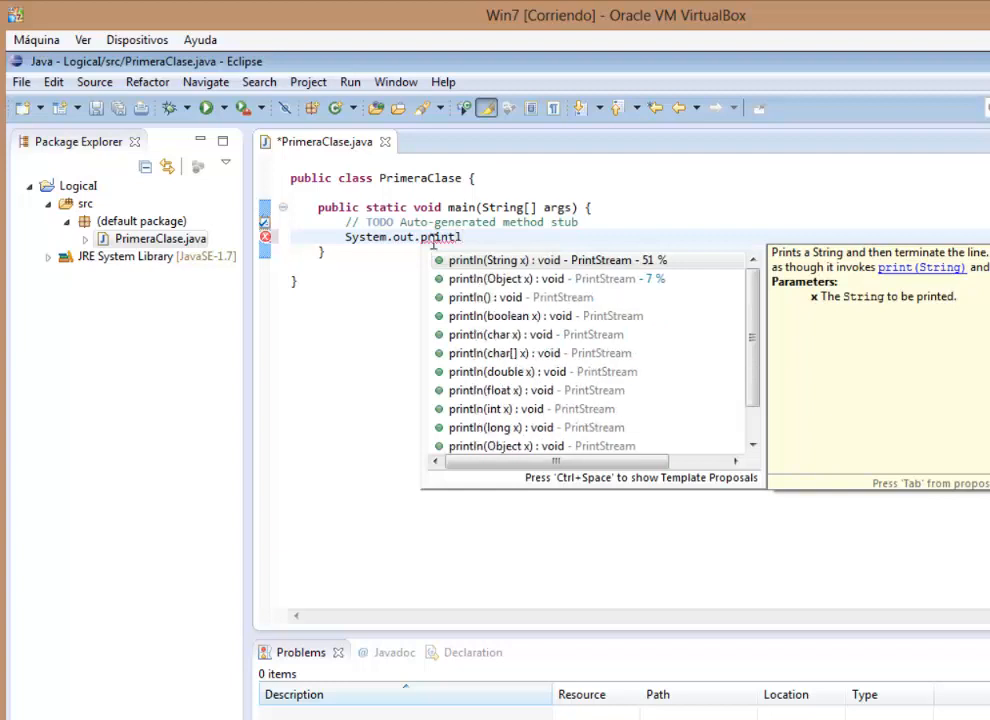
key("Down")
key("Down")
key("Down")
key("Down")
key("Down")
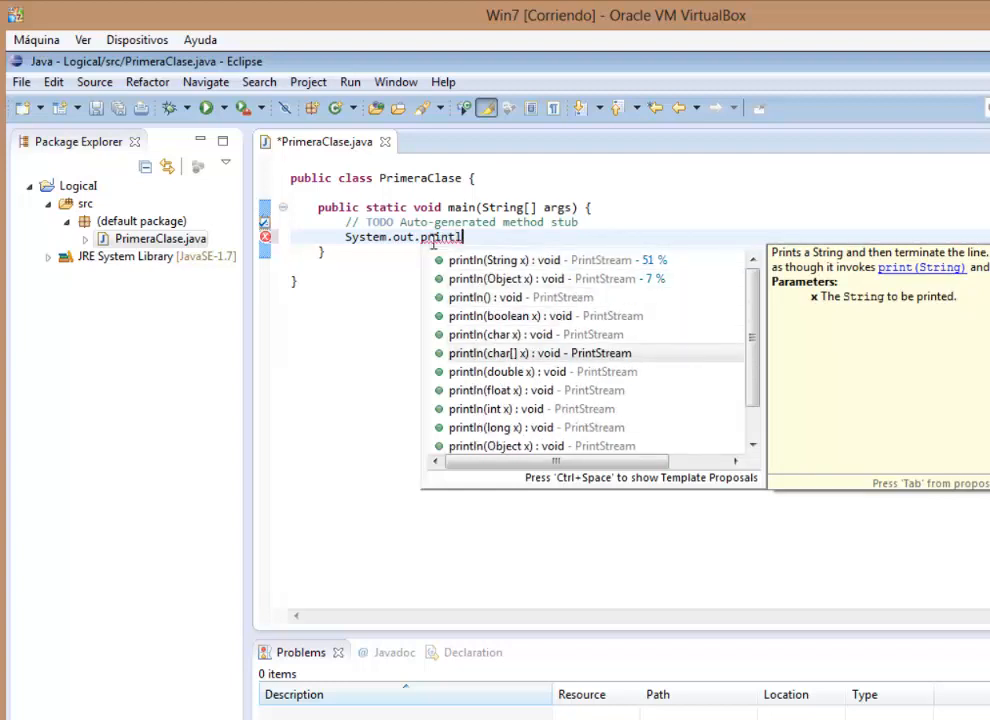
key("Down")
key("Down")
key("Down")
key("Up")
key("Up")
key("Up")
key("Up")
key("Up")
key("Up")
key("Up")
key("Up")
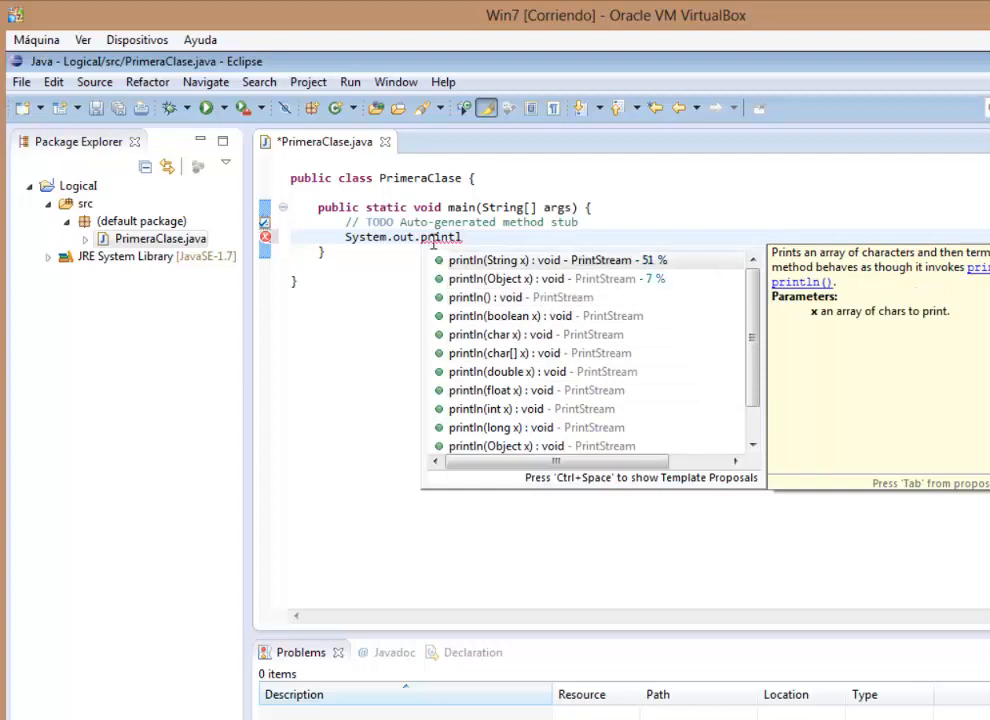
key("Return")
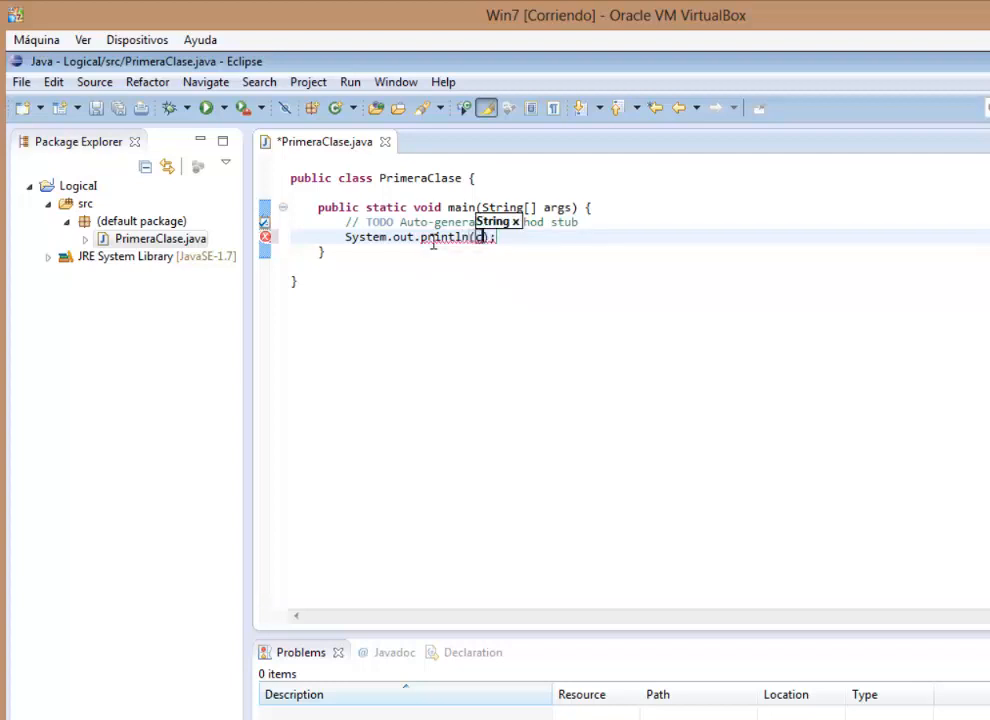
Set the println argument to the string "HOLA MUNDO!!!".
key("BackSpace")
type("\"")
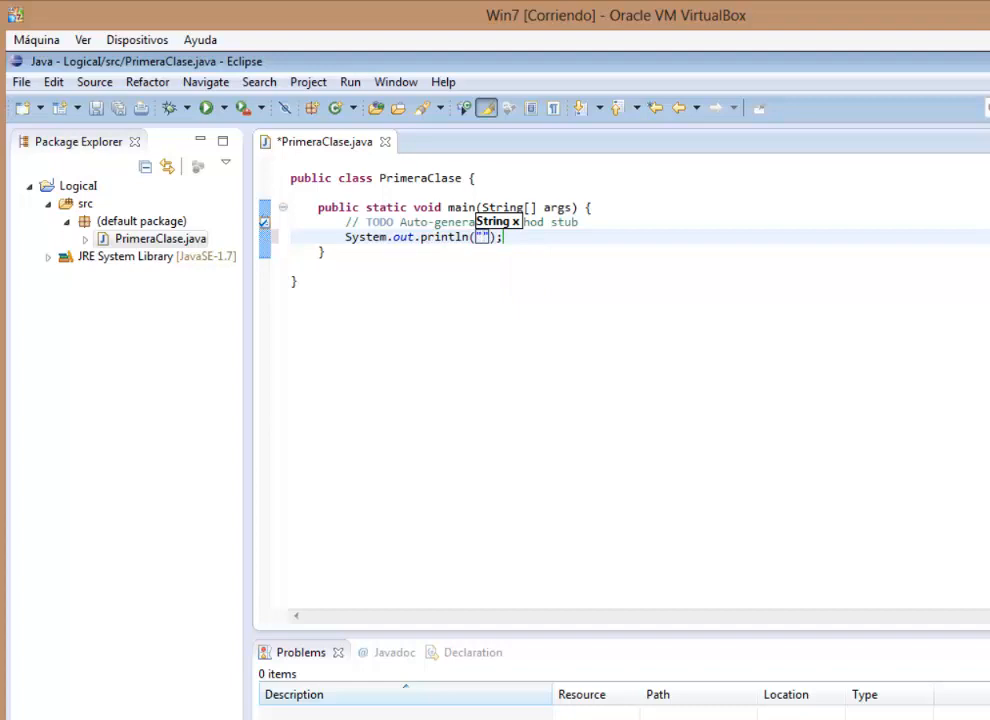
type("HOLA MUN")
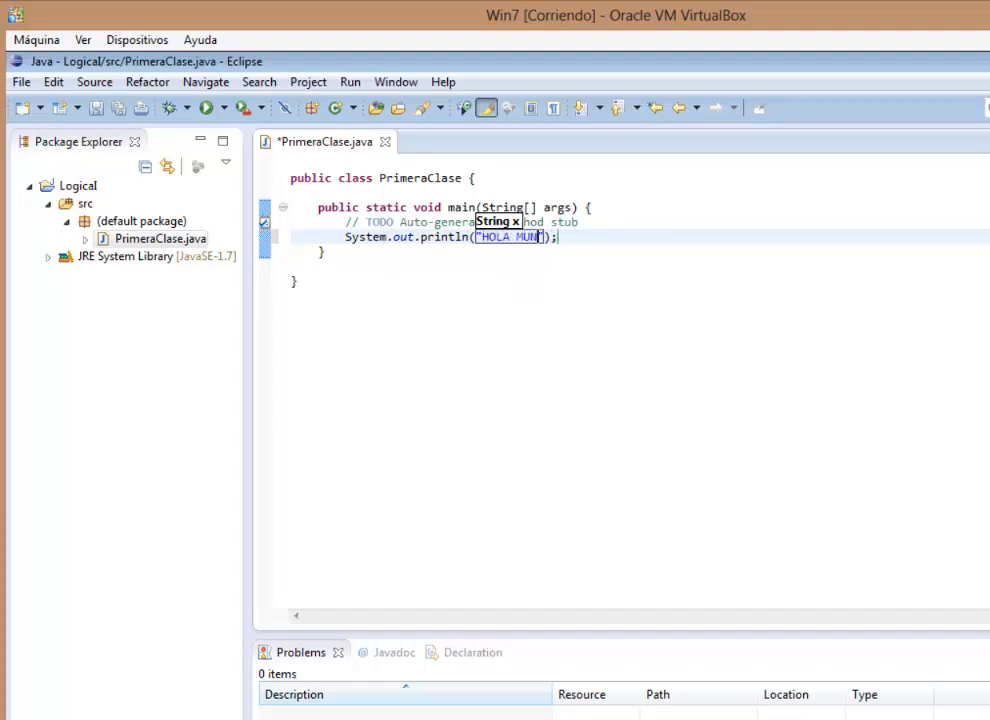
type("DO!!!")
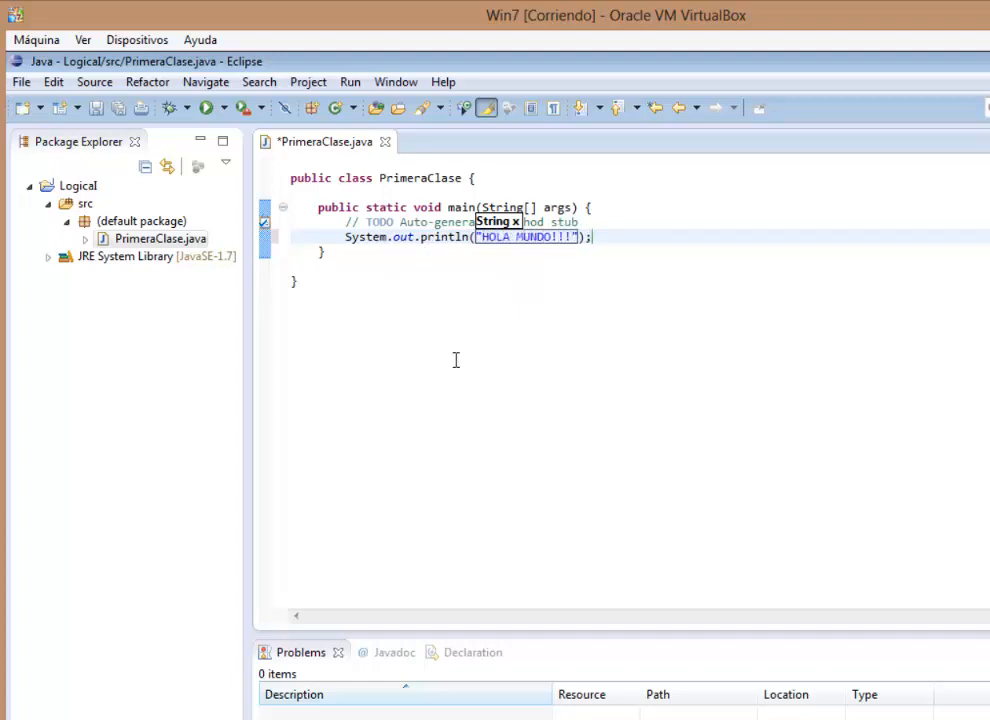
left_click(476, 367)
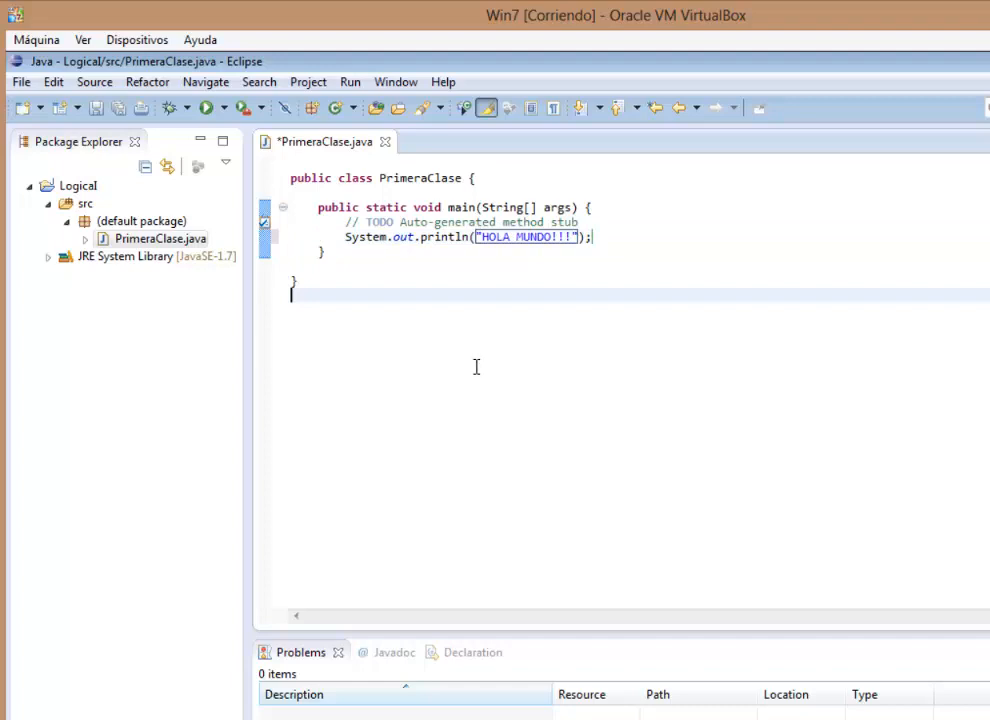
Delete the auto-generated TODO comment line from the main method.
left_click(608, 213)
left_click(606, 225)
key("ctrl+d")
key("Down")
key("Down")
key("Down")
key("Down")
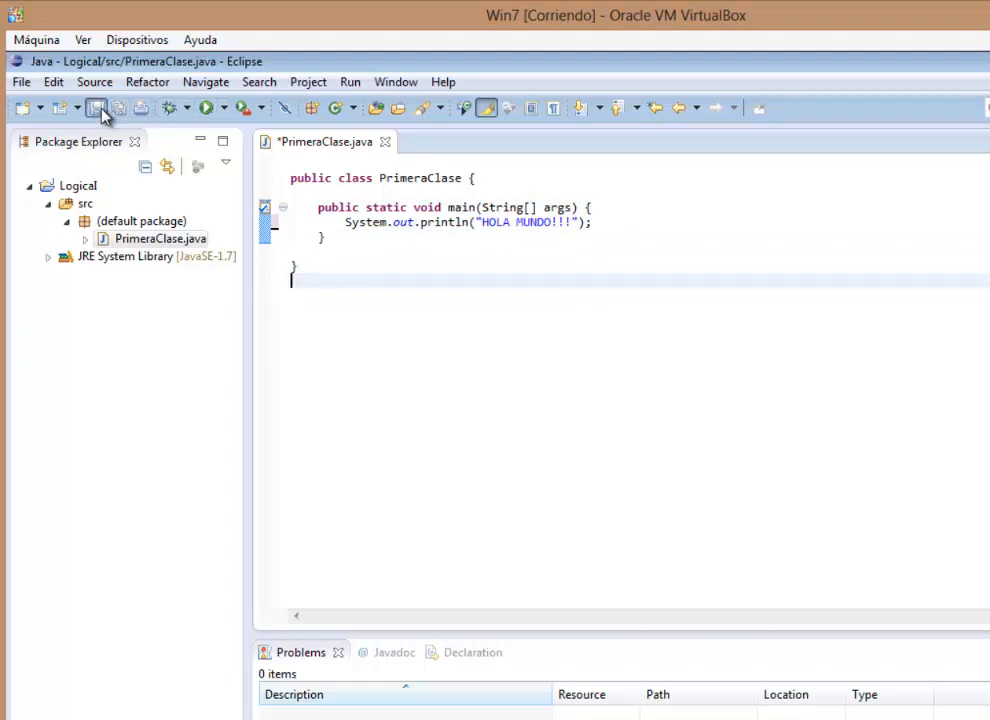
Save PrimeraClase.java and run it as a Java application, selecting the program's output in the console.
left_click(98, 109)
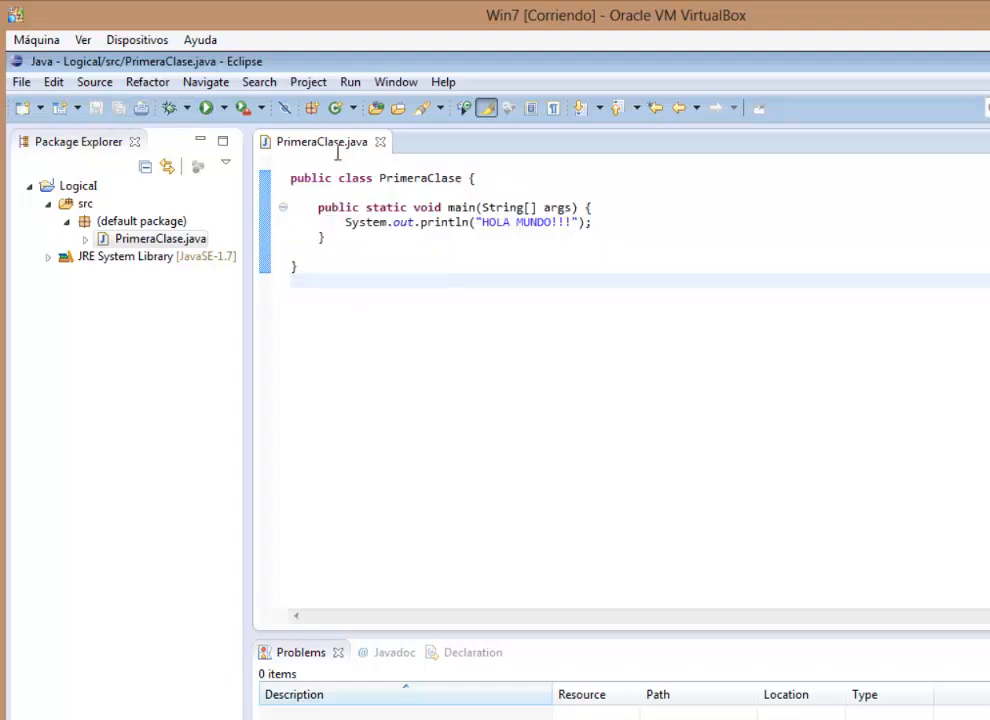
left_click(206, 108)
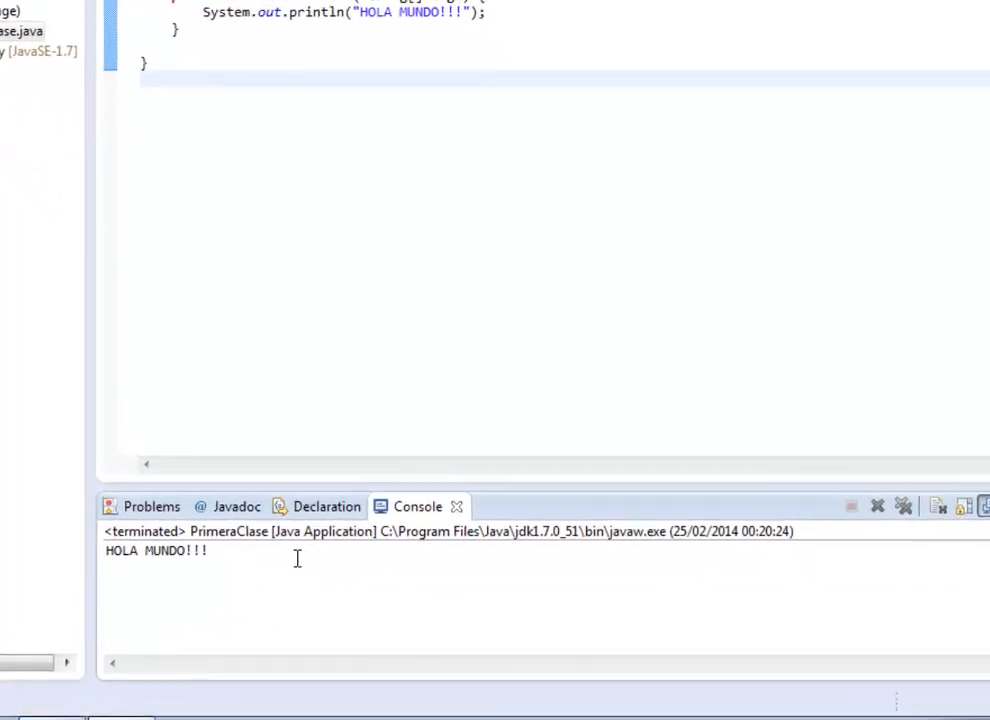
left_click_drag(347, 574, 192, 572)
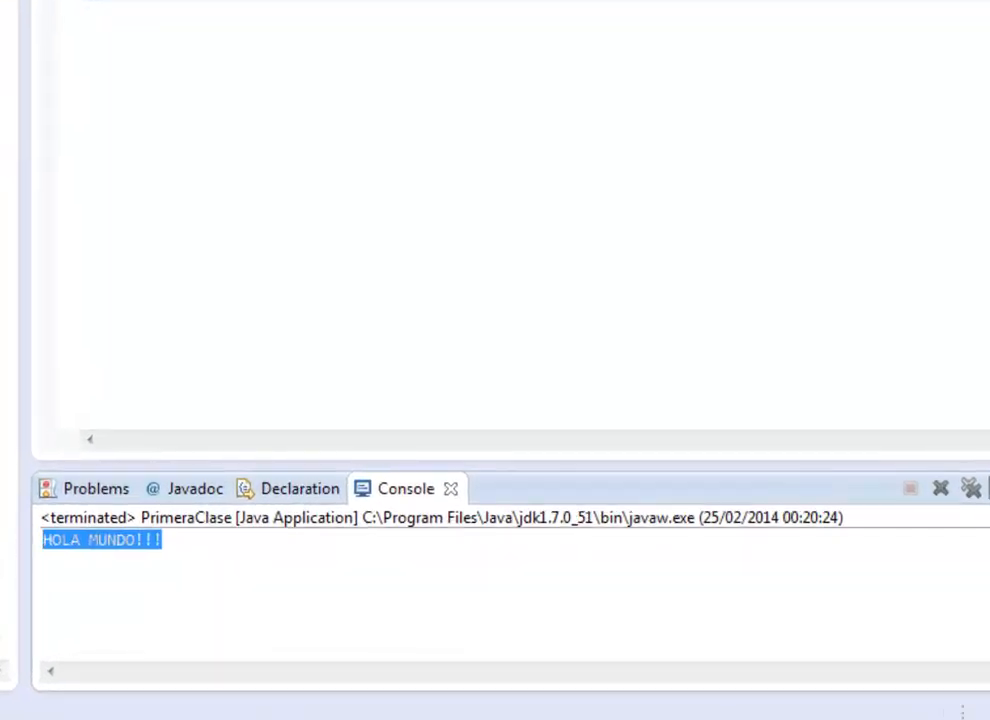
Examine the program's output line in the console.
left_click_drag(388, 630, 26, 535)
left_click(285, 612)
left_click_drag(166, 545, 42, 544)
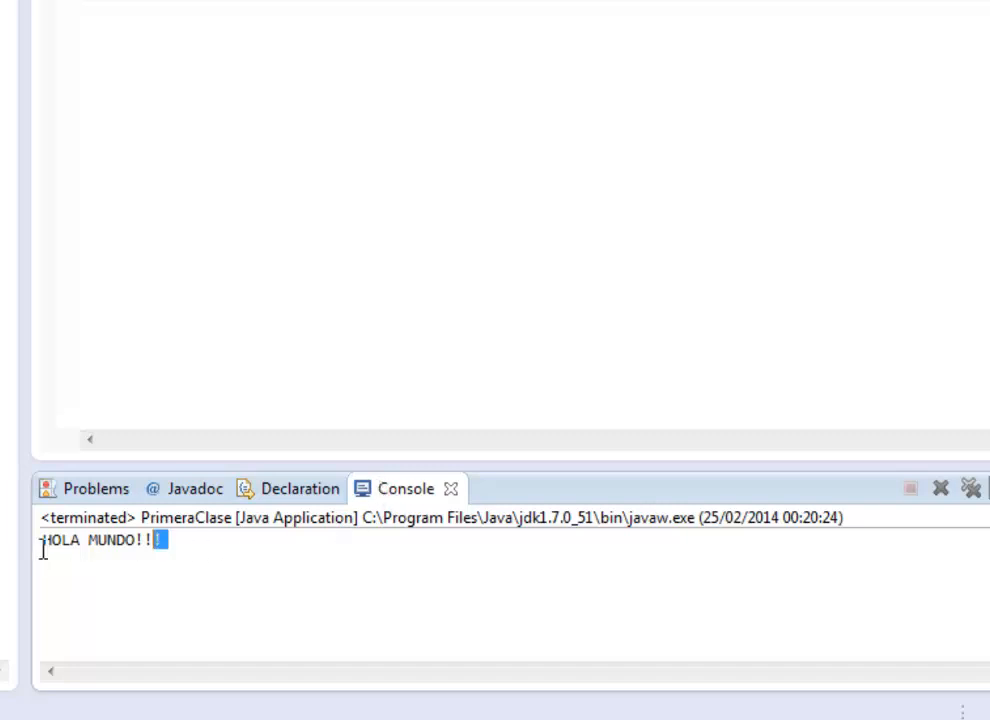
left_click_drag(278, 549, 31, 545)
left_click(203, 557)
left_click_drag(198, 547, 39, 552)
left_click(56, 551)
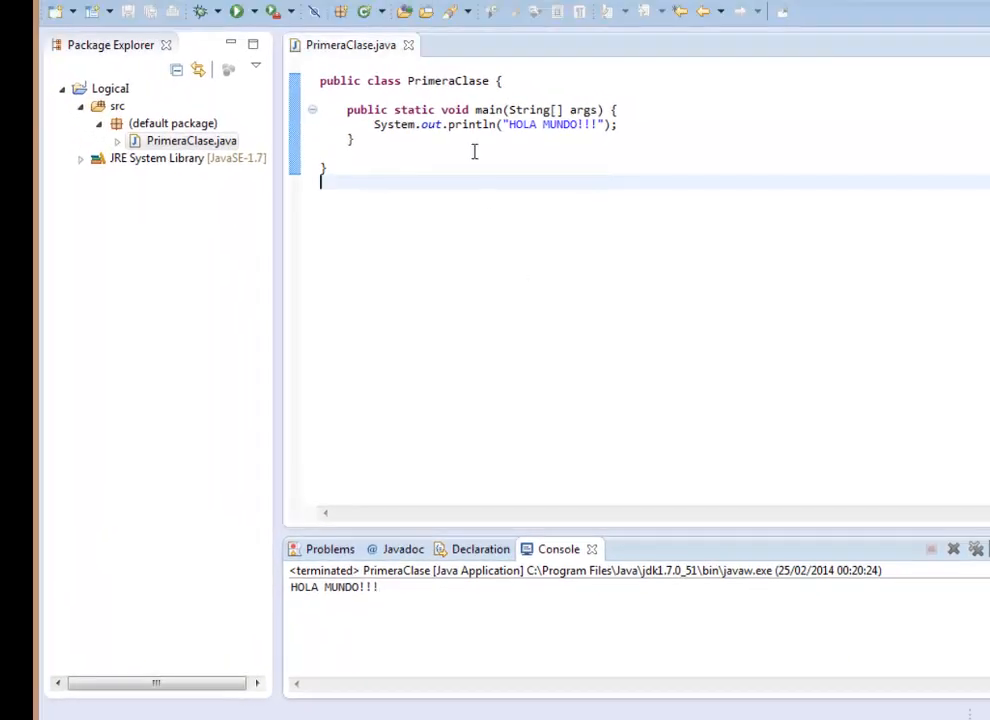
Remove the closing double quote from the println string and view the quick-fix proposals at that line's error marker.
left_click(601, 124)
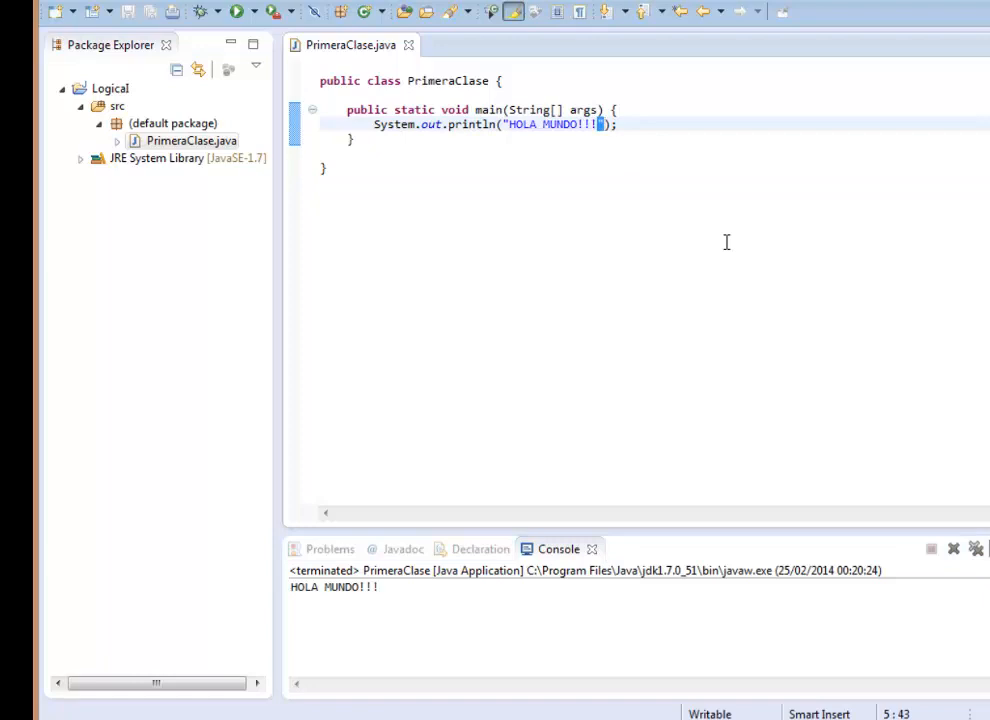
key("BackSpace")
left_click(727, 276)
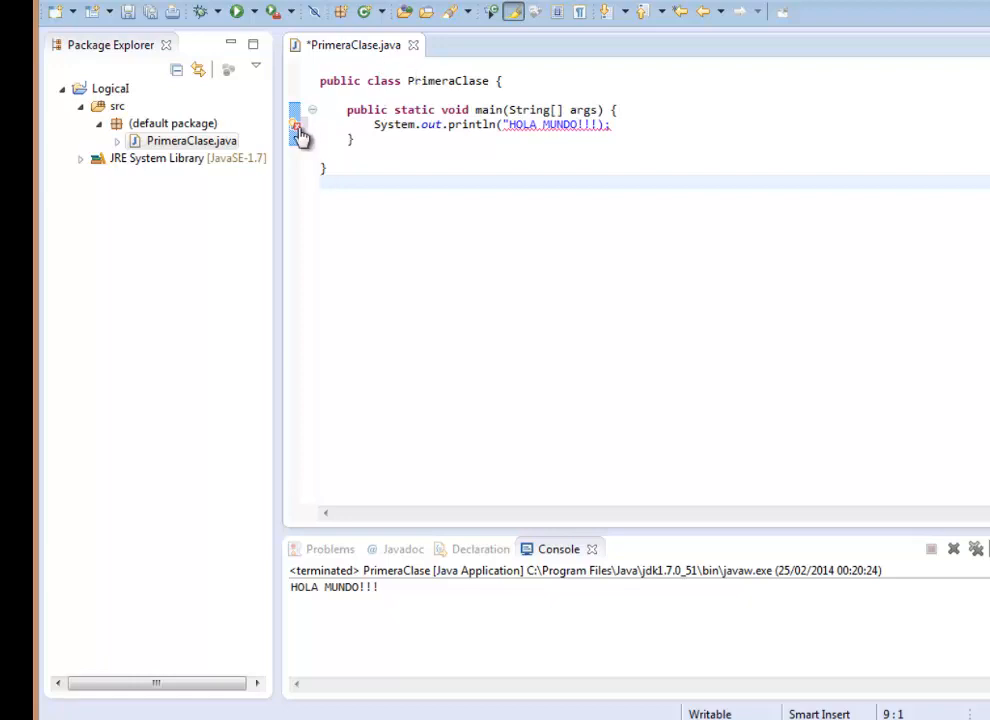
mouse_move(300, 133)
left_click(296, 130)
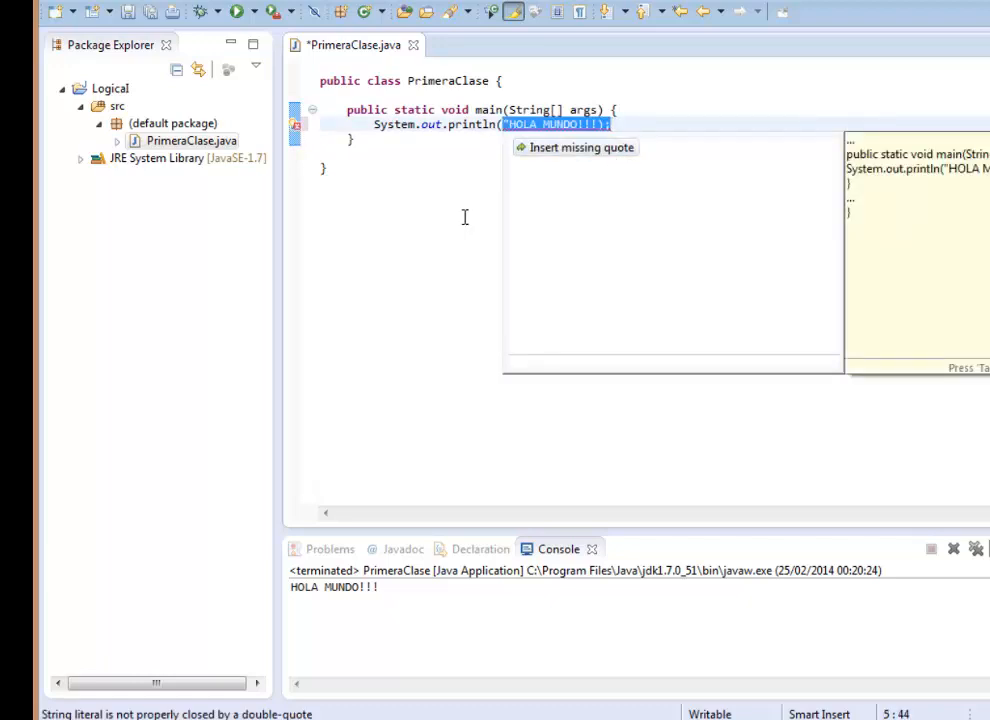
left_click(379, 287)
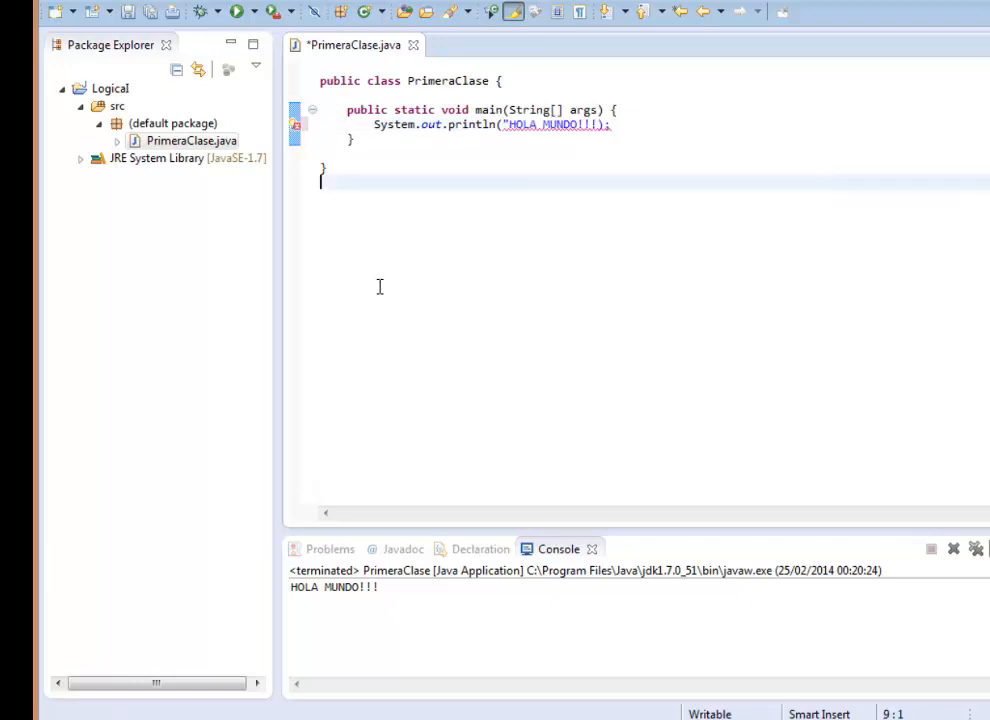
Save PrimeraClase.java with the missing quote and run it, proceeding with the launch despite the workspace errors.
left_click(127, 11)
left_click(238, 14)
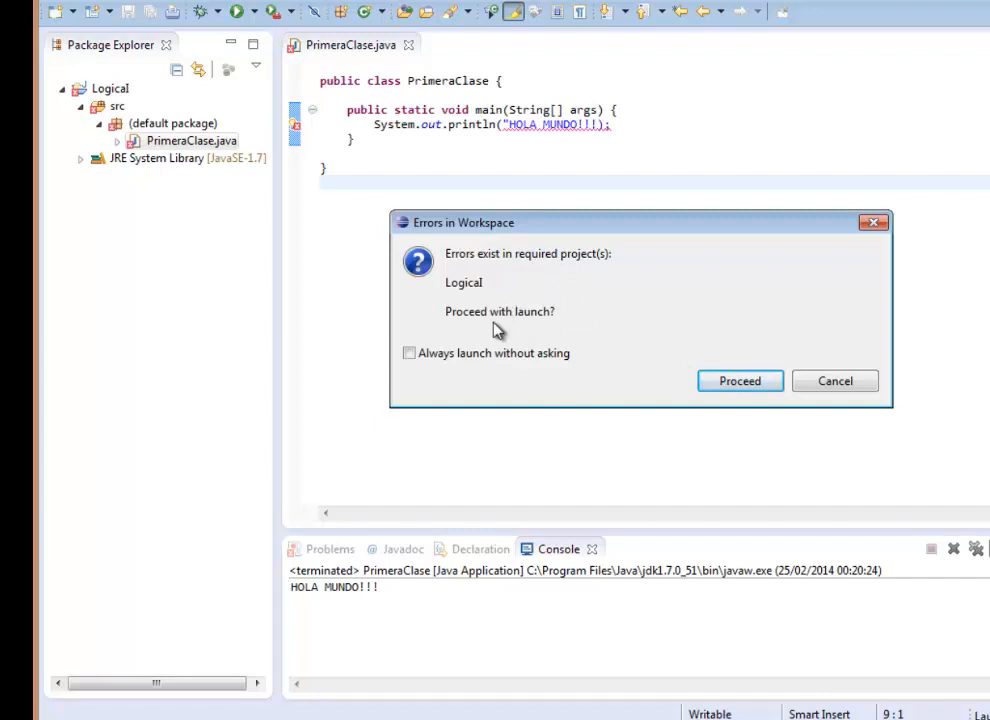
left_click(737, 390)
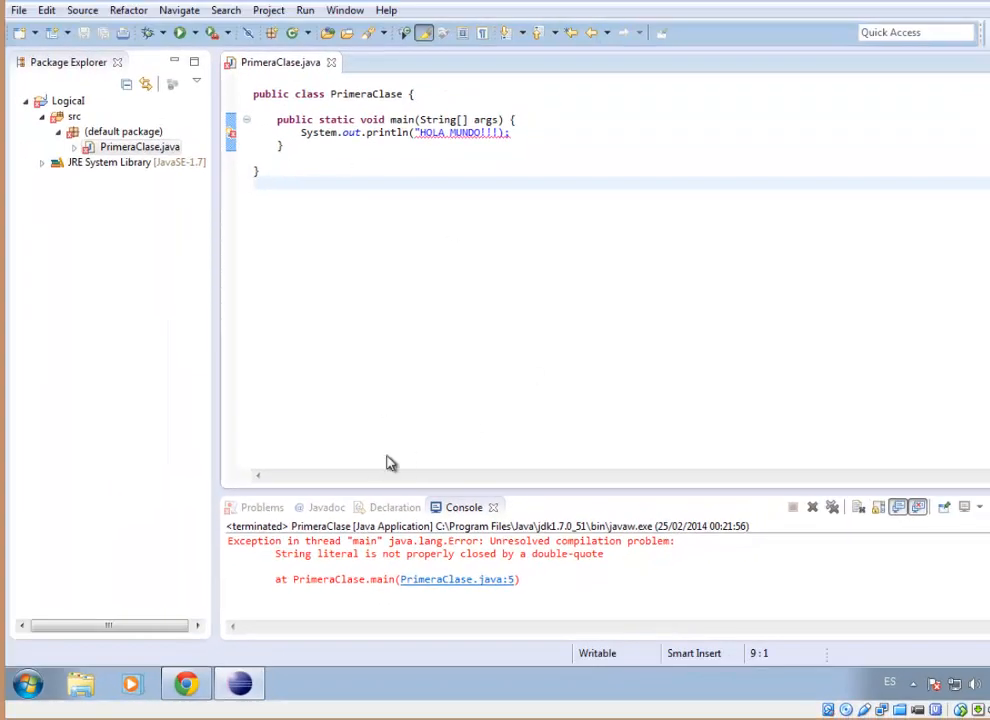
Examine the exception text in the console and compare it with the println line in the source.
left_click(428, 588)
key("ctrl+a")
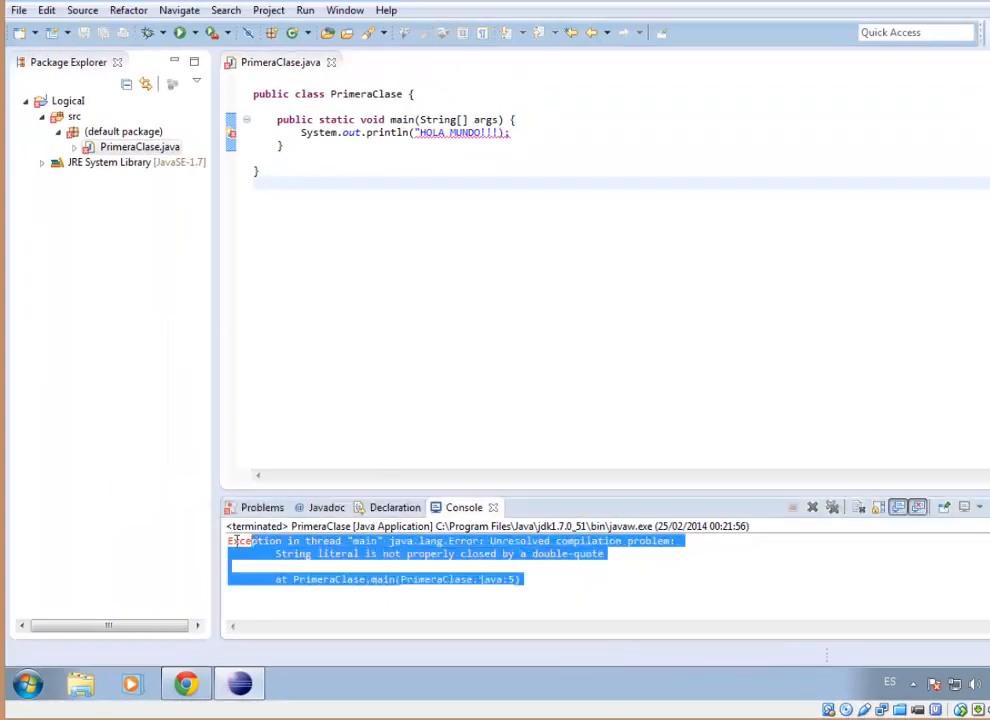
left_click(357, 553)
left_click_drag(568, 580, 250, 431)
left_click(250, 431)
left_click(537, 137)
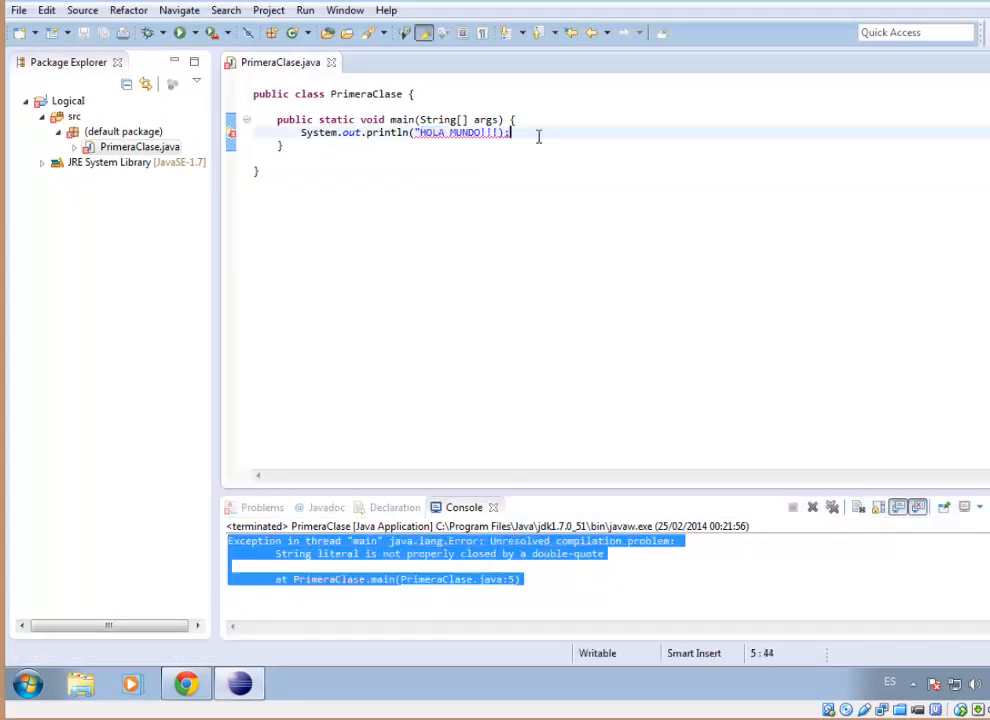
left_click_drag(537, 137, 410, 132)
left_click(515, 540)
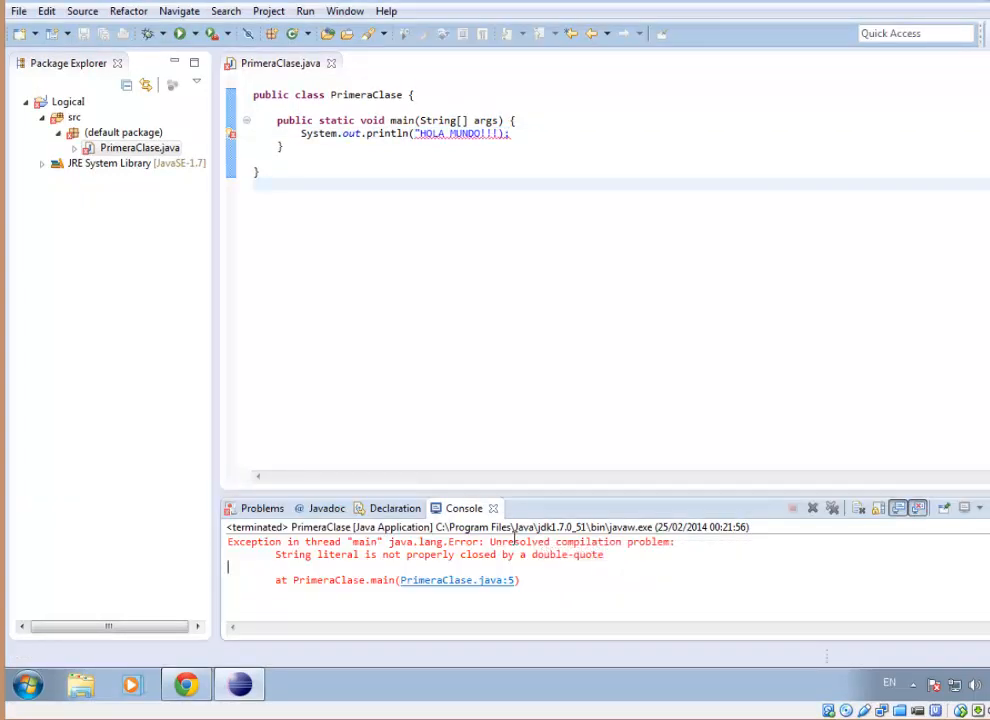
Restore the closing double quote after HOLA MUNDO!!! in the println call.
left_click(509, 133)
type("\"")
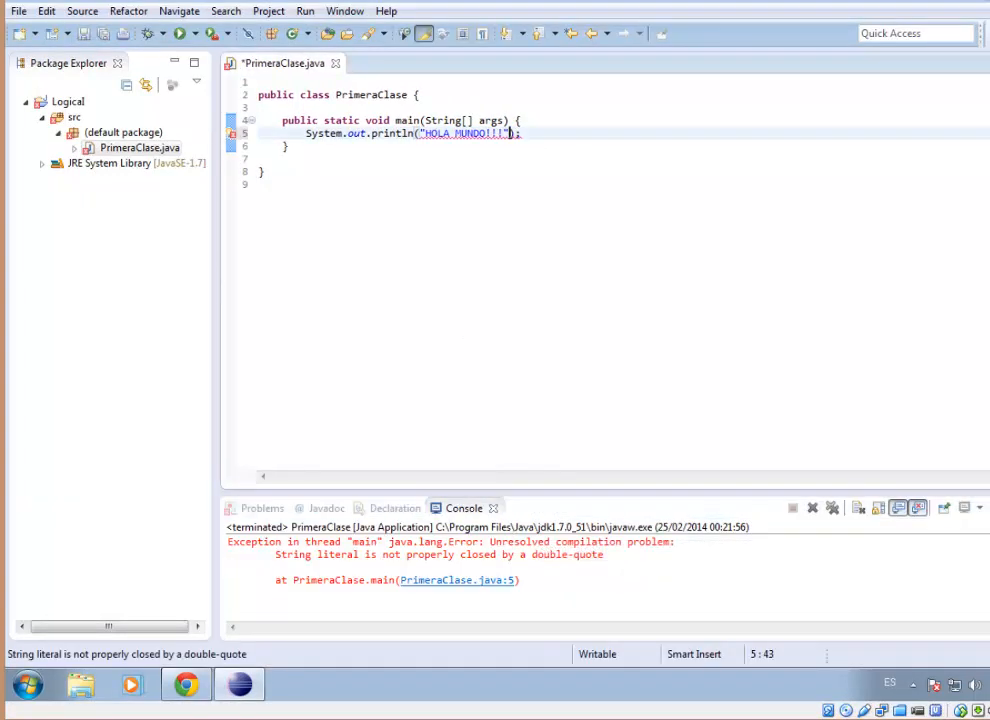
key("End")
key("Down")
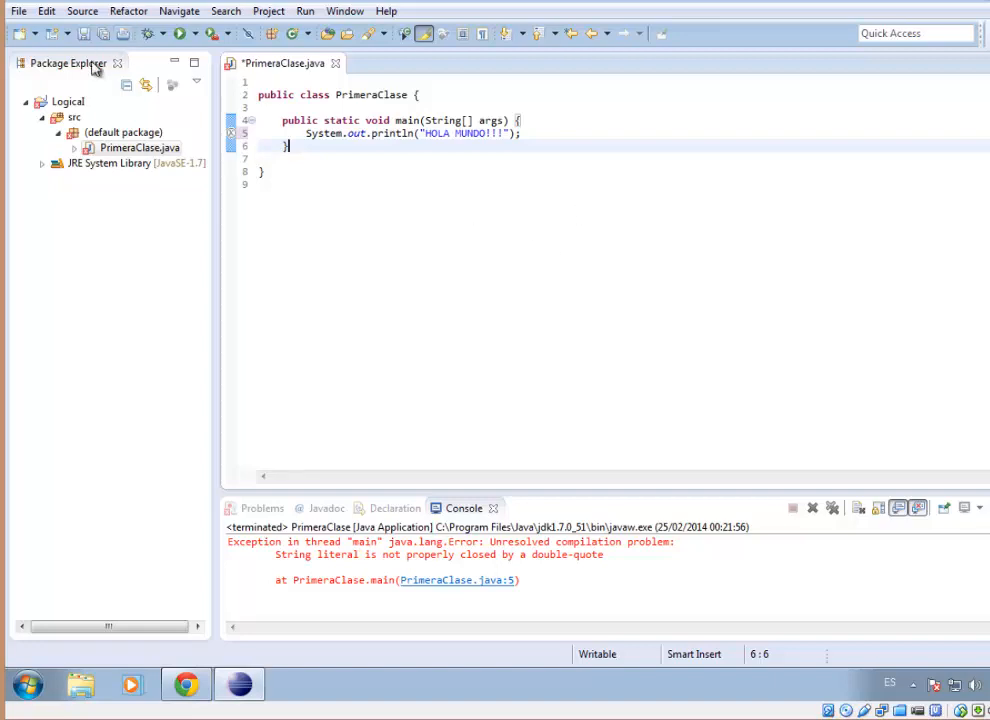
Save PrimeraClase.java and run it again, selecting the program's output in the console.
left_click(84, 34)
left_click(259, 184)
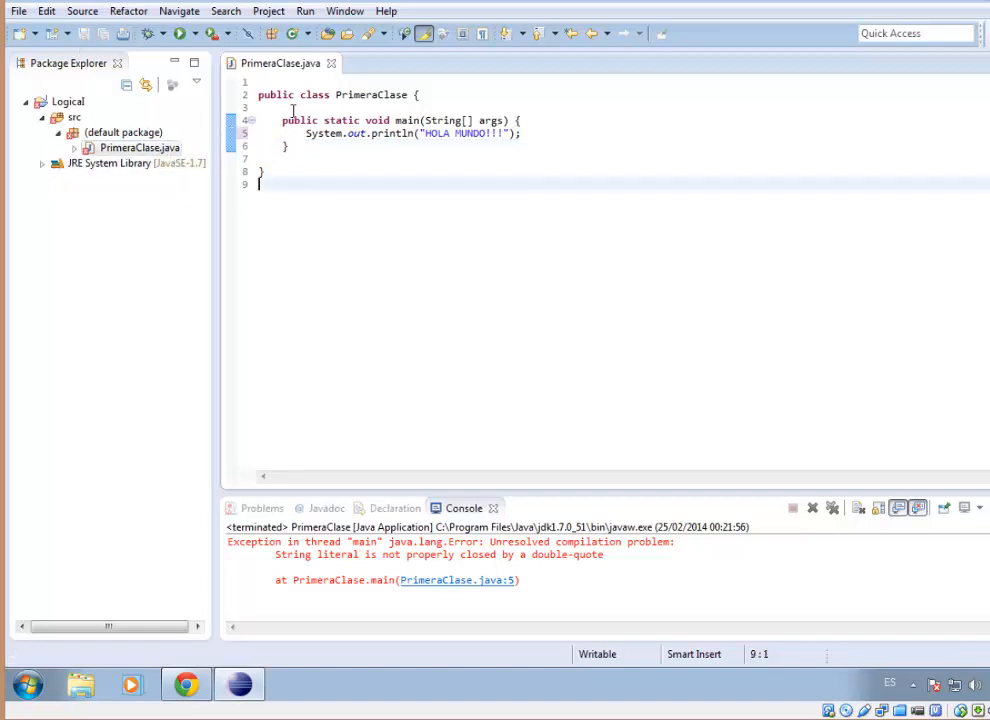
left_click(181, 34)
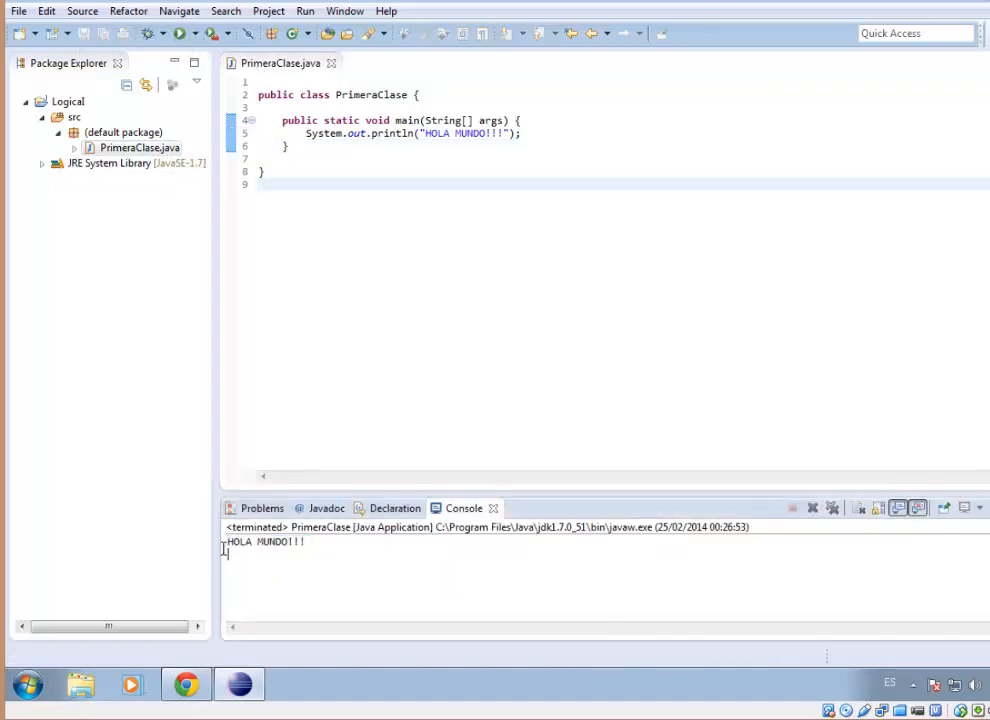
left_click_drag(310, 541, 221, 541)
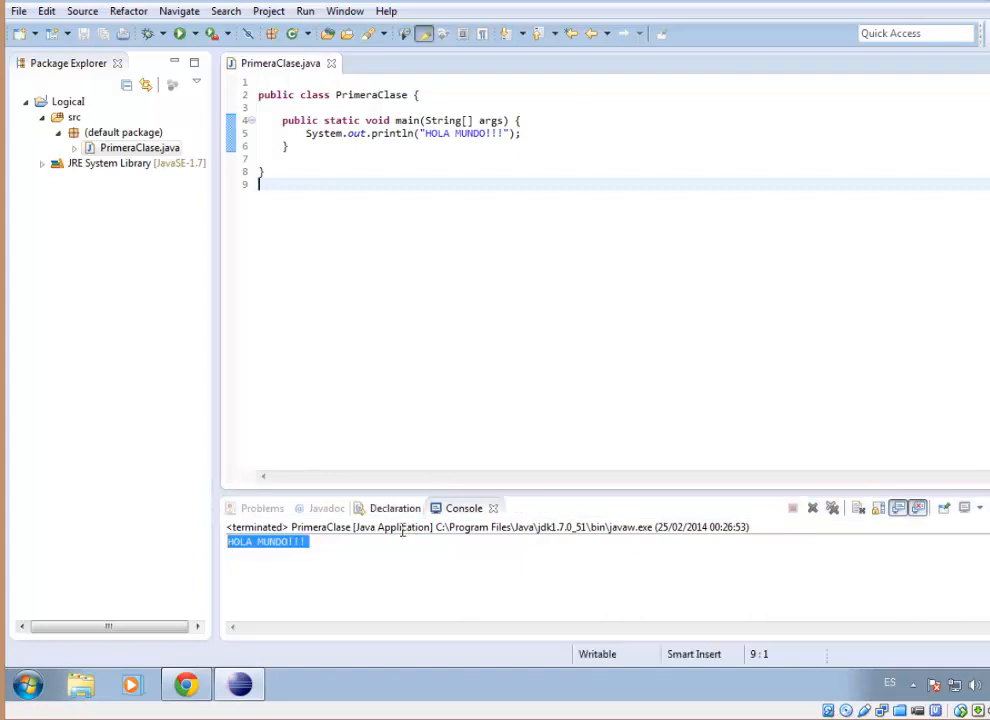
left_click_drag(390, 546, 225, 541)
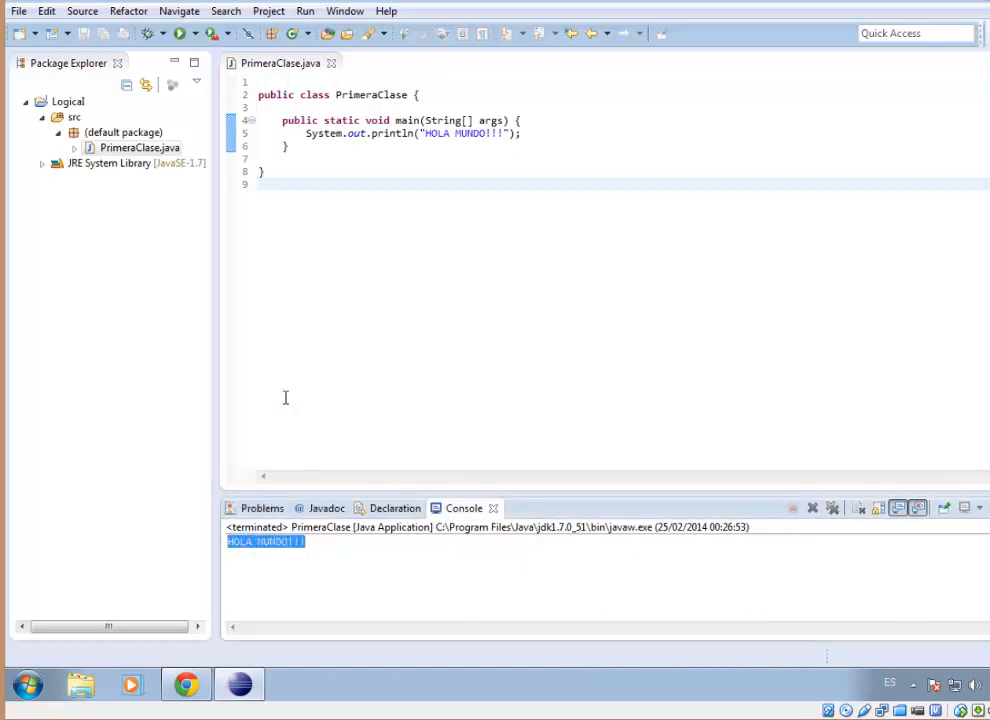
Exit Eclipse and confirm the exit.
left_click(286, 106)
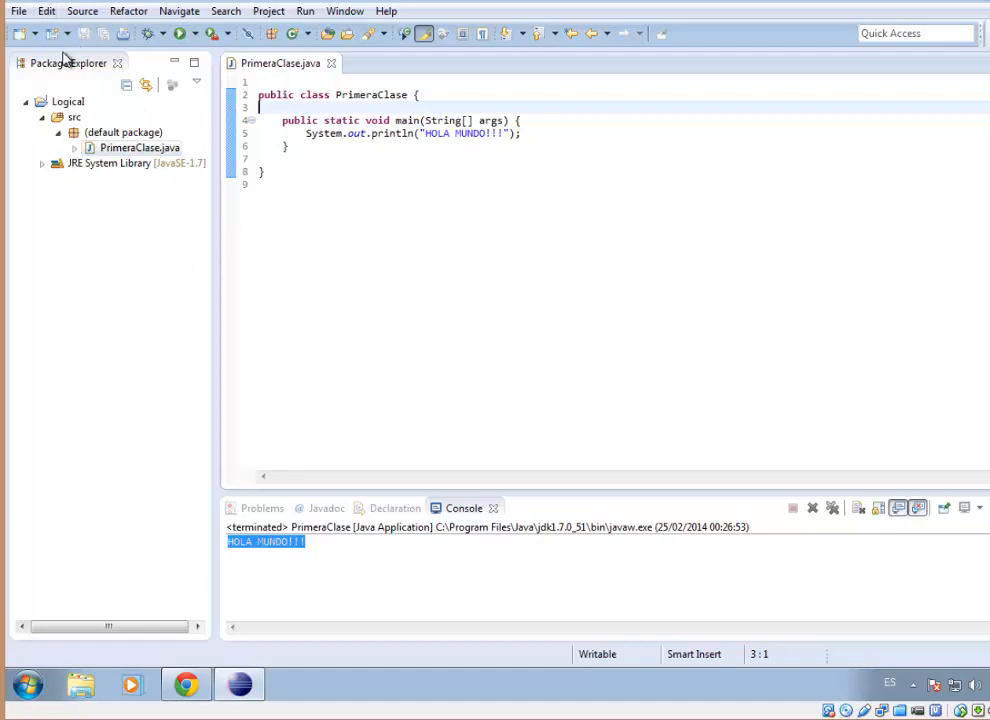
left_click(641, 160)
key("alt+F4")
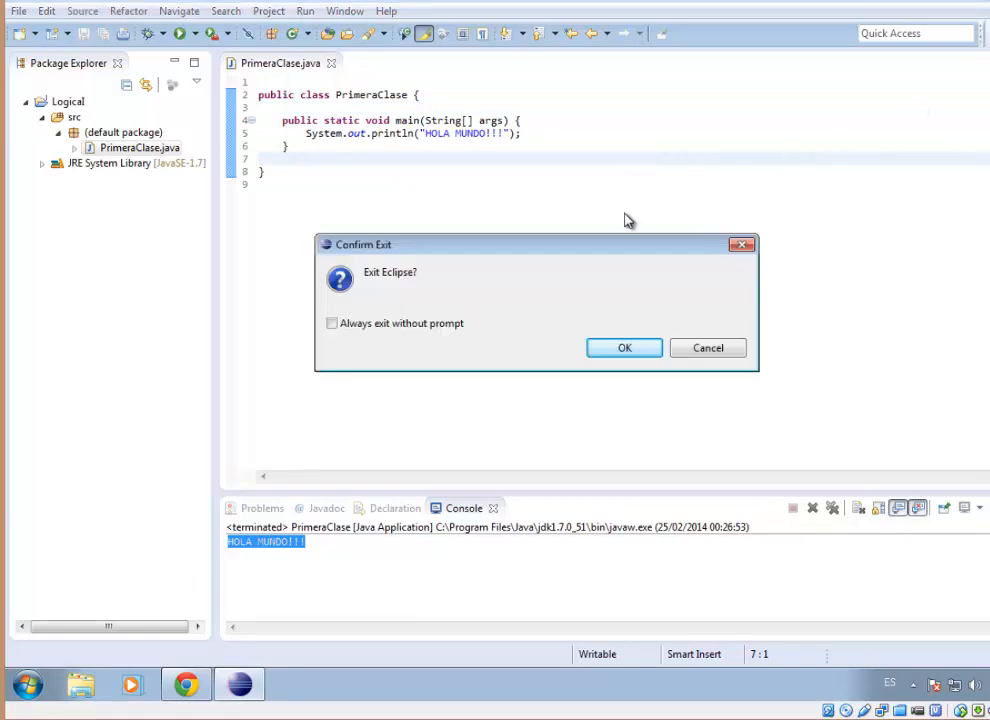
left_click(641, 348)
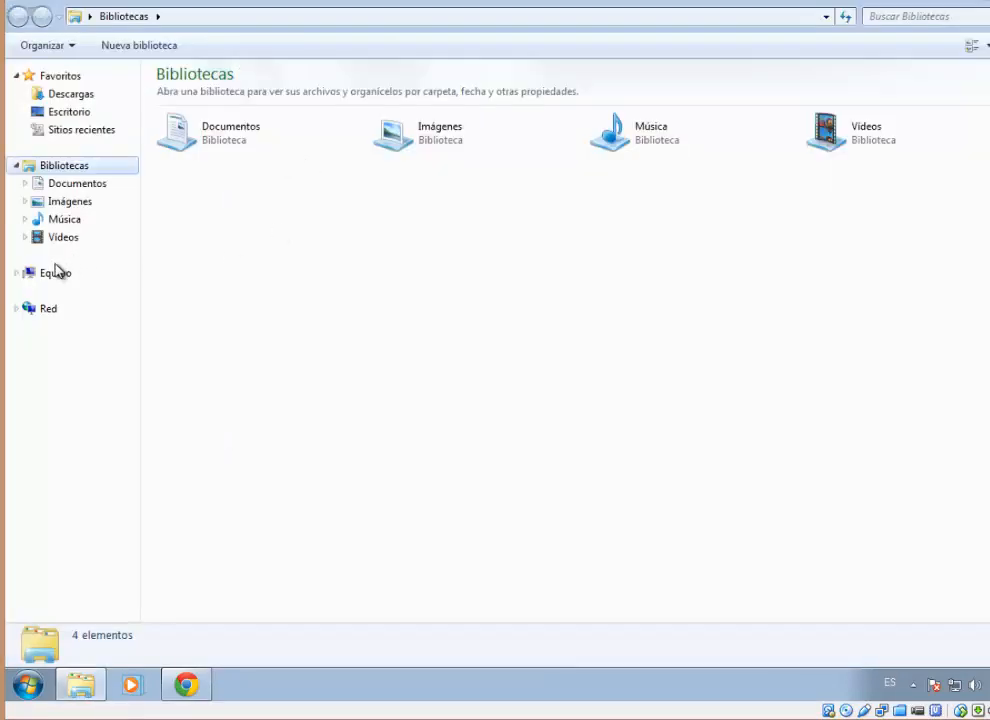
In Windows Explorer, open the src folder of the LogicaI project under C:\proyectosU.
left_click(62, 270)
left_click(90, 291)
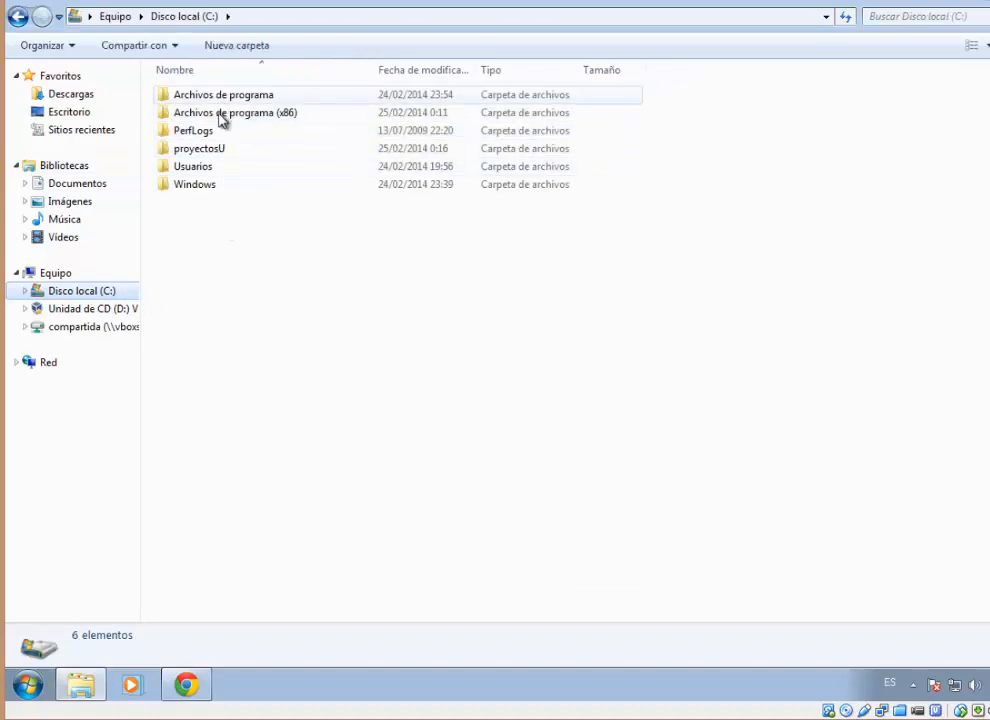
left_click(221, 155)
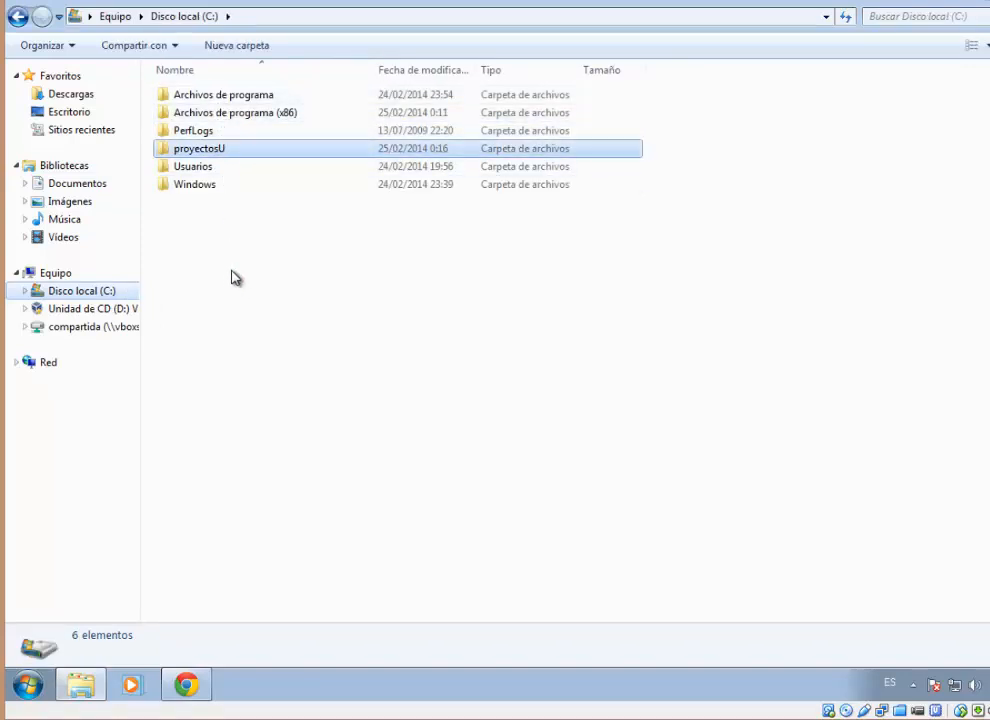
key("Return")
double_click(205, 115)
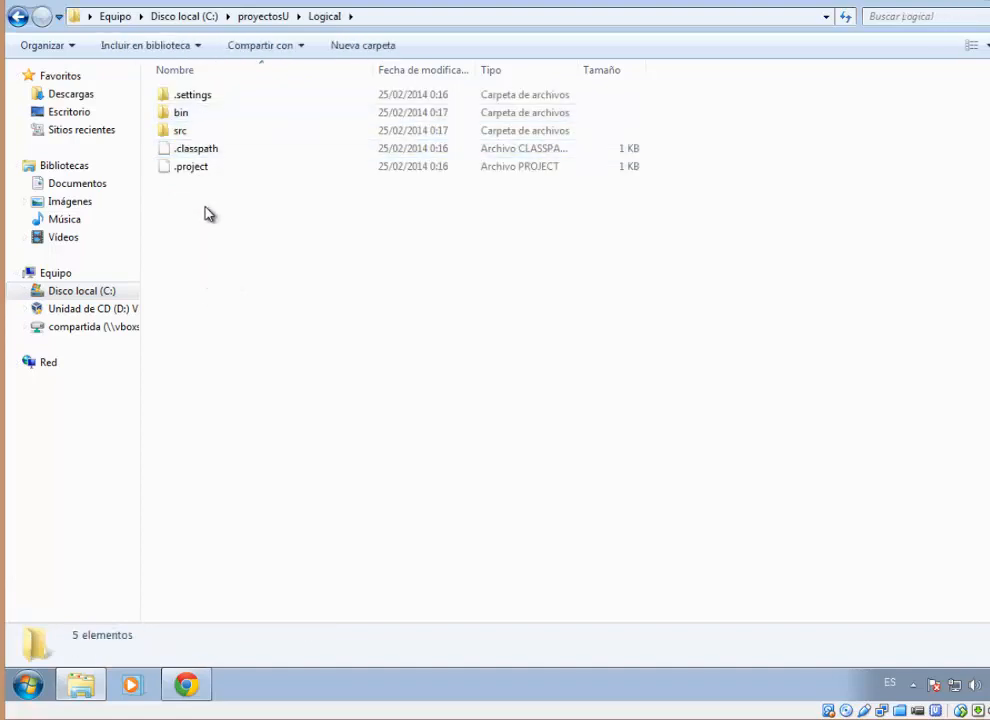
left_click(182, 132)
double_click(182, 132)
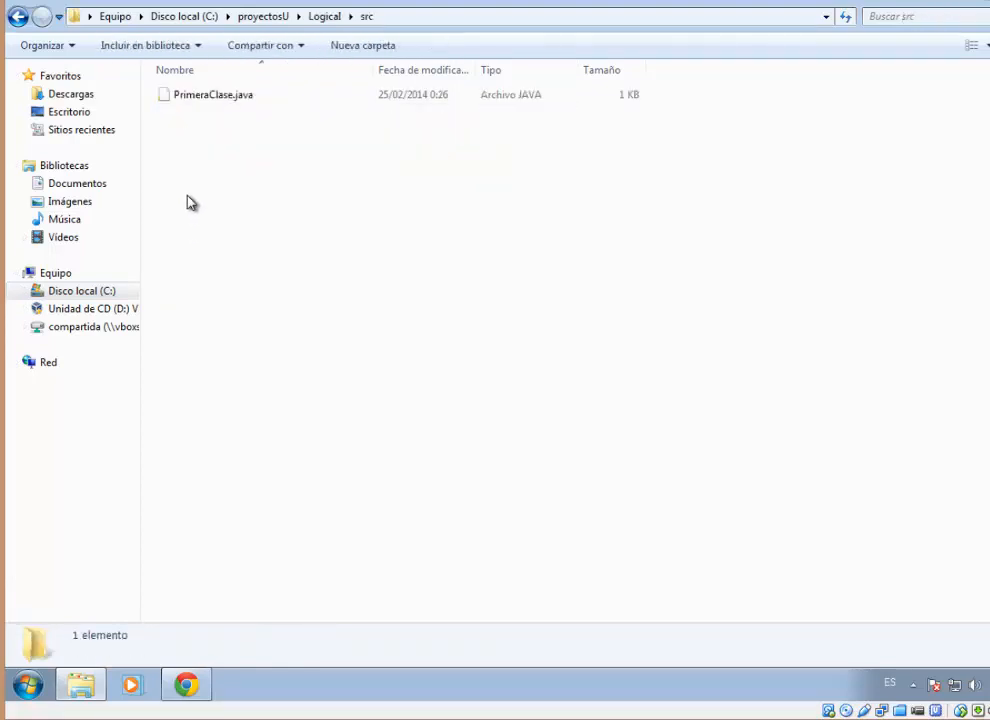
Open PrimeraClase.java from the src folder for editing in Notepad.
left_click(205, 96)
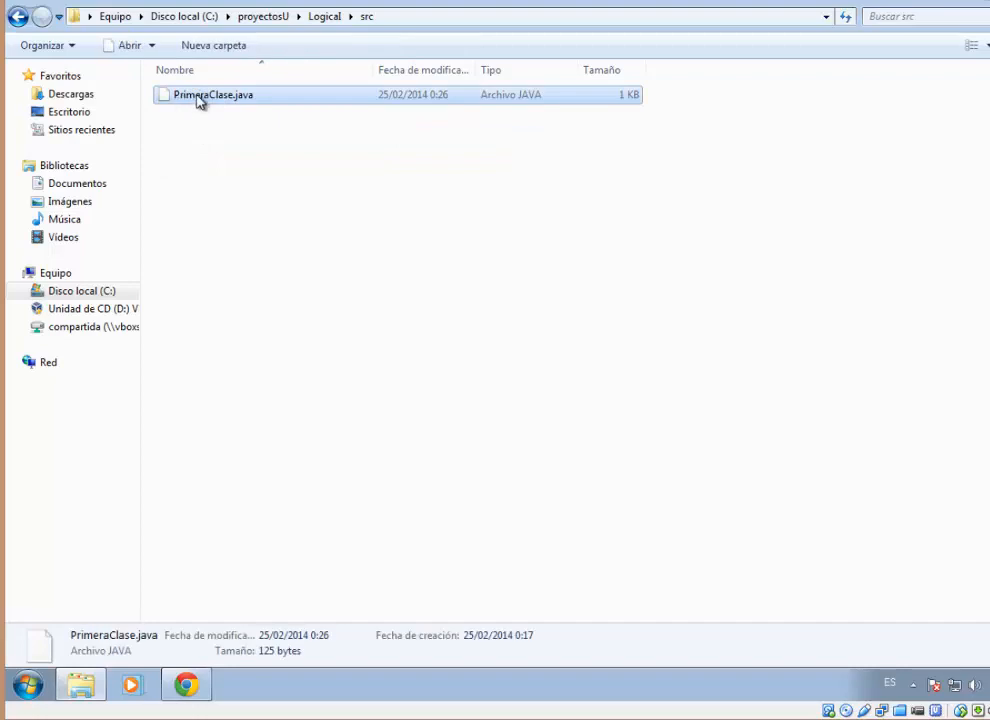
right_click(214, 97)
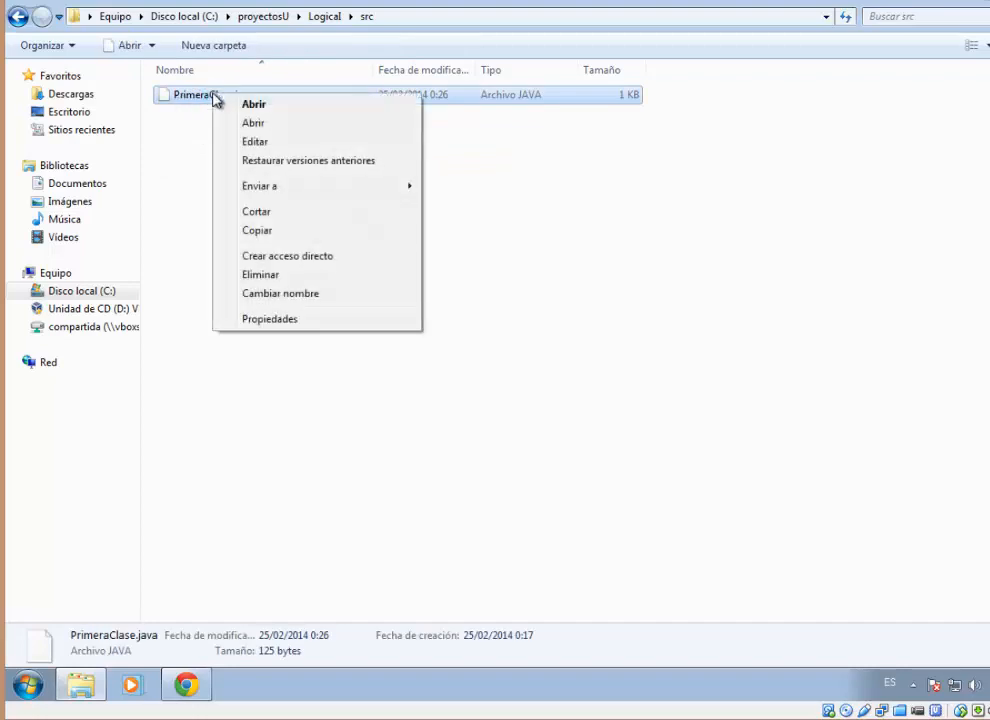
left_click(248, 142)
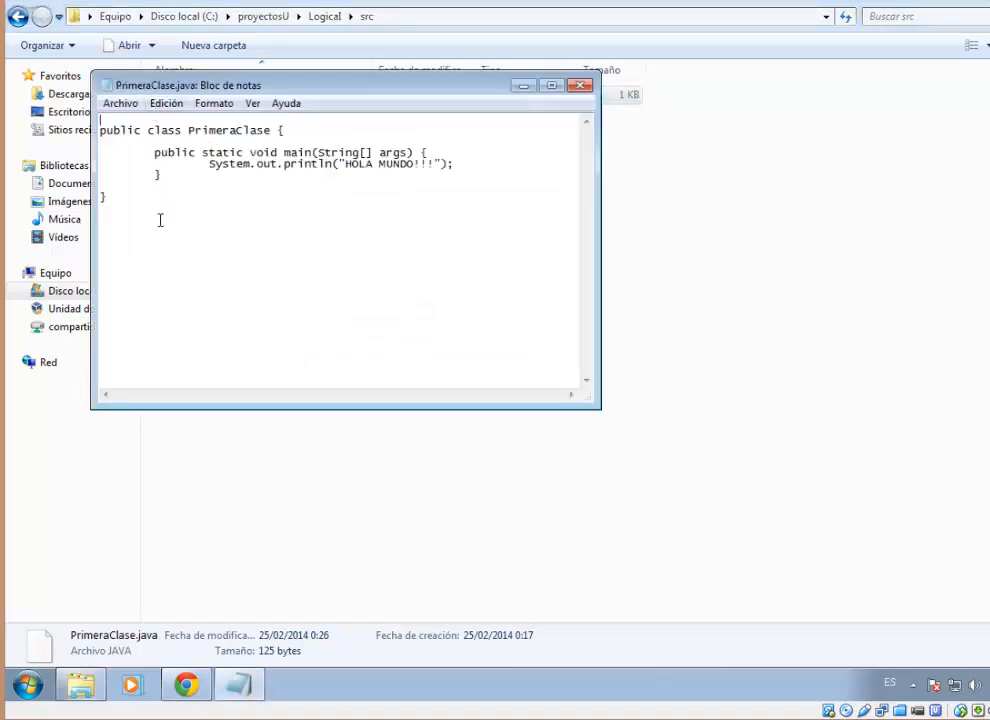
Select the class's source code in Notepad to review it, and close the file without changes.
left_click_drag(91, 143, 99, 180)
left_click_drag(213, 190, 82, 125)
key("shift+Up")
key("shift+Up")
key("shift+Up")
key("shift+Up")
key("shift+Up")
key("shift+Up")
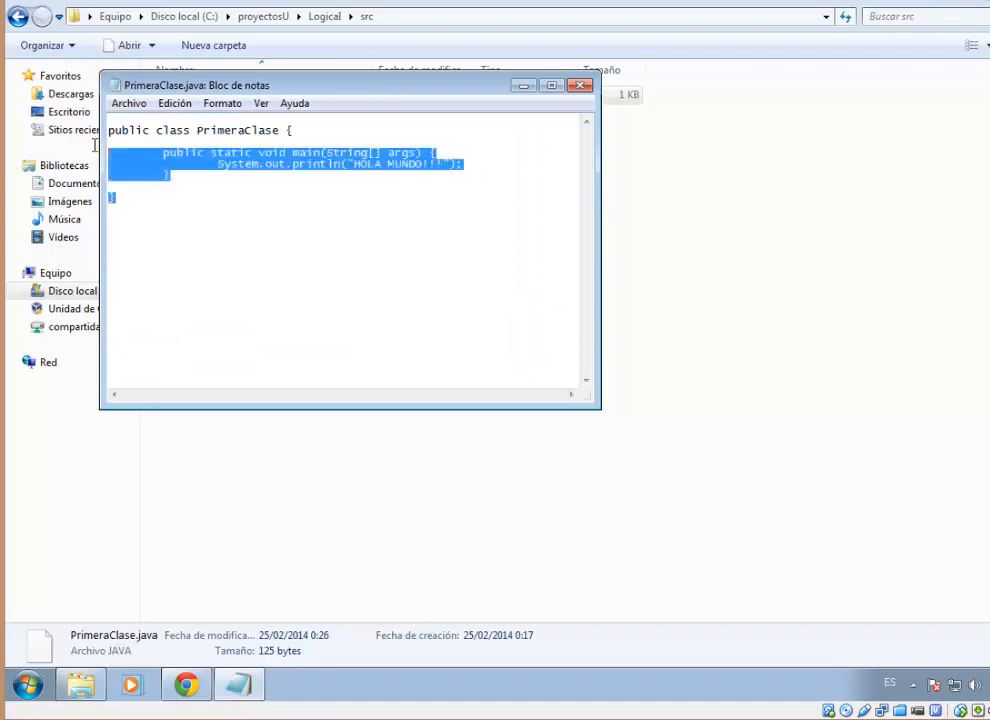
left_click(334, 137)
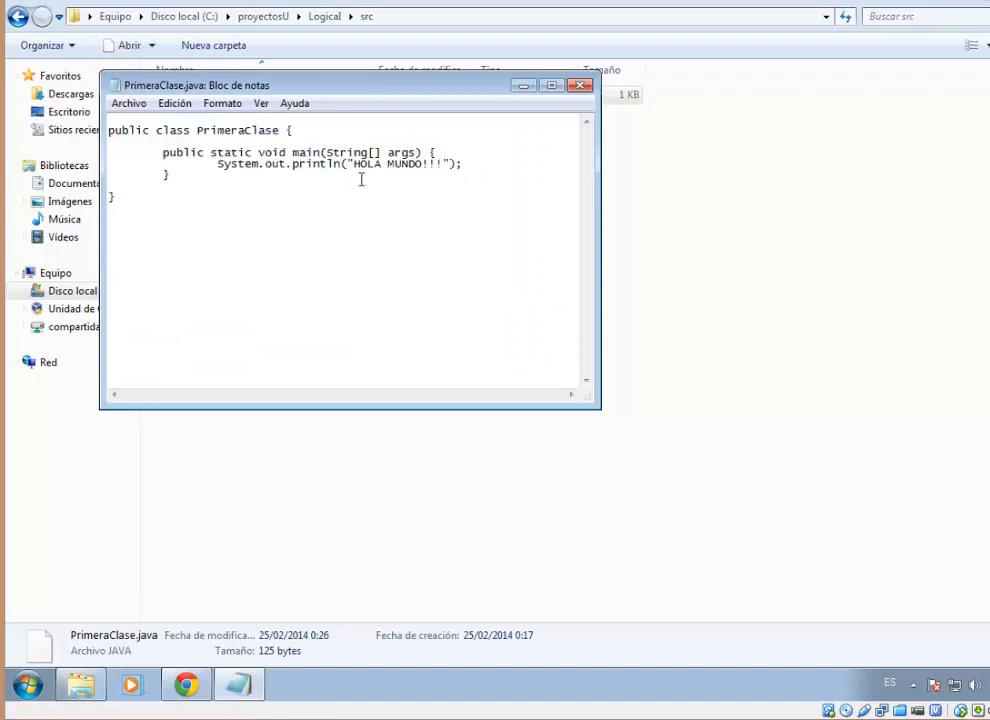
left_click(578, 87)
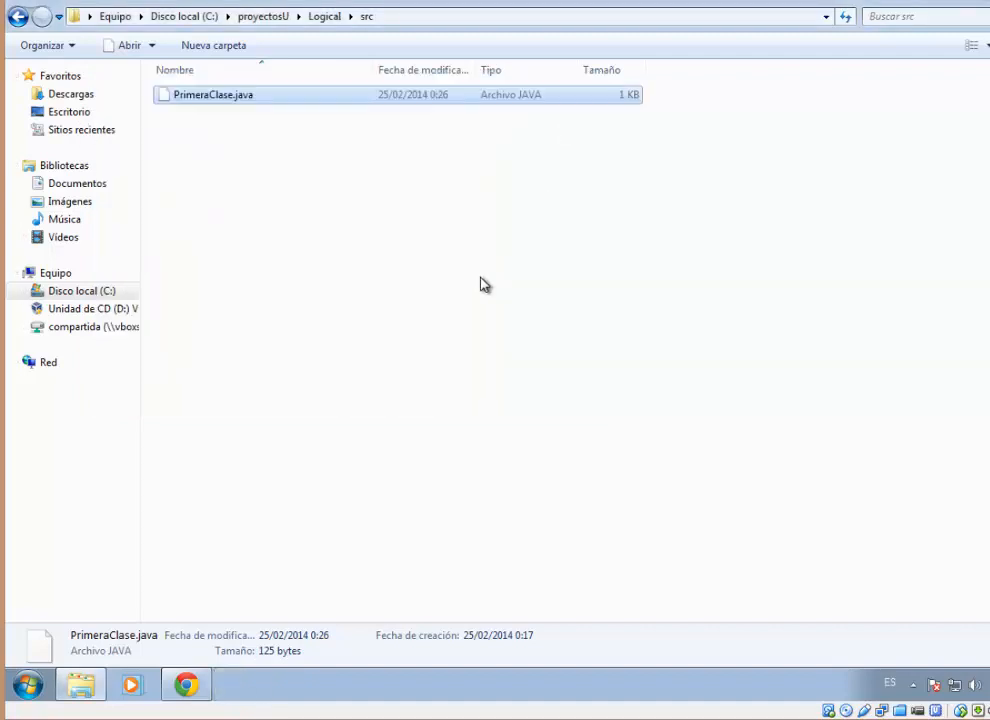
Open the LogicaI project's bin folder and inspect the compiled PrimeraClase.class file.
left_click(322, 16)
double_click(199, 119)
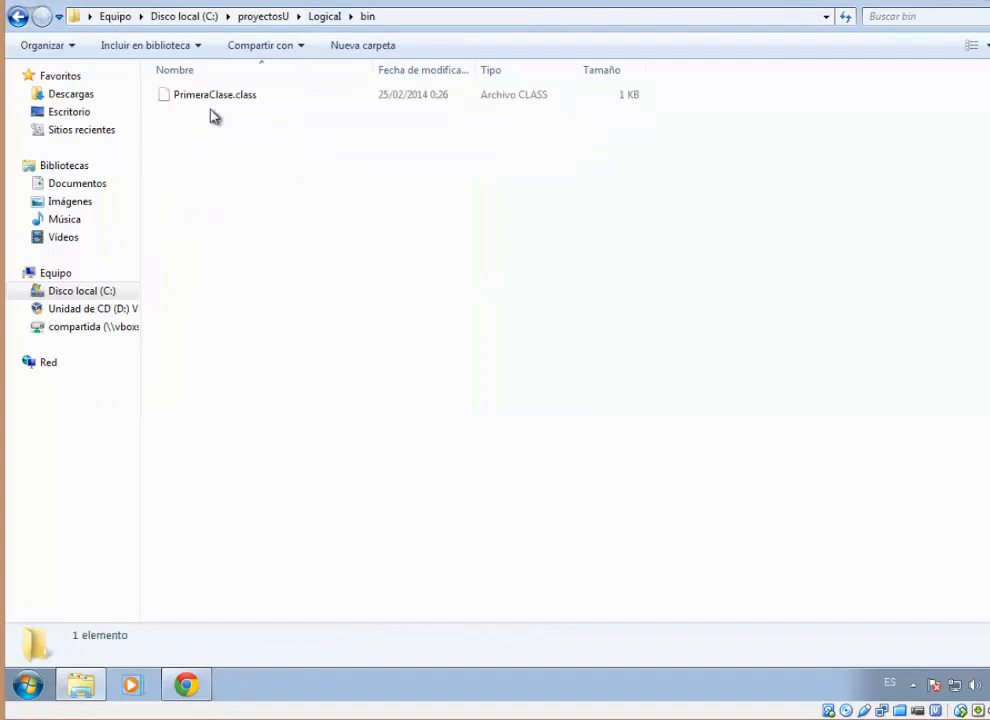
left_click(215, 96)
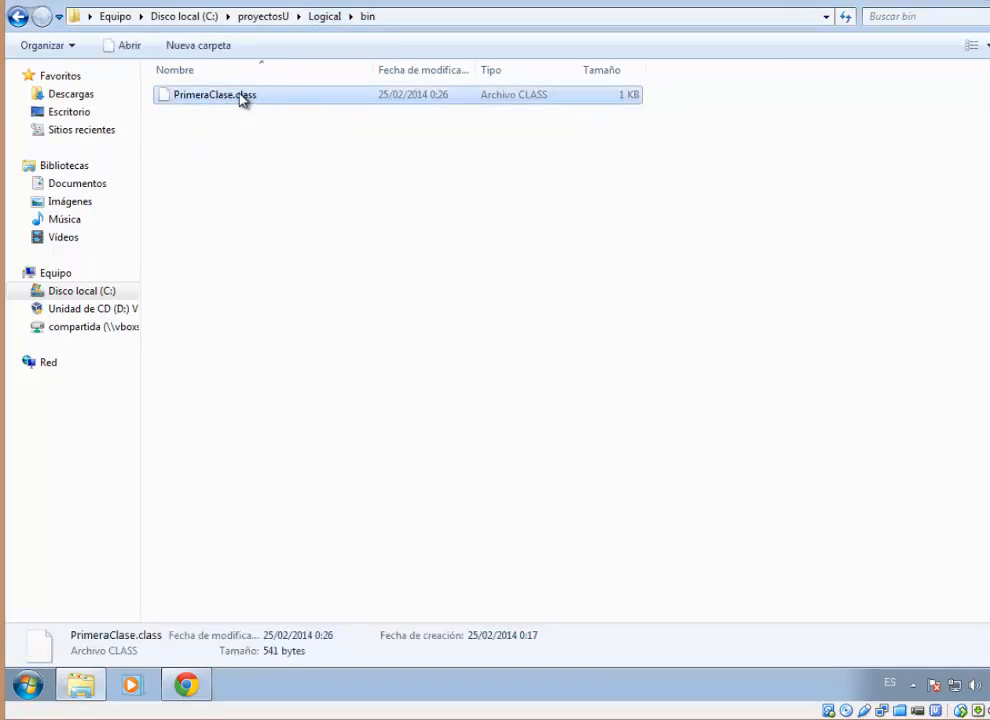
left_click(245, 99)
left_click(256, 144)
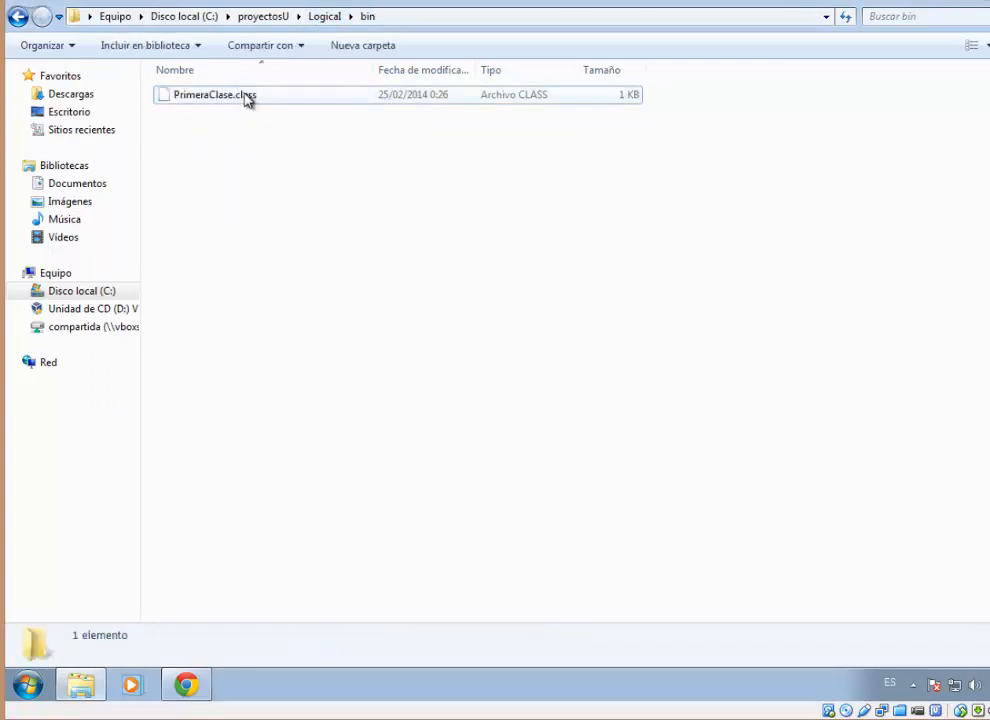
left_click(246, 97)
left_click(245, 168)
left_click(232, 98)
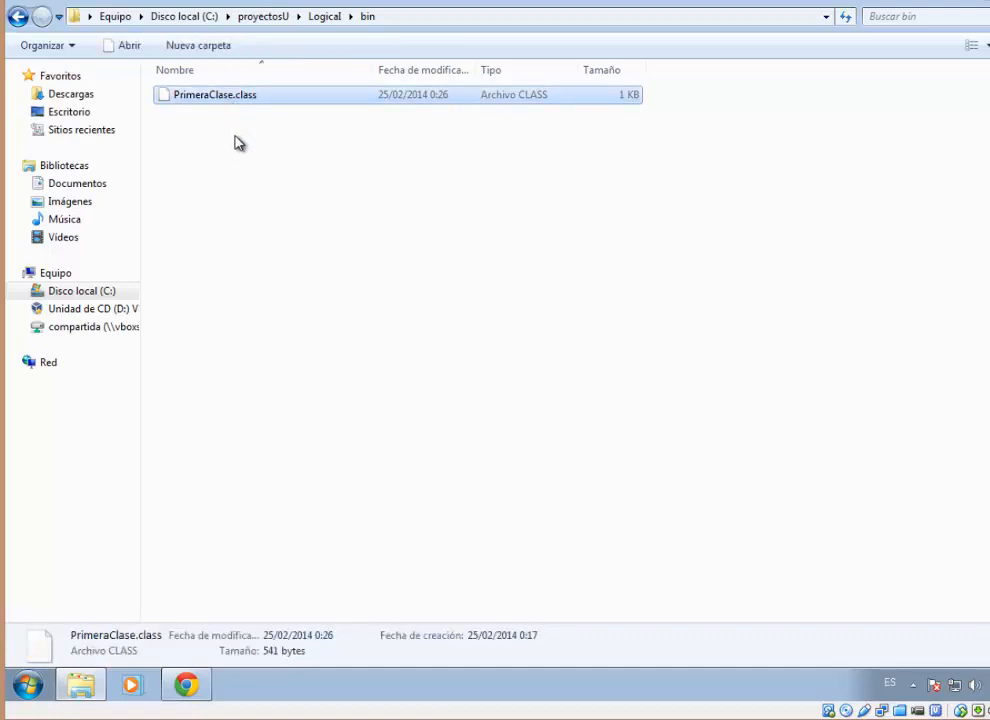
left_click(241, 133)
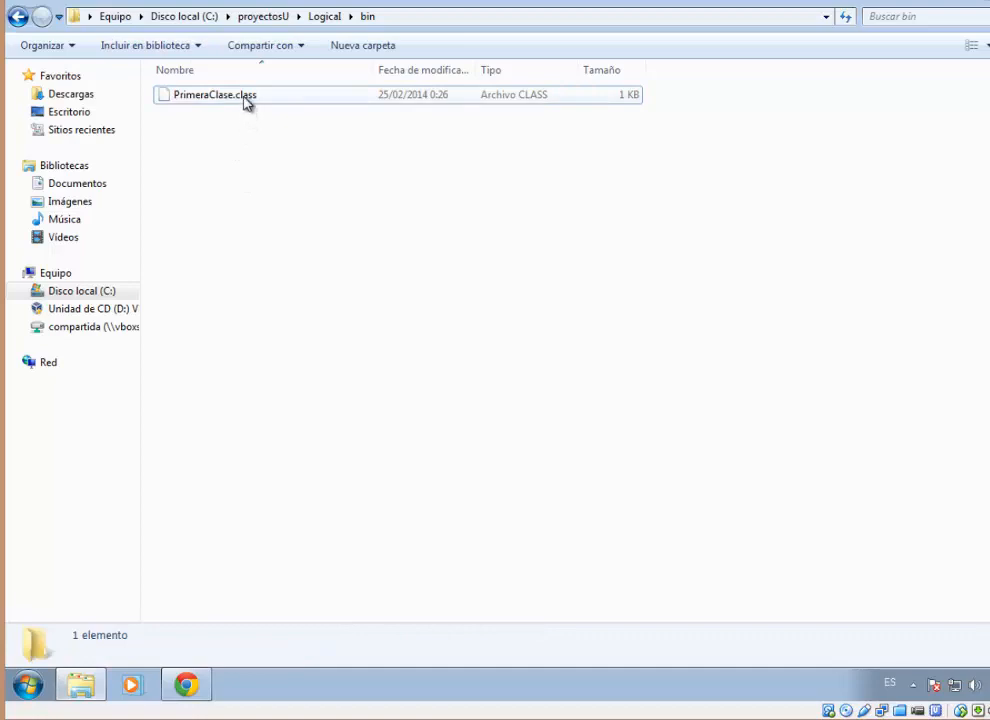
Compare PrimeraClase.java in the LogicaI project's src folder with PrimeraClase.class in bin, and check the bin folder's full path.
left_click(246, 100)
left_click(322, 17)
double_click(200, 130)
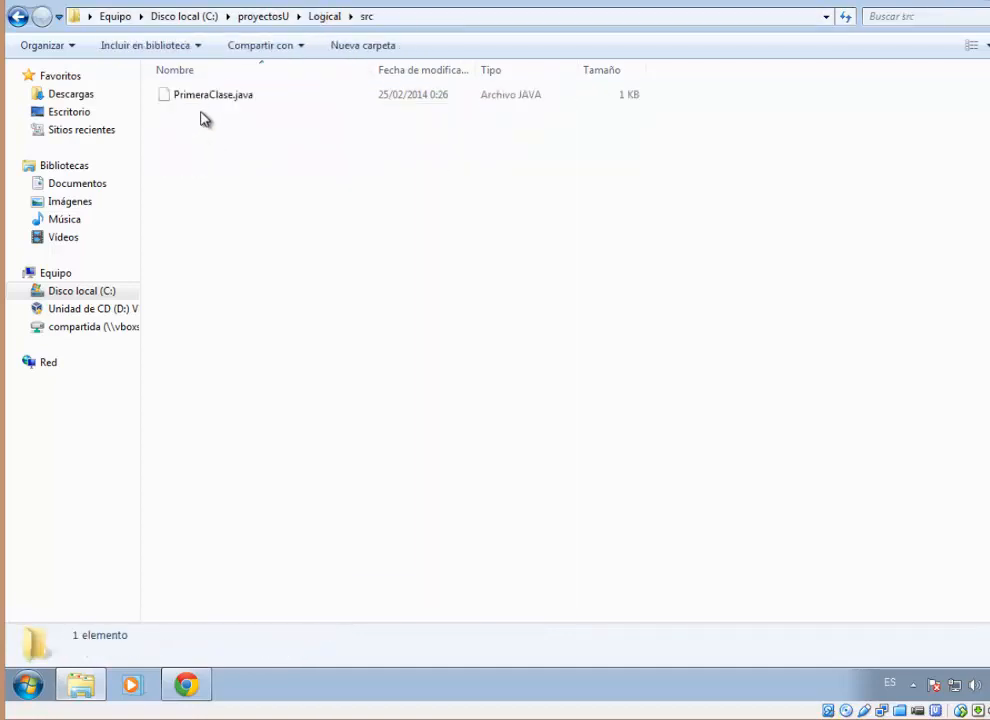
left_click(199, 97)
left_click(322, 17)
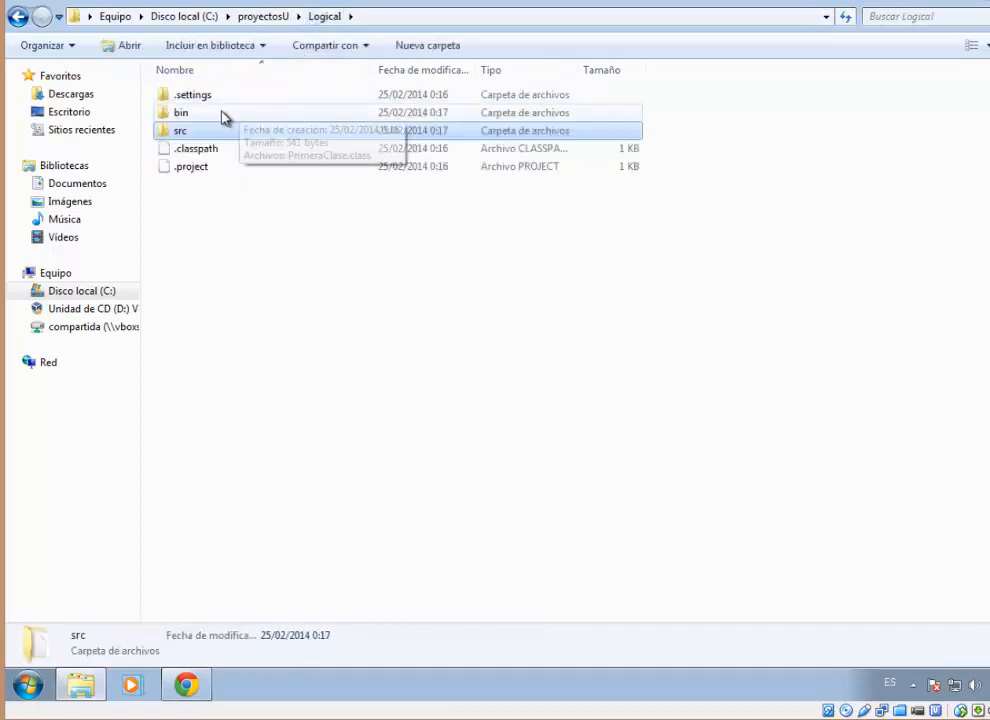
double_click(222, 114)
left_click(208, 98)
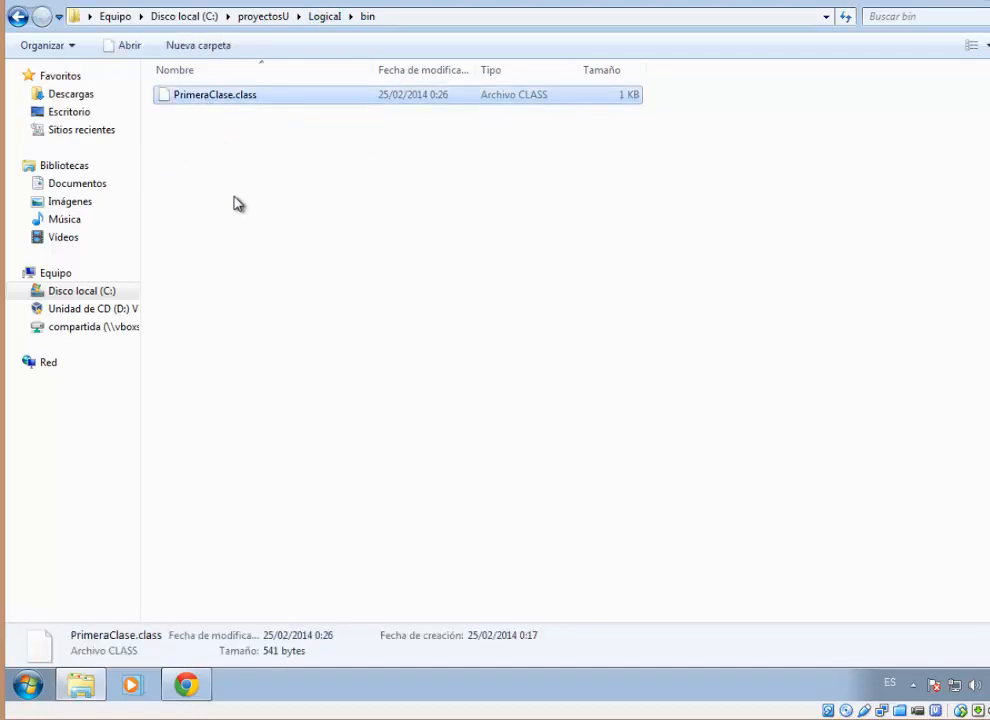
left_click(433, 22)
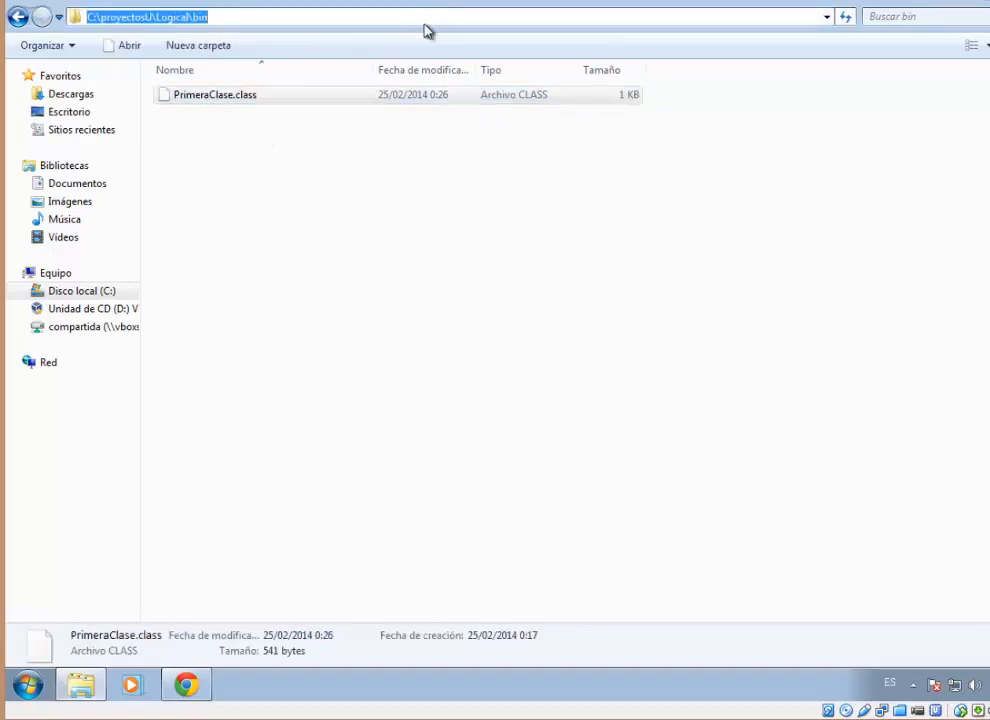
left_click(261, 384)
Open a Windows Command Prompt with cmd.
left_click(30, 685)
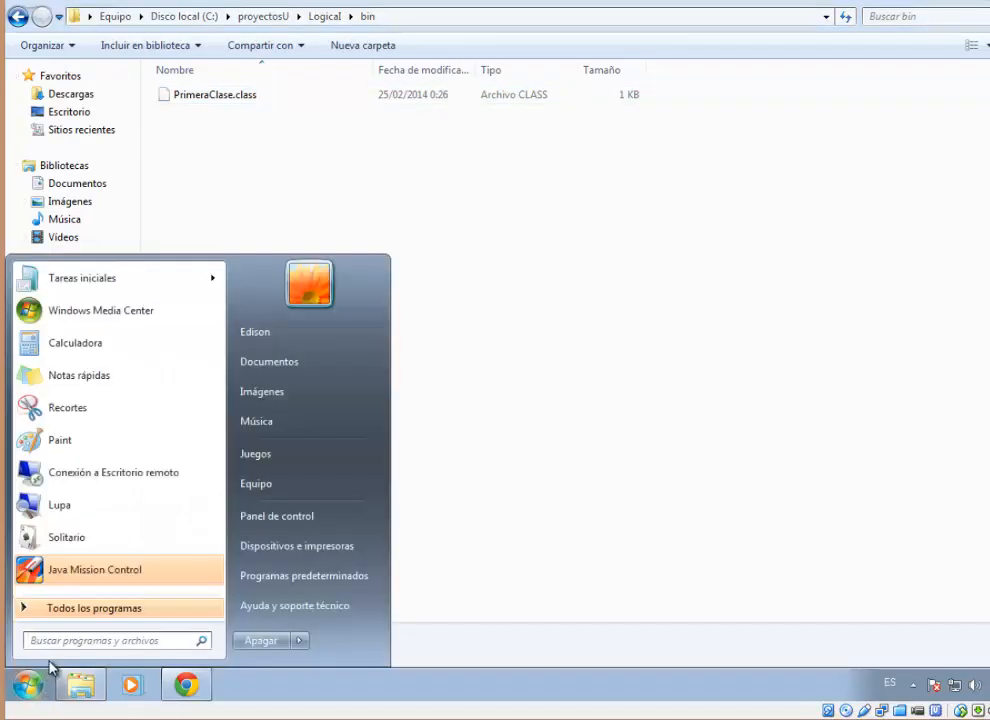
type("cmd")
key("Return")
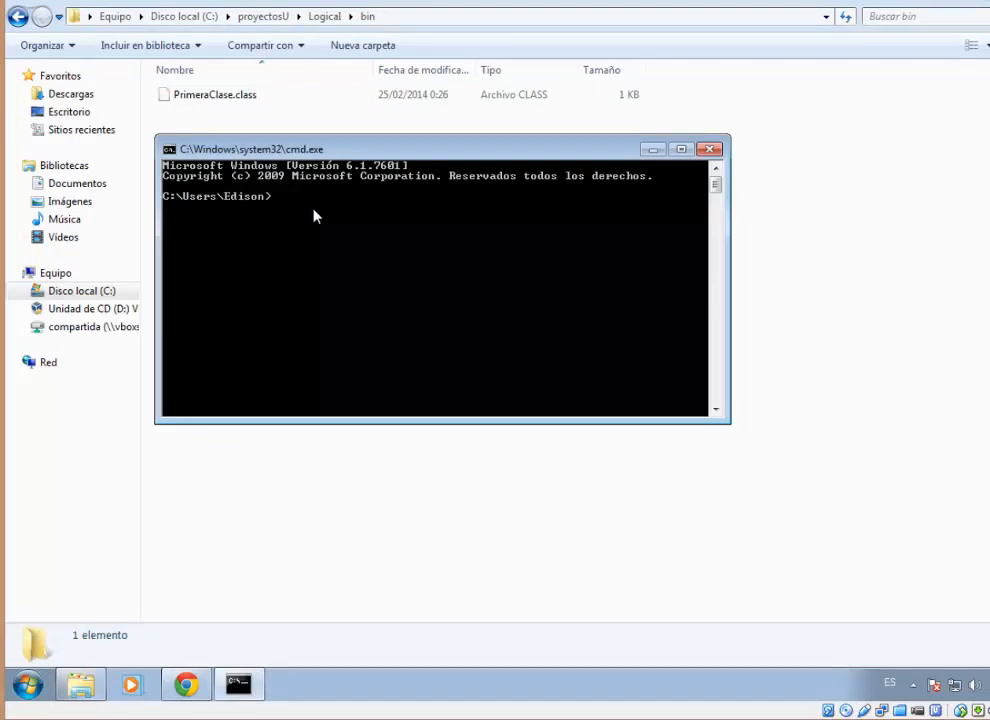
Change the Command Prompt's directory to C:\proyectosU\LogicaI\bin with cd, using the path copied from Windows Explorer.
type("cd")
left_click(402, 18)
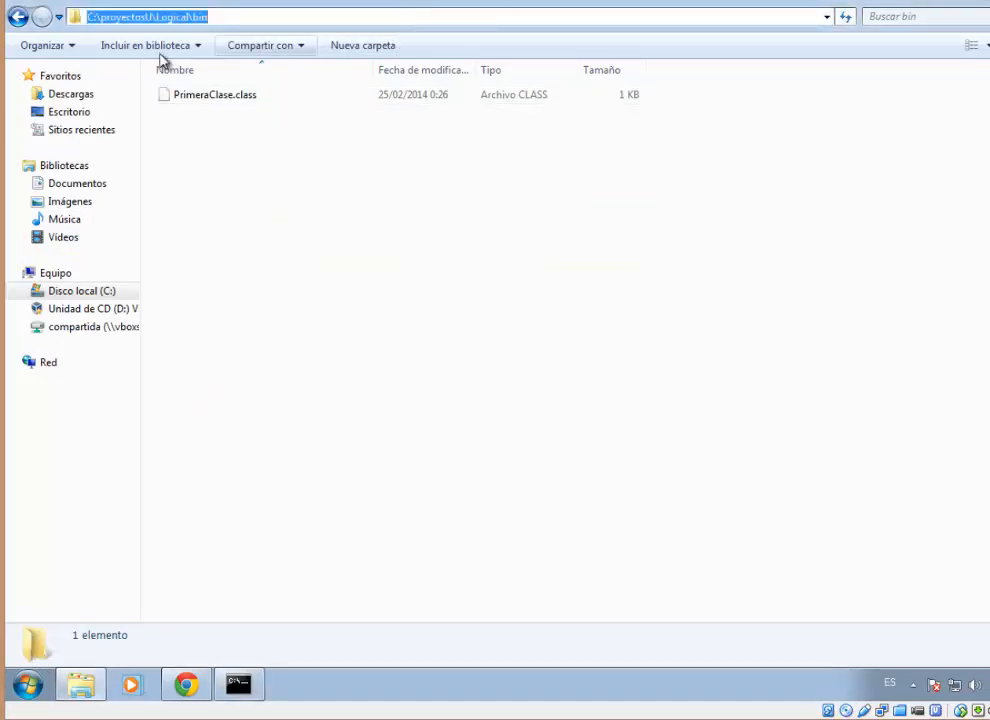
right_click(152, 16)
left_click(196, 69)
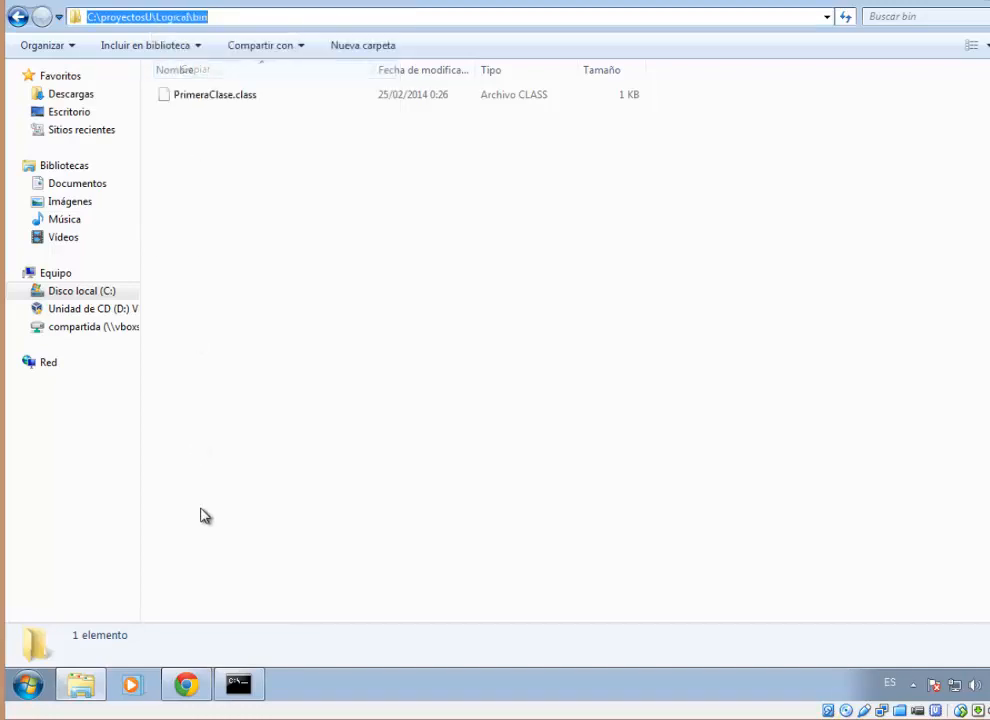
left_click(238, 684)
right_click(360, 228)
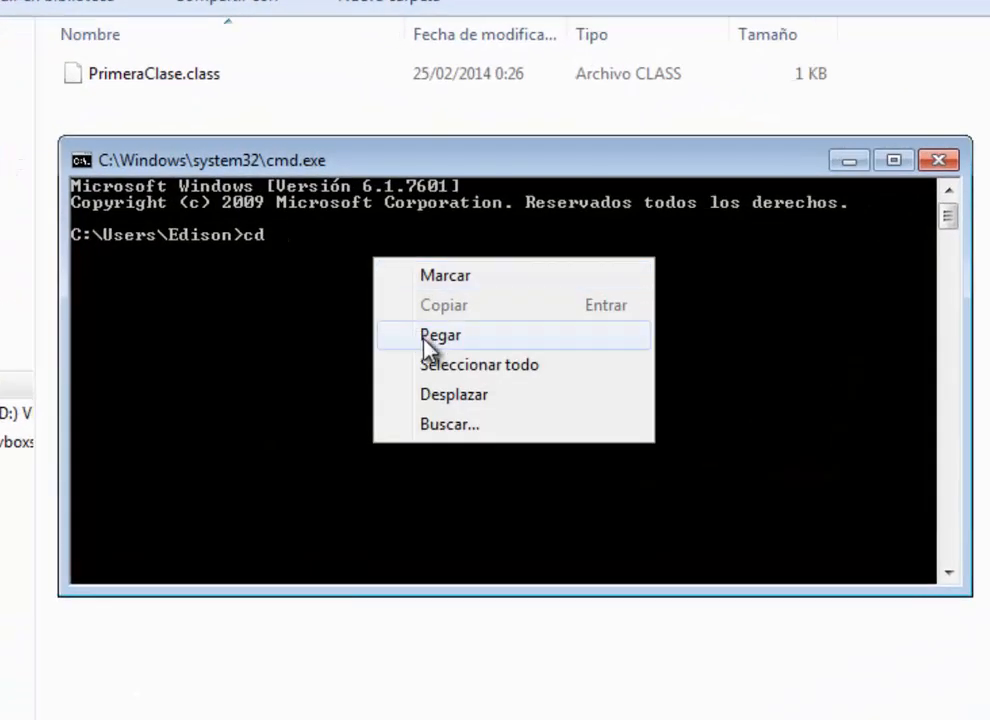
left_click(399, 293)
key("Return")
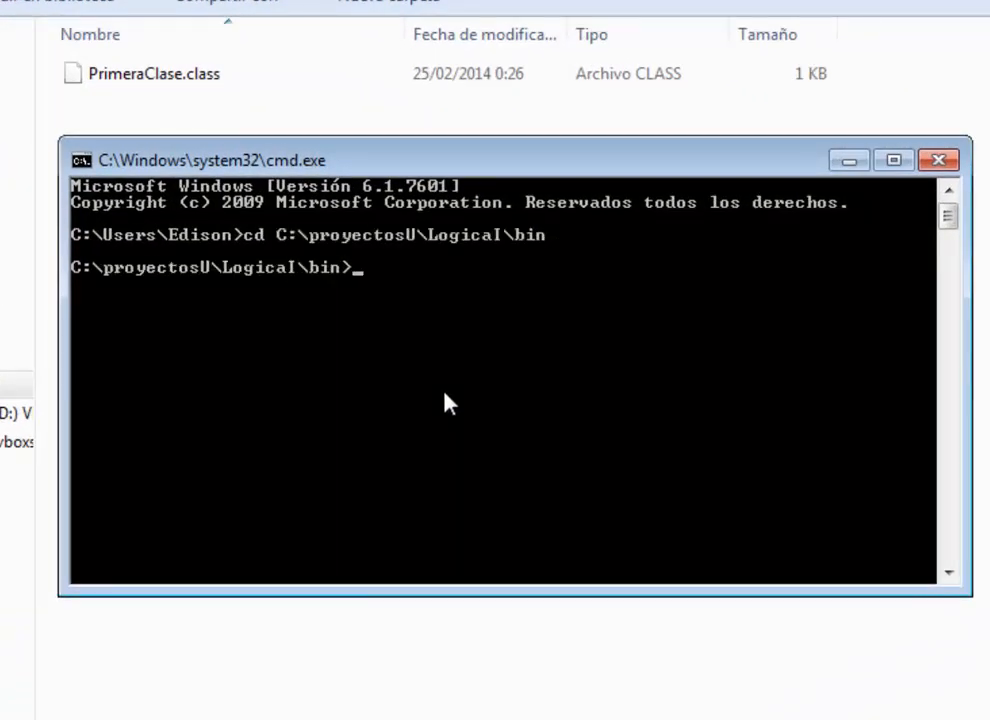
List the bin folder's contents with dir and run the compiled class with java PrimeraClase.
type("dir")
key("Return")
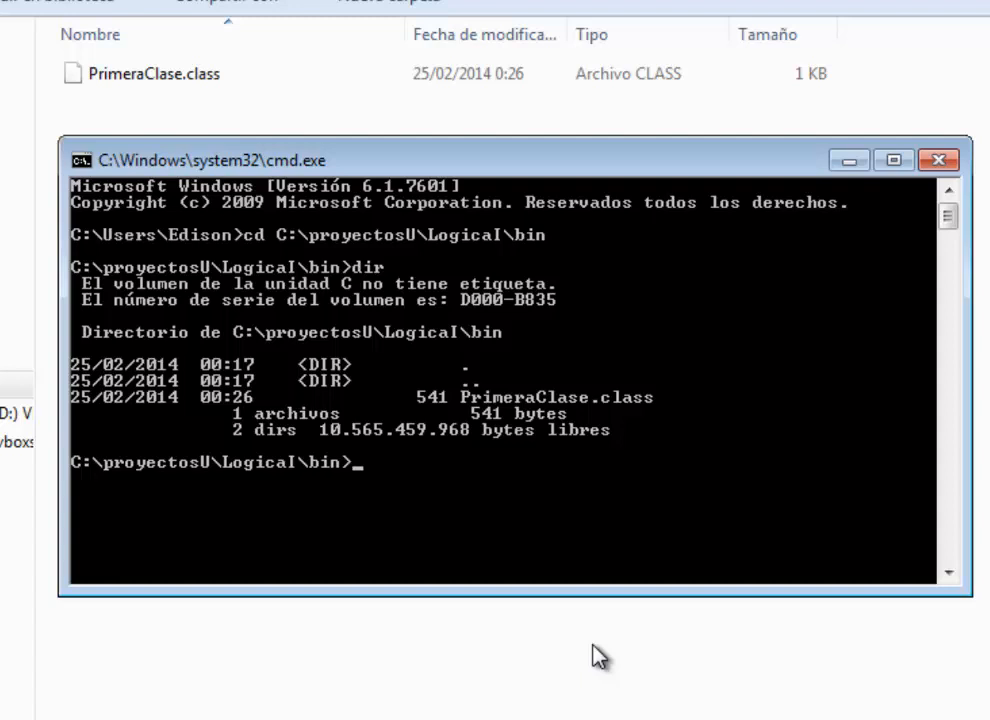
type("java PrimeraClase")
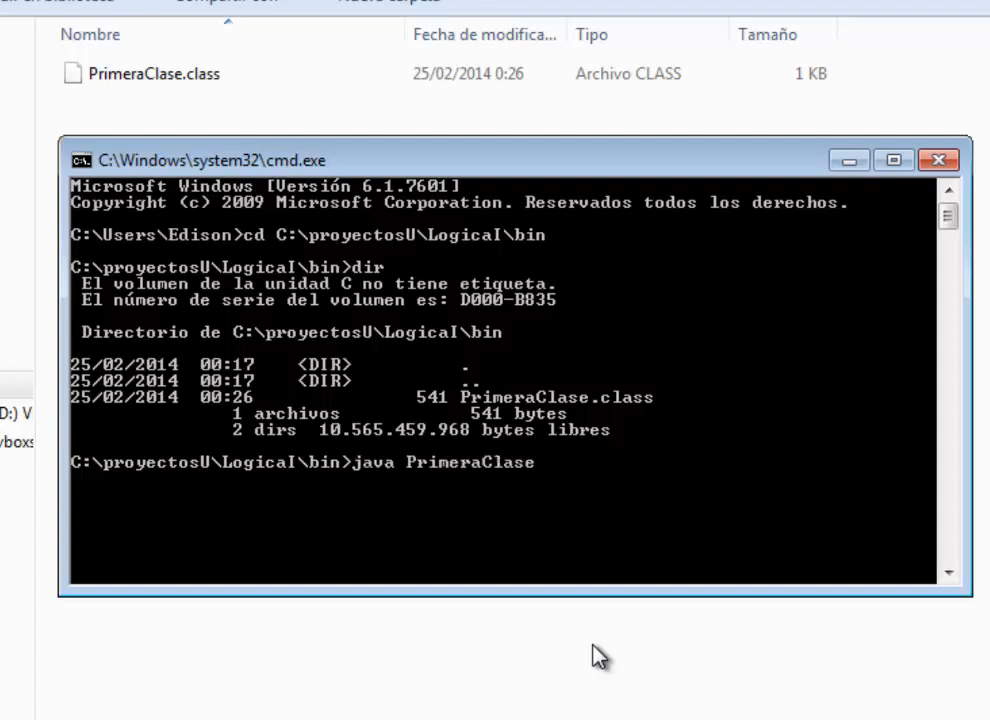
key("Return")
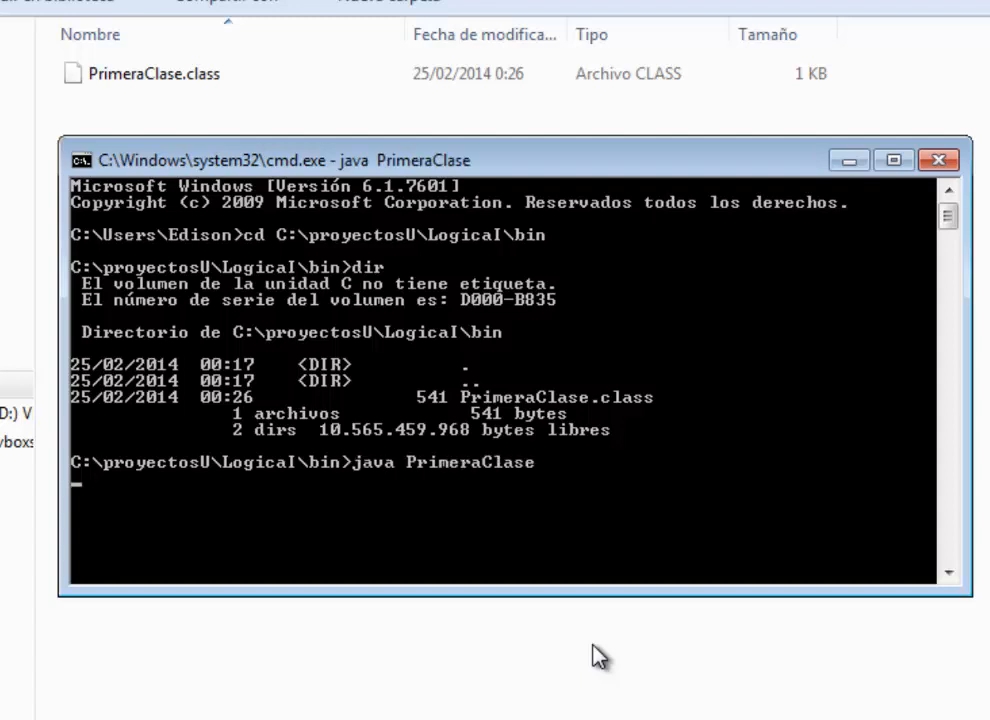